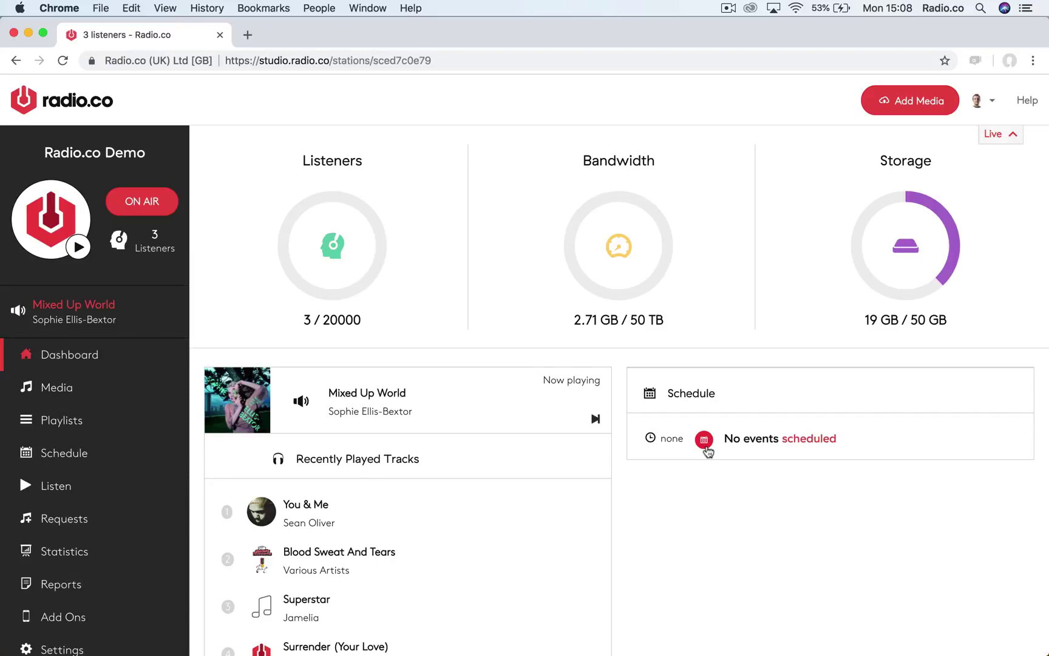
Step: Review the station dashboard's usage gauges, recently played tracks, schedule, listener locations map with Germany's listeners, and top regions, platforms and devices
scroll(707, 452, "down", 2)
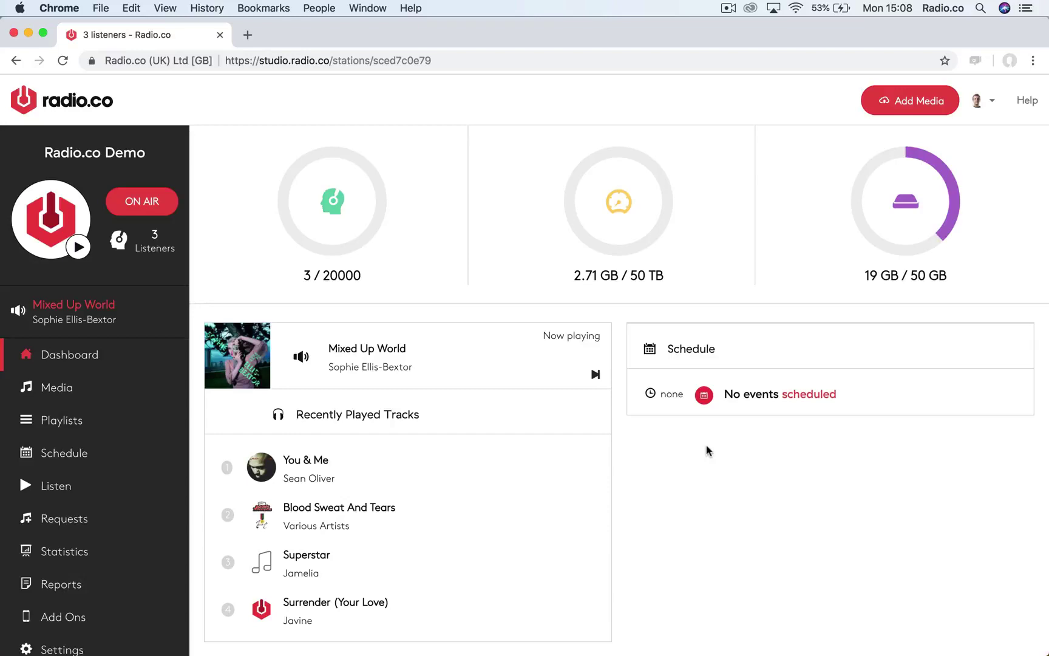
scroll(359, 432, "down", 3)
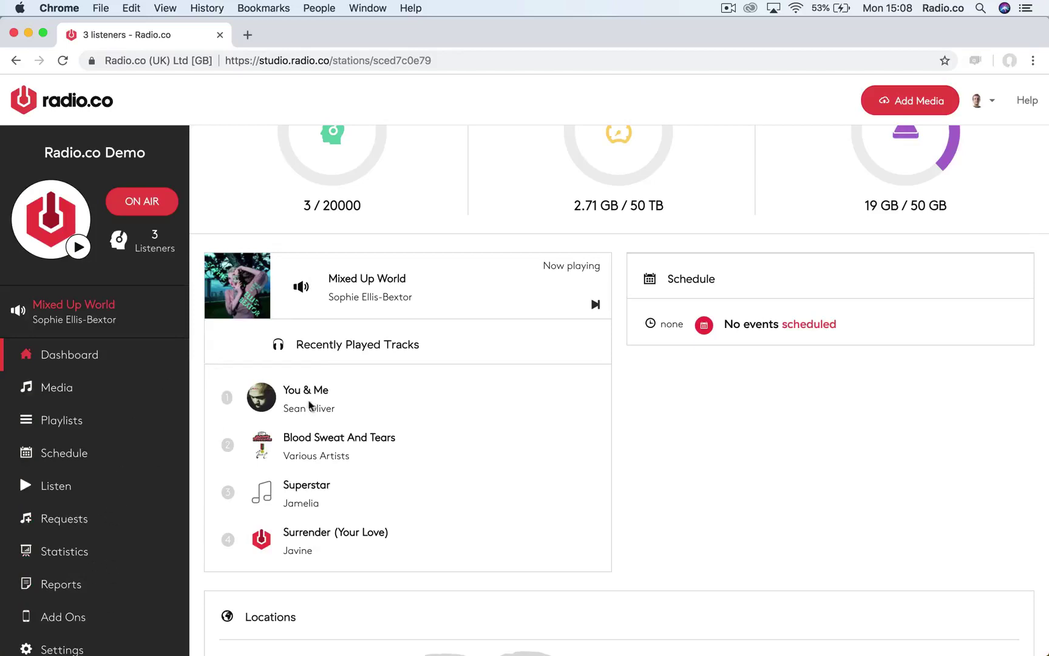
scroll(313, 406, "up", 4)
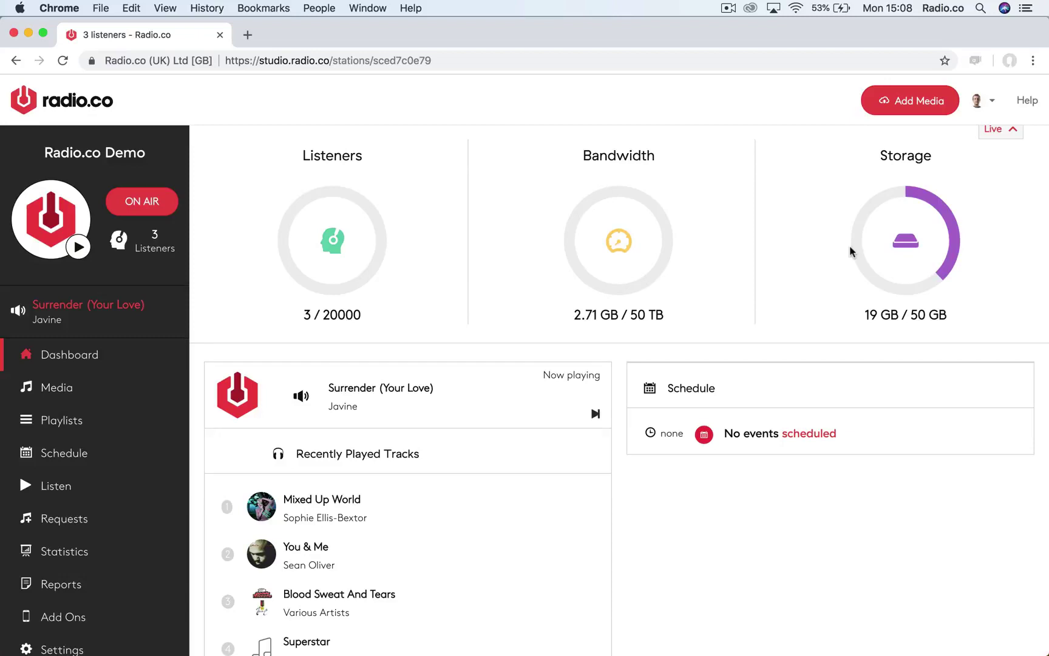
scroll(850, 249, "down", 3)
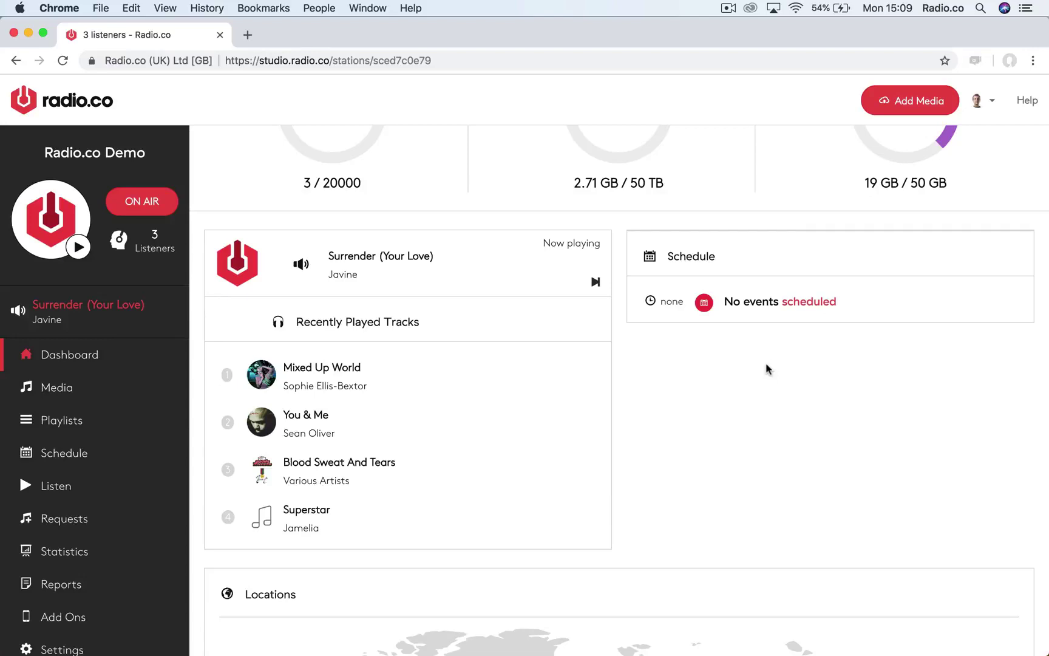
scroll(765, 364, "down", 5)
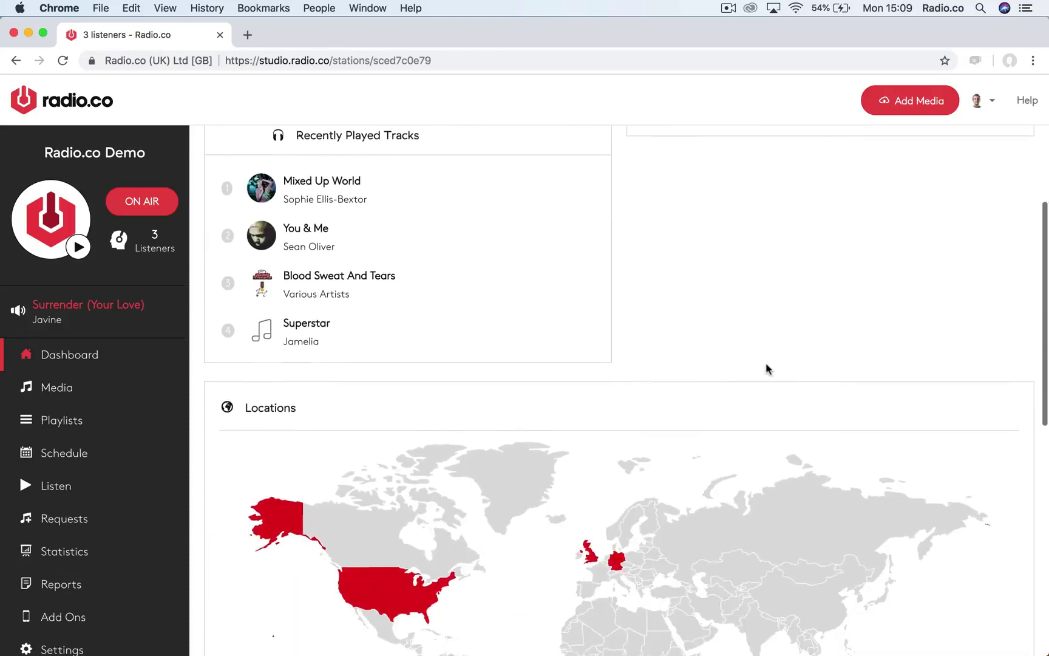
scroll(766, 365, "down", 2)
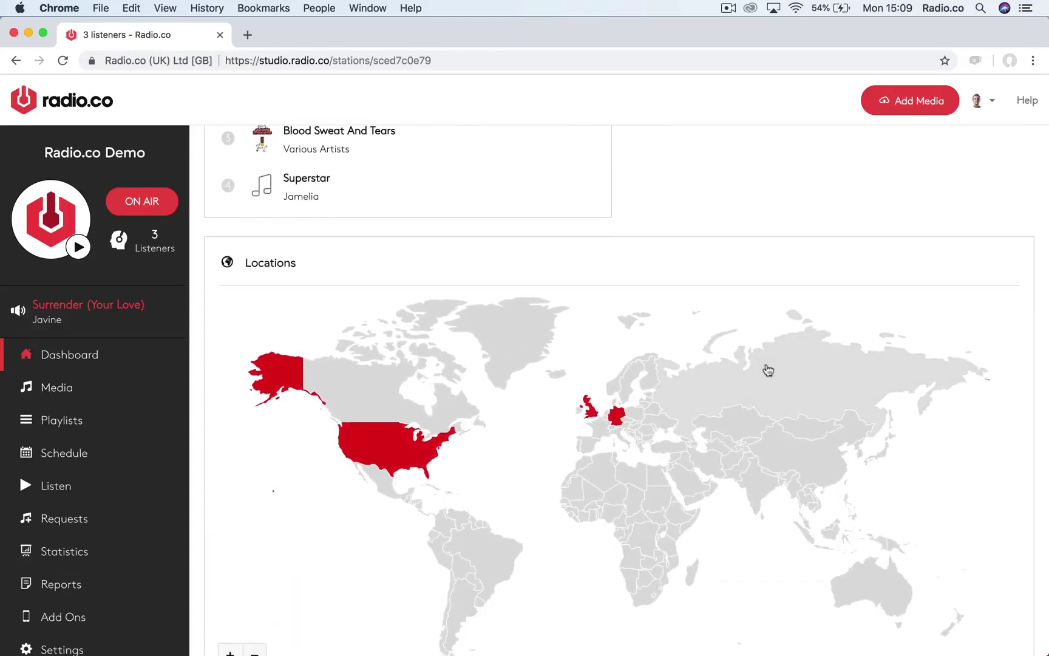
scroll(766, 365, "down", 3)
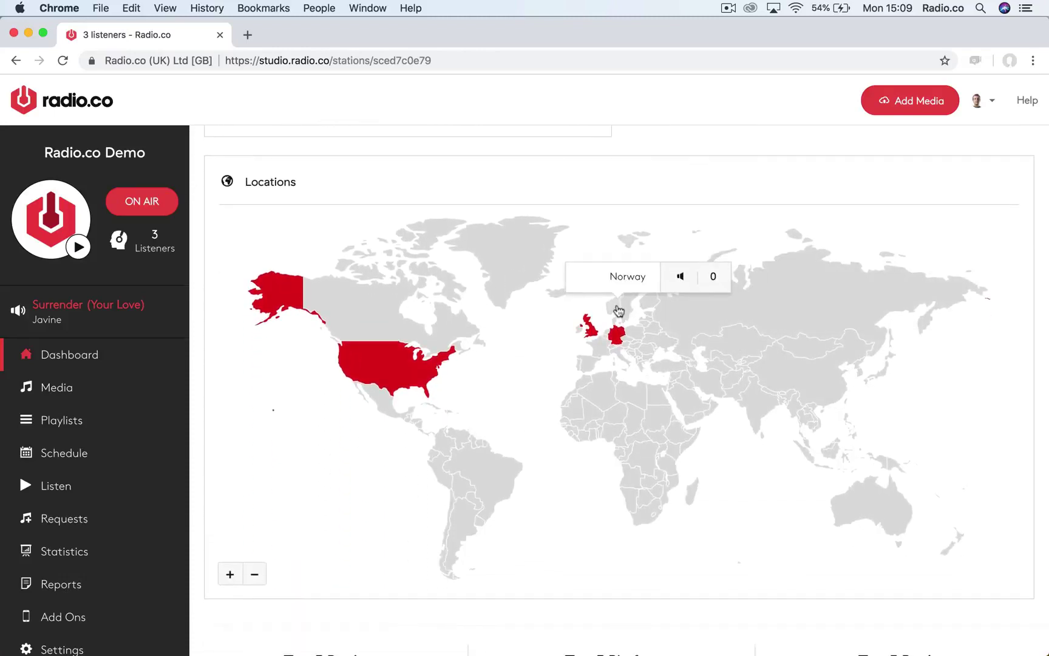
mouse_move(619, 345)
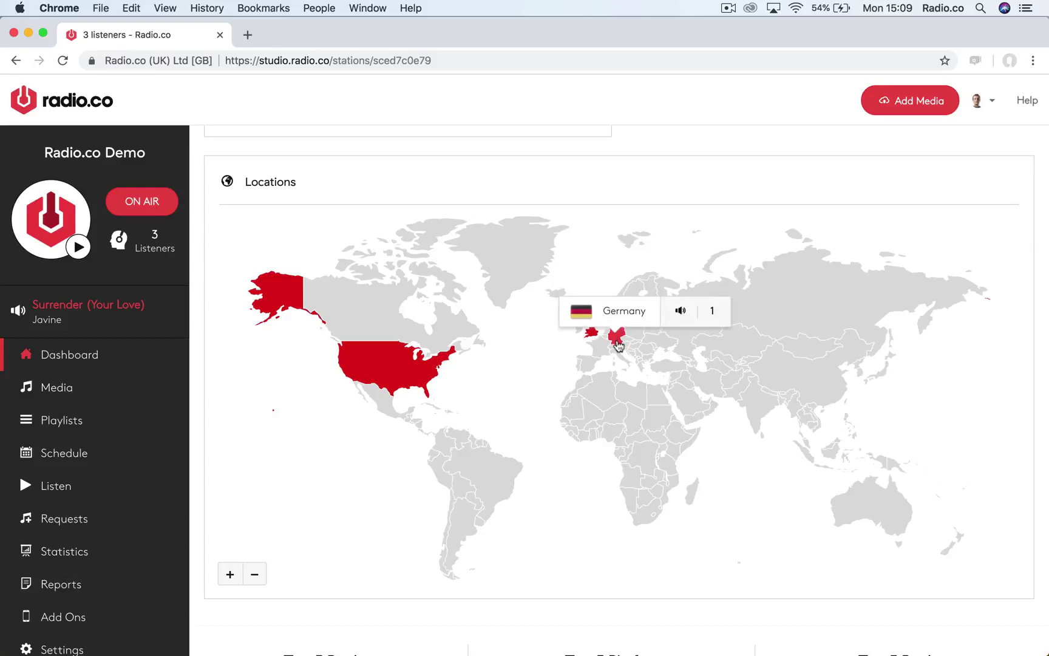
scroll(619, 345, "down", 5)
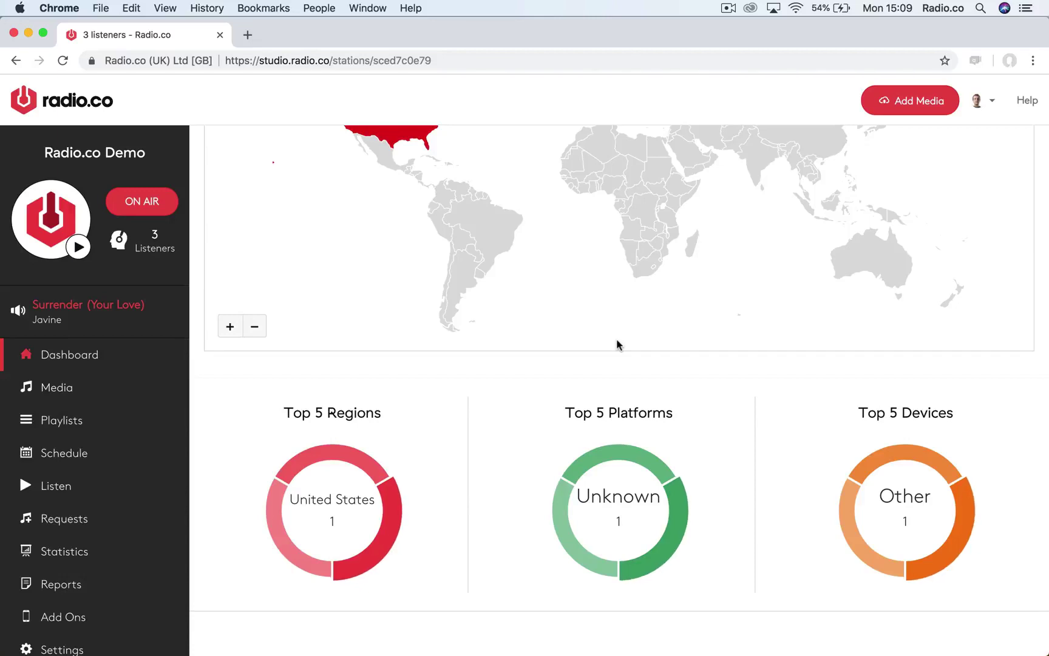
scroll(616, 340, "up", 12)
scroll(616, 345, "up", 2)
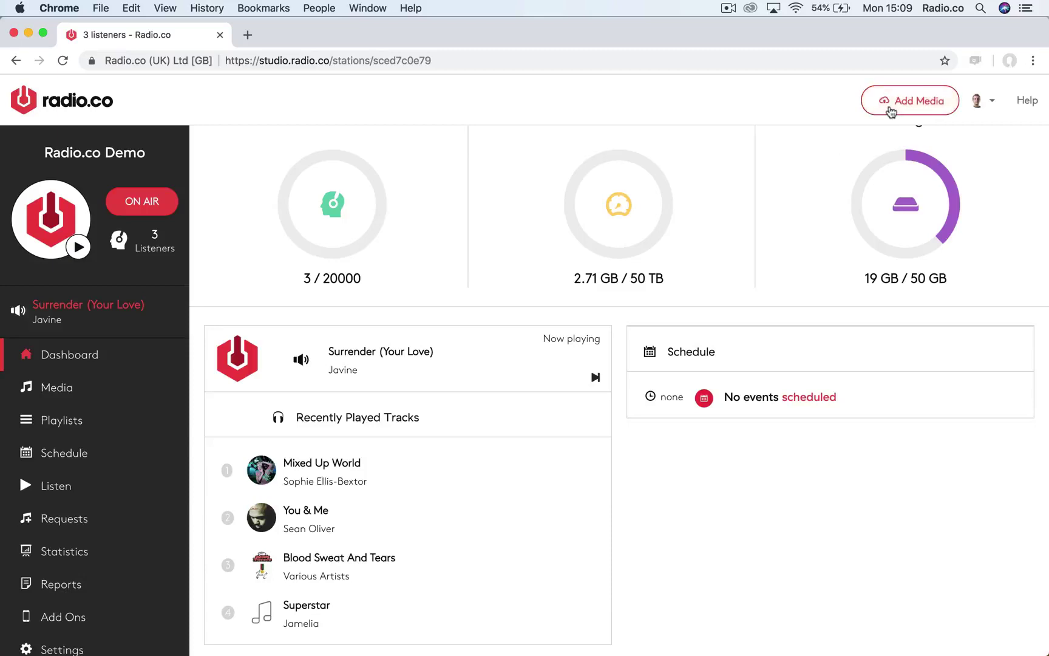
Step: Examine the media upload options, viewing the browser file chooser and the FTP connection details without uploading anything
left_click(891, 111)
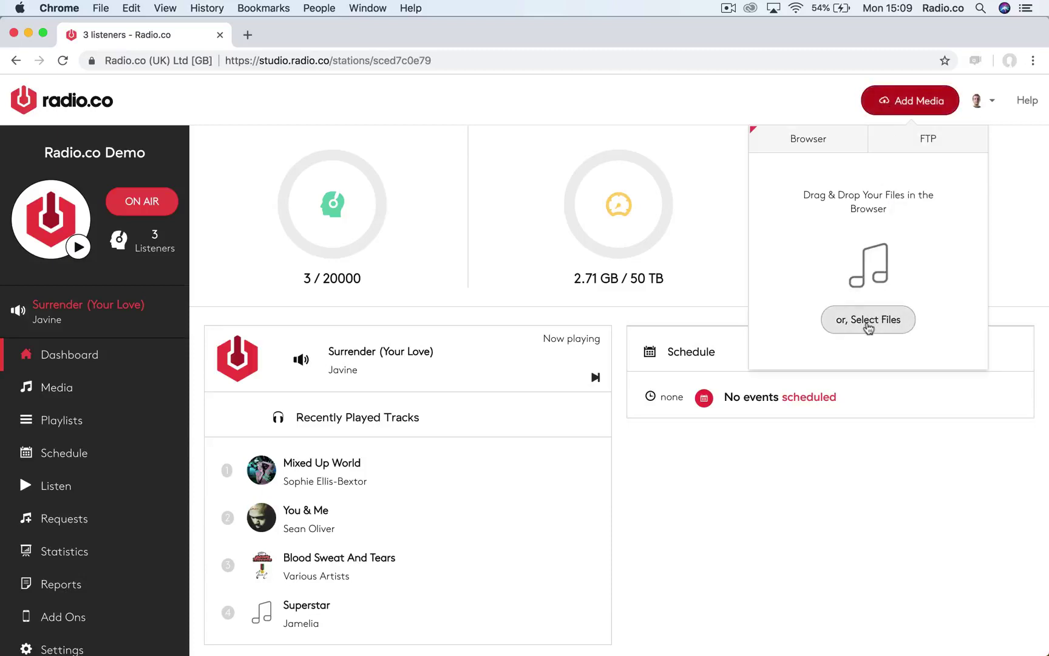
left_click(868, 325)
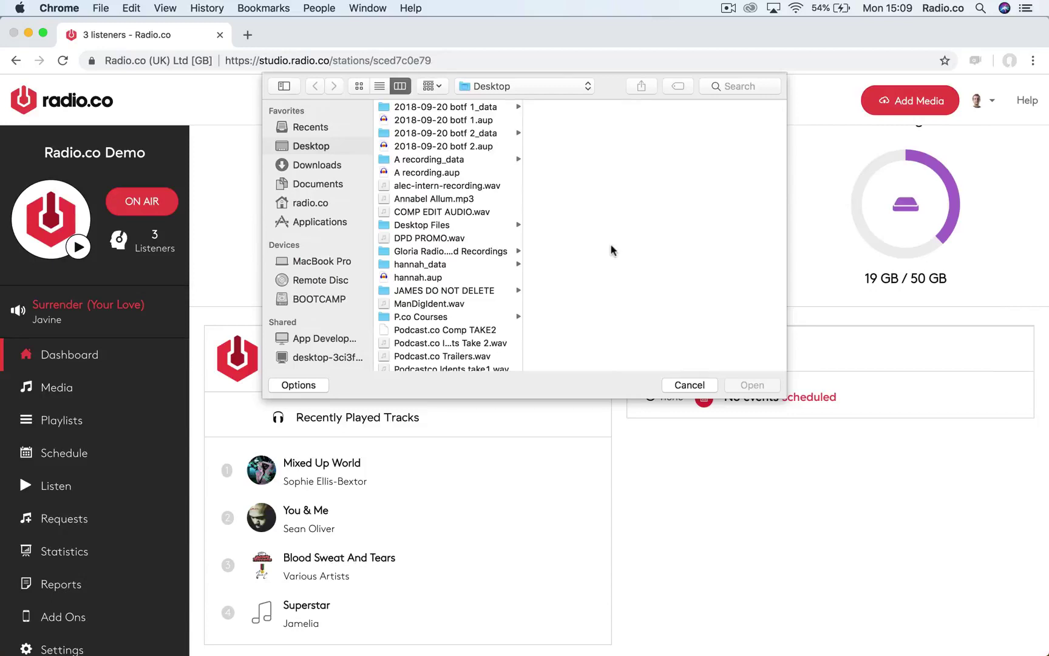
left_click(675, 387)
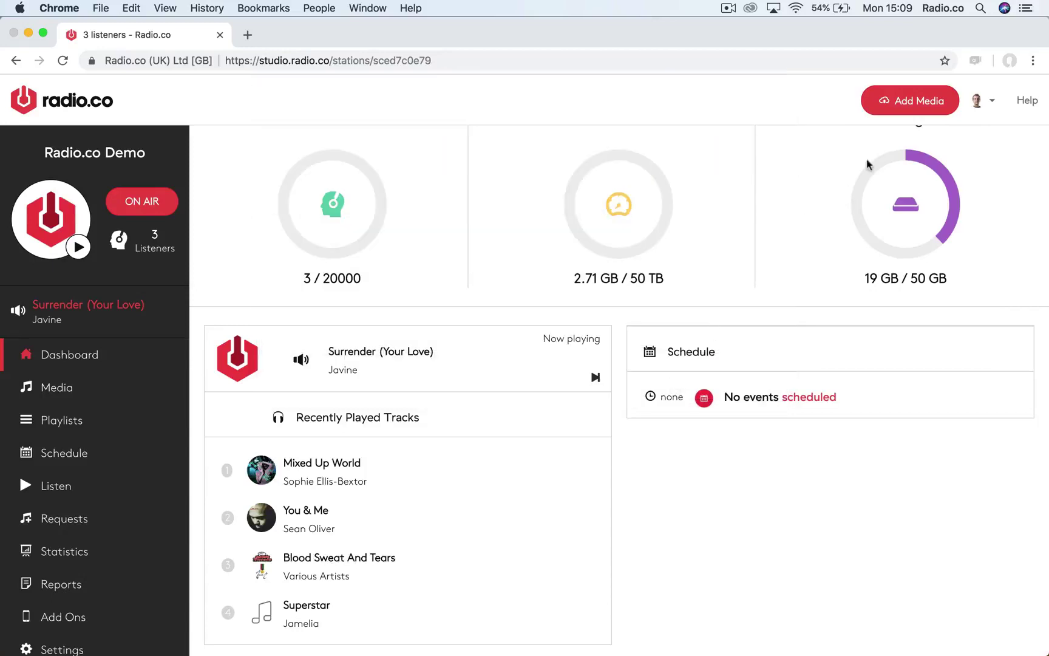
left_click(908, 106)
left_click(908, 138)
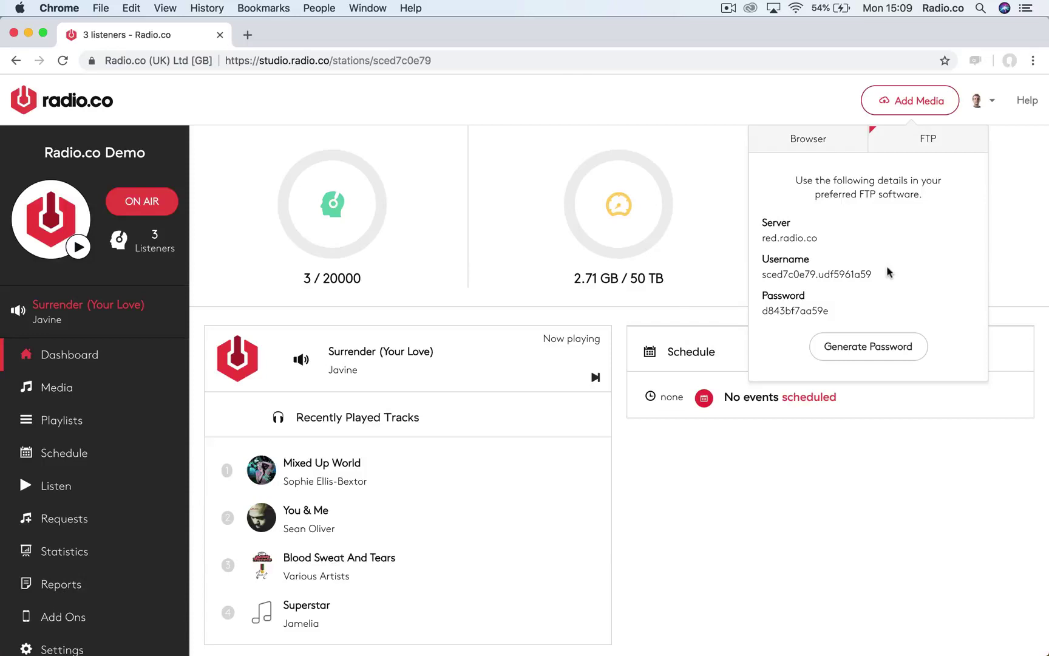
left_click(881, 99)
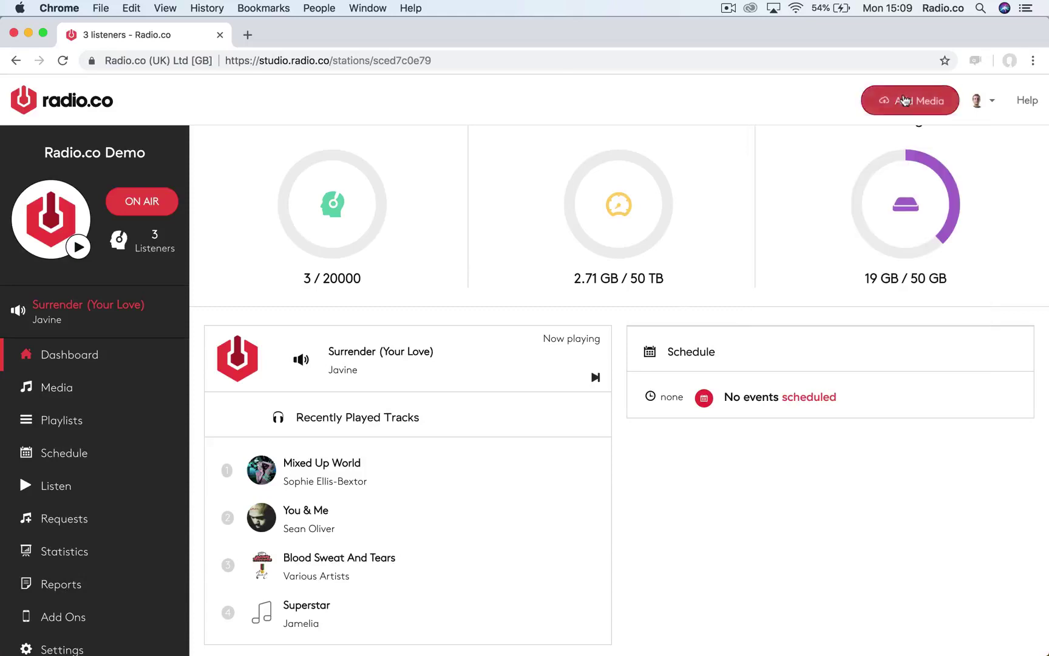
Step: Look through the media library's tracks, including the search refinement hints and the list of tags available for tracks
left_click(104, 395)
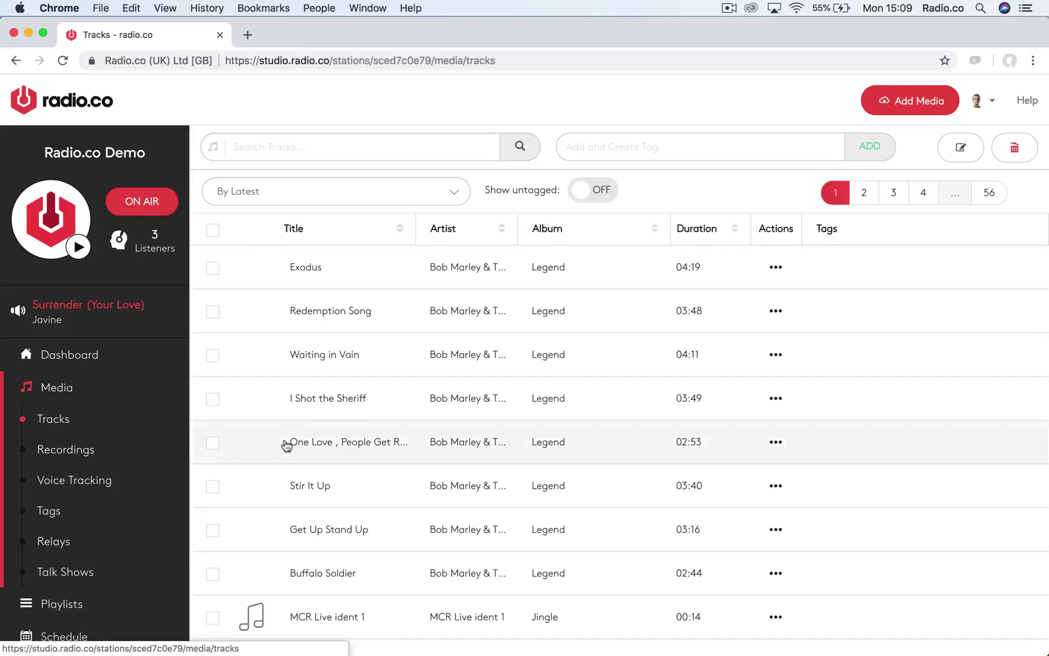
scroll(425, 452, "down", 10)
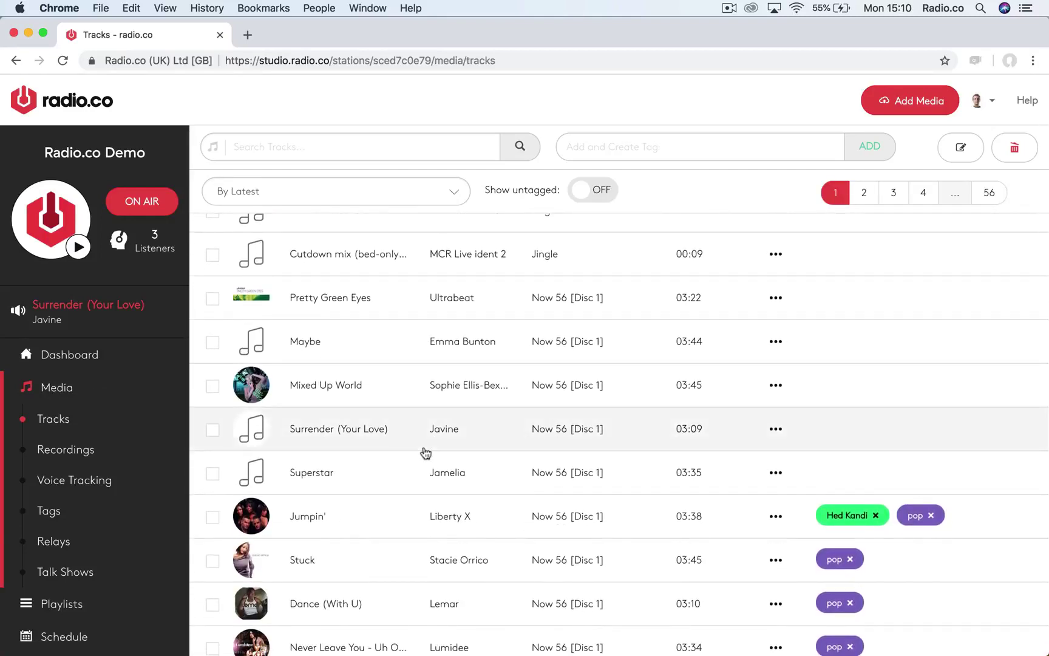
scroll(425, 452, "up", 10)
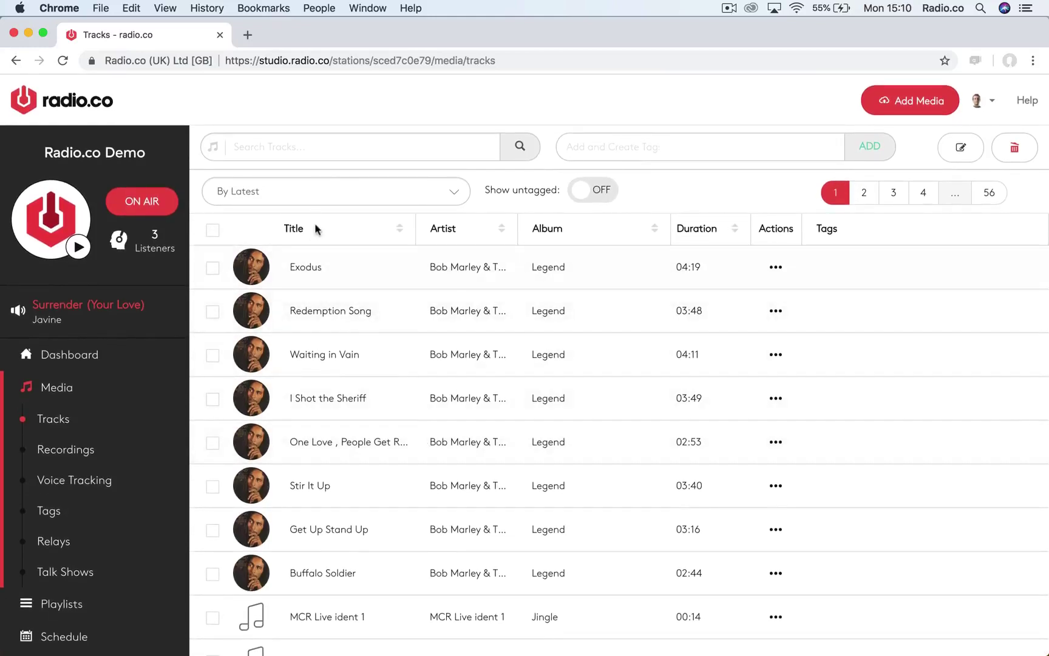
left_click(324, 148)
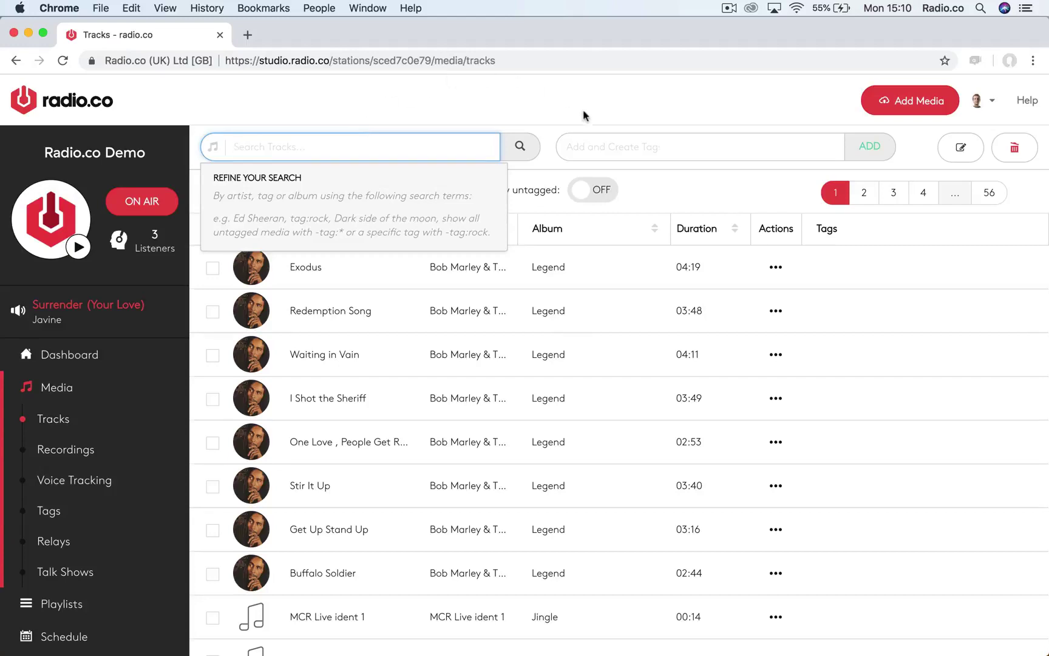
left_click(599, 136)
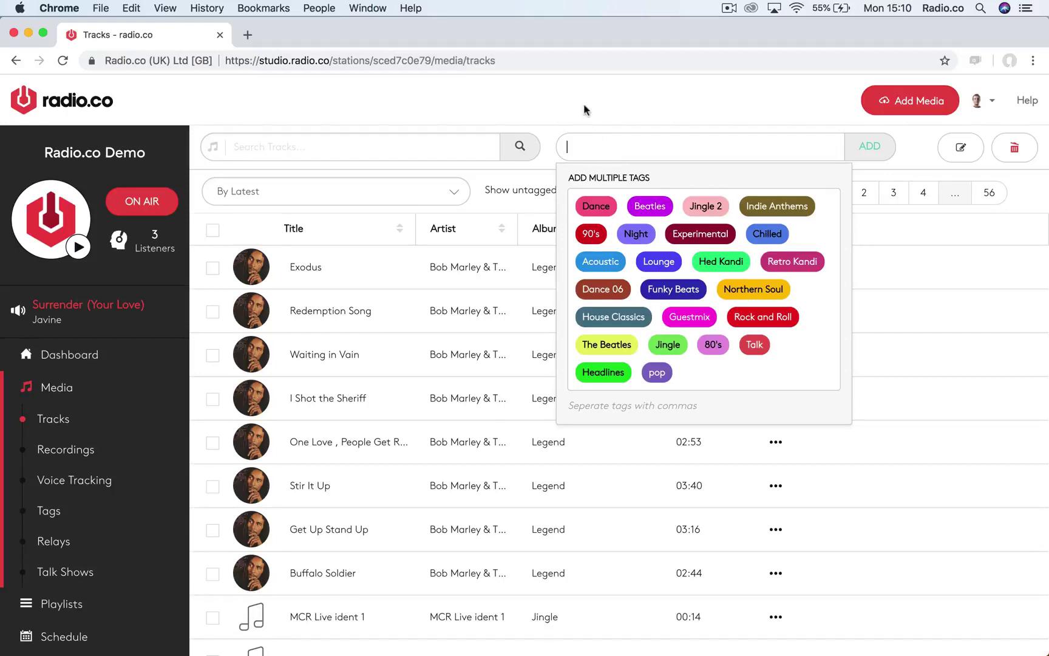
left_click(585, 105)
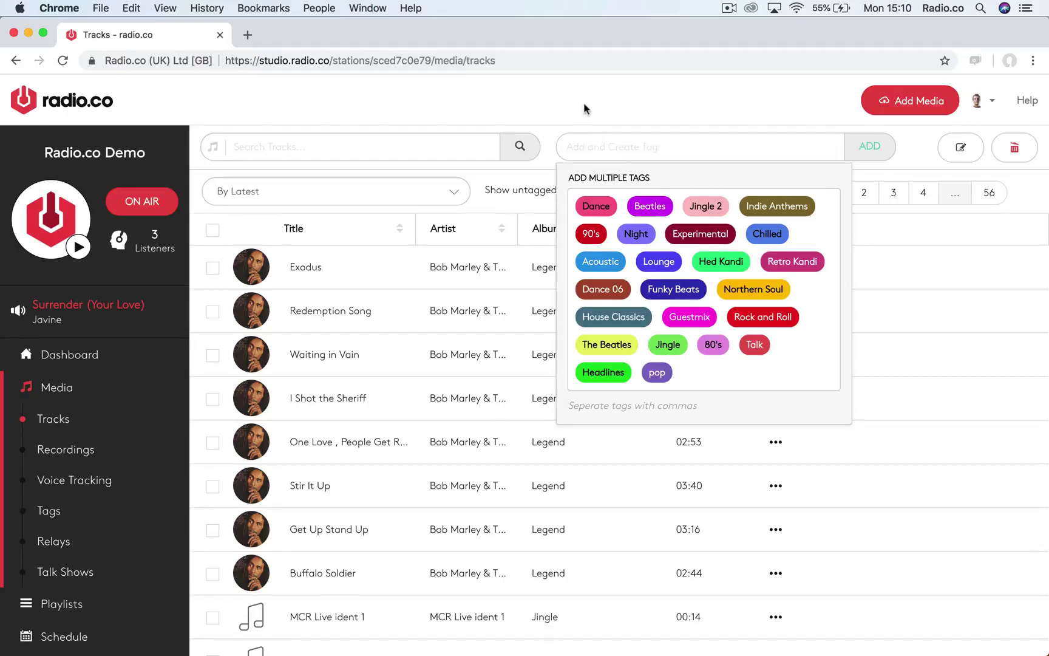
Step: View the station's recordings and voice tracks, and inspect the form for a new voice track without creating one
left_click(68, 452)
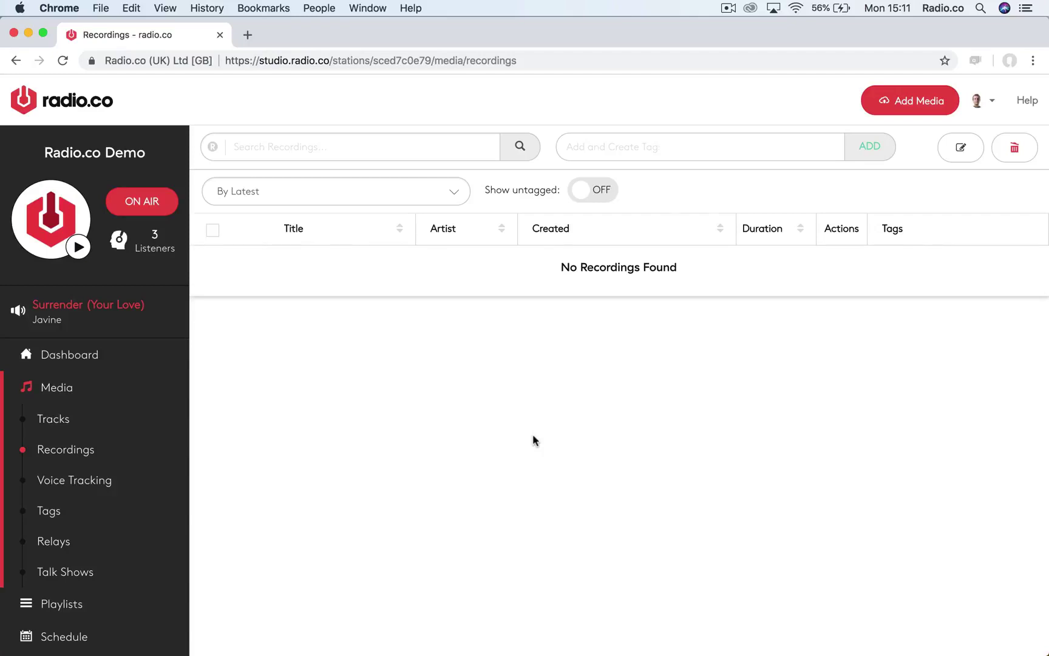
left_click(106, 482)
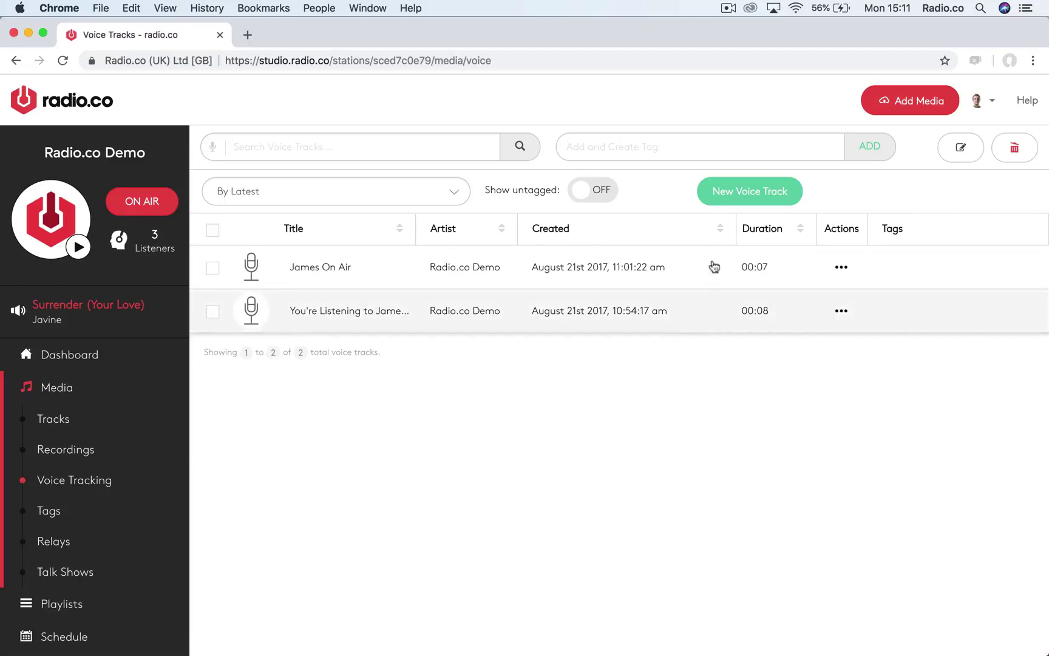
left_click(748, 201)
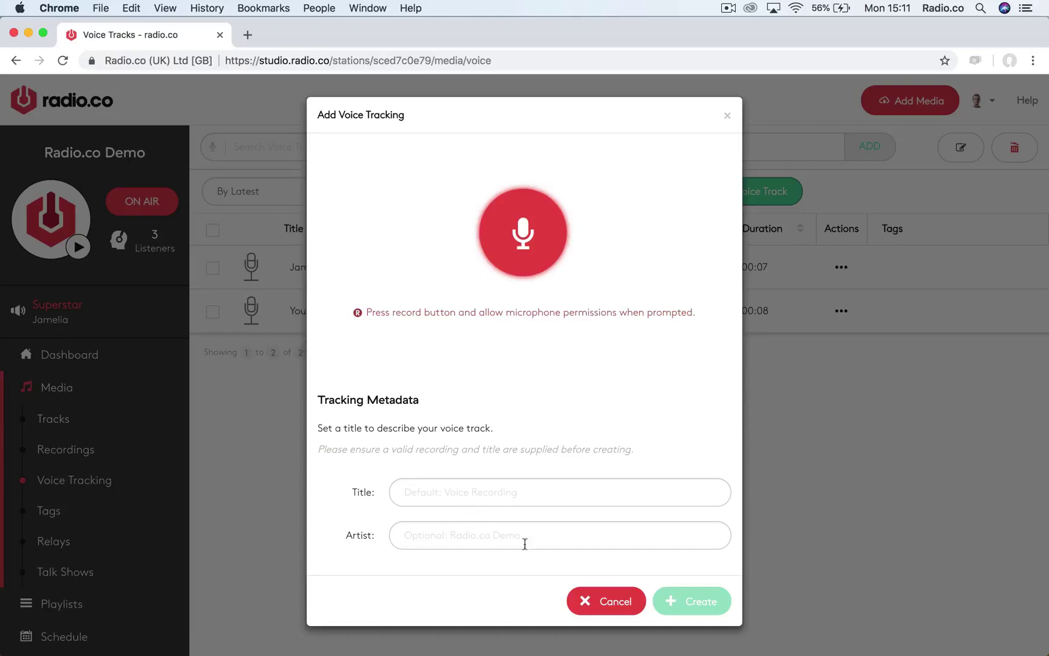
left_click(601, 598)
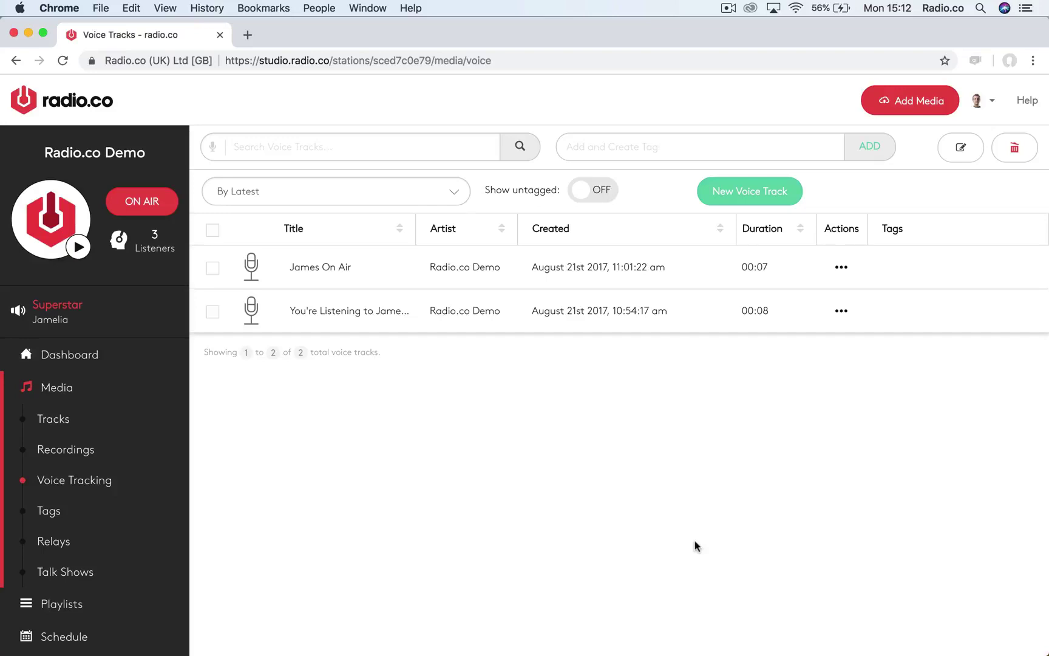
Step: Review the full list of media tags and the field for naming a new tag
left_click(85, 514)
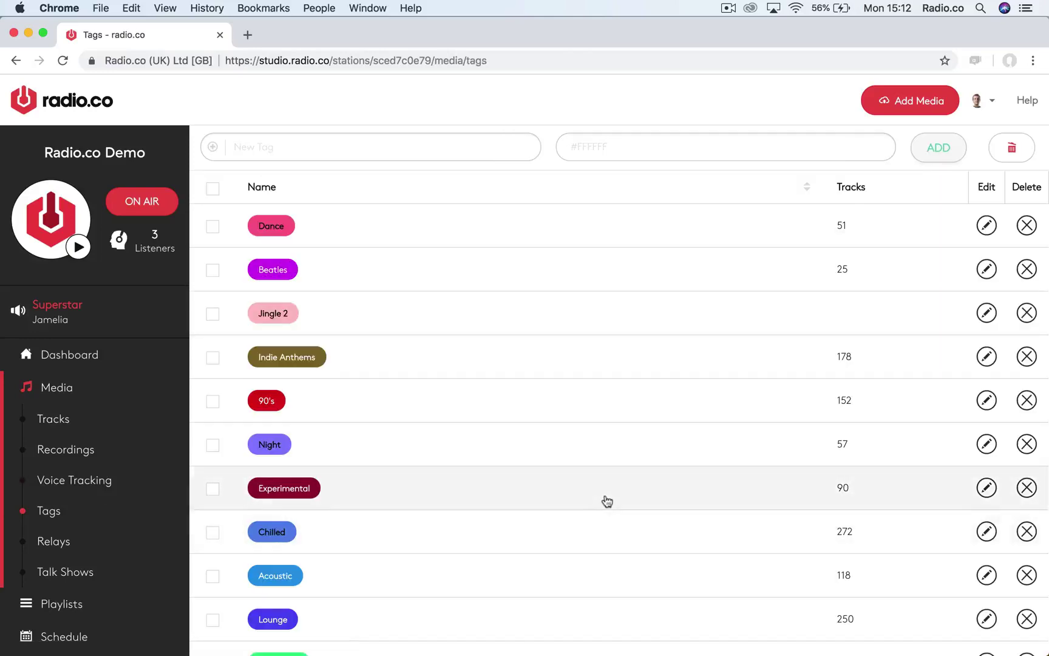
scroll(607, 501, "down", 3)
scroll(604, 499, "up", 3)
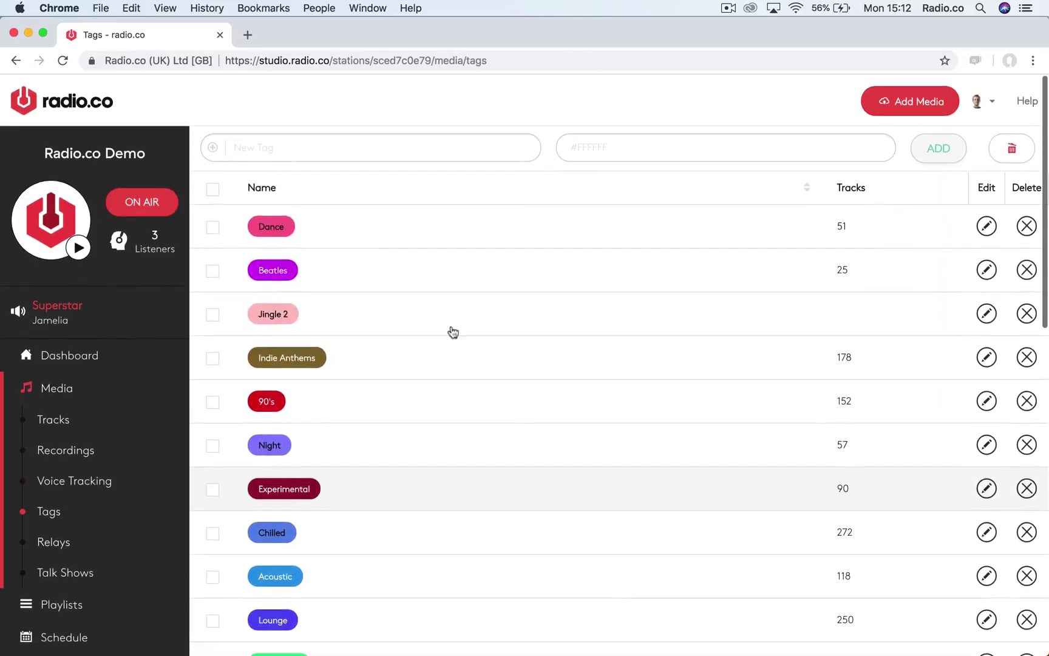
left_click(299, 153)
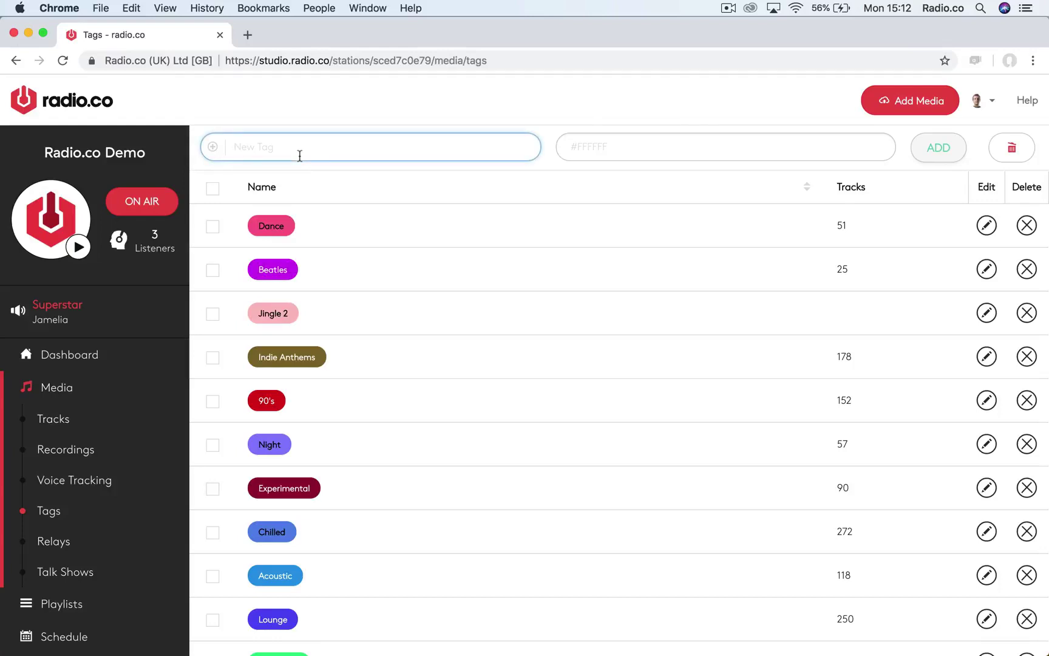
scroll(491, 254, "down", 8)
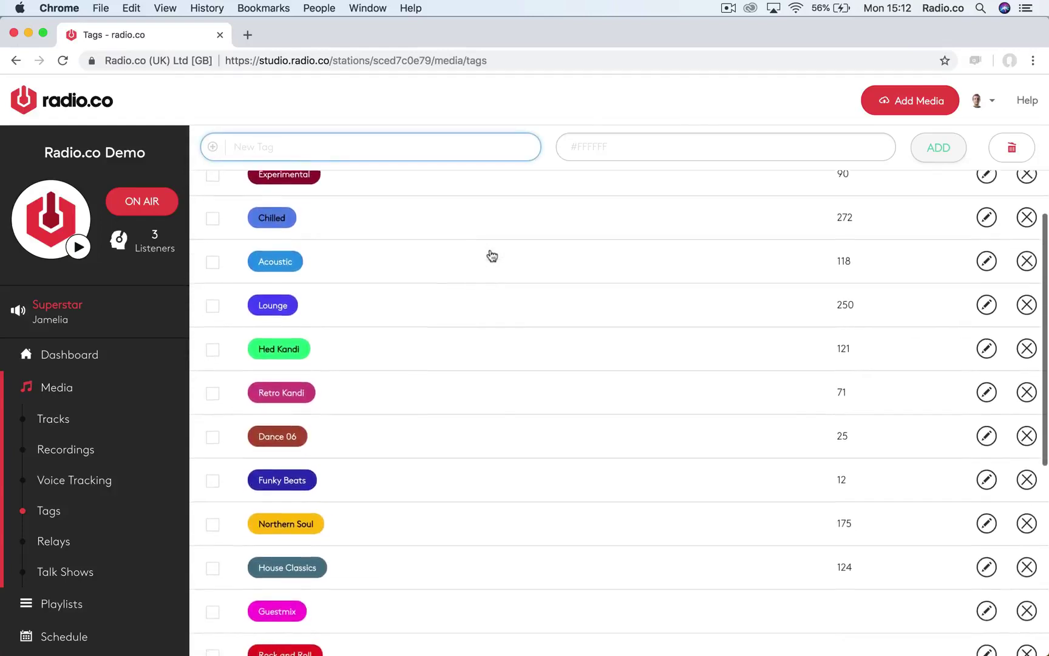
scroll(491, 255, "down", 5)
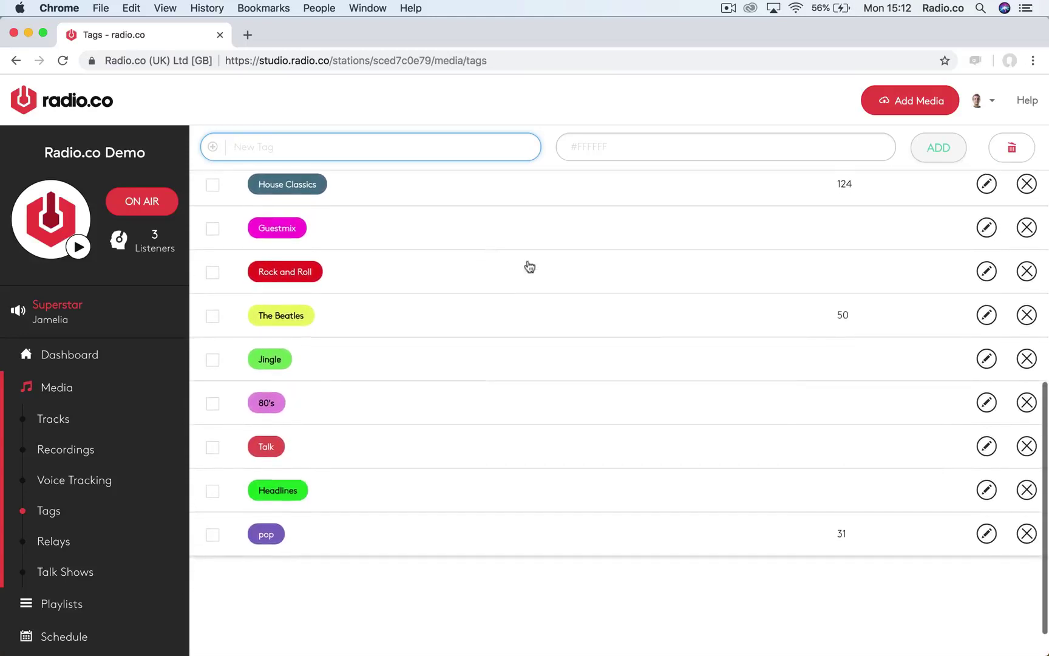
Step: Try the dark red colour #752a2a on the Talk tag and cancel the edit
left_click(987, 446)
left_click(490, 242)
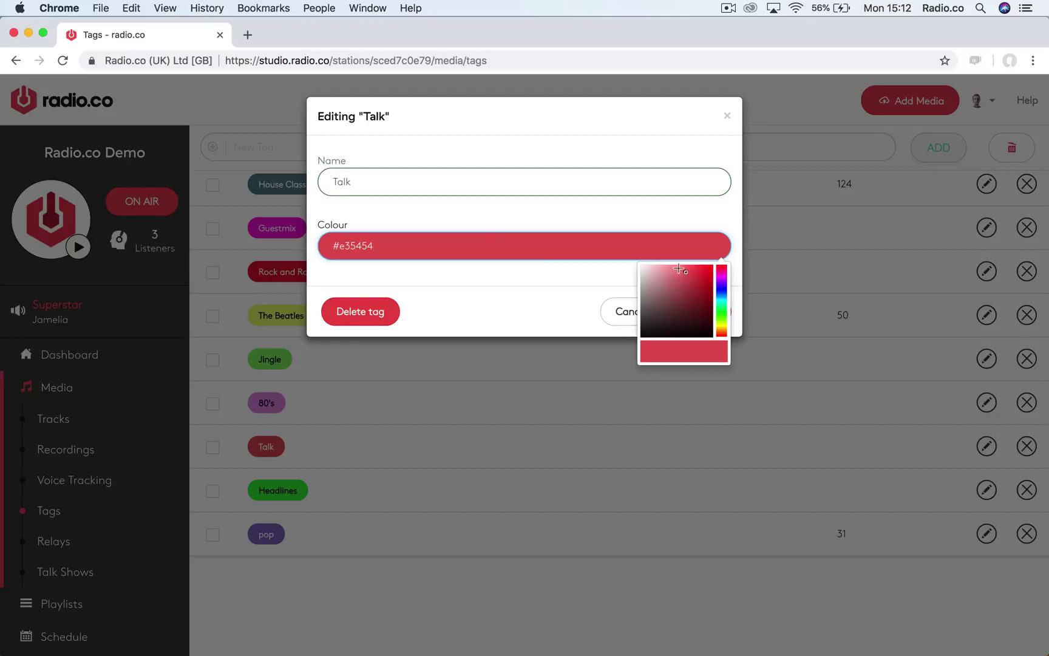
left_click(688, 298)
left_click(686, 308)
left_click(583, 325)
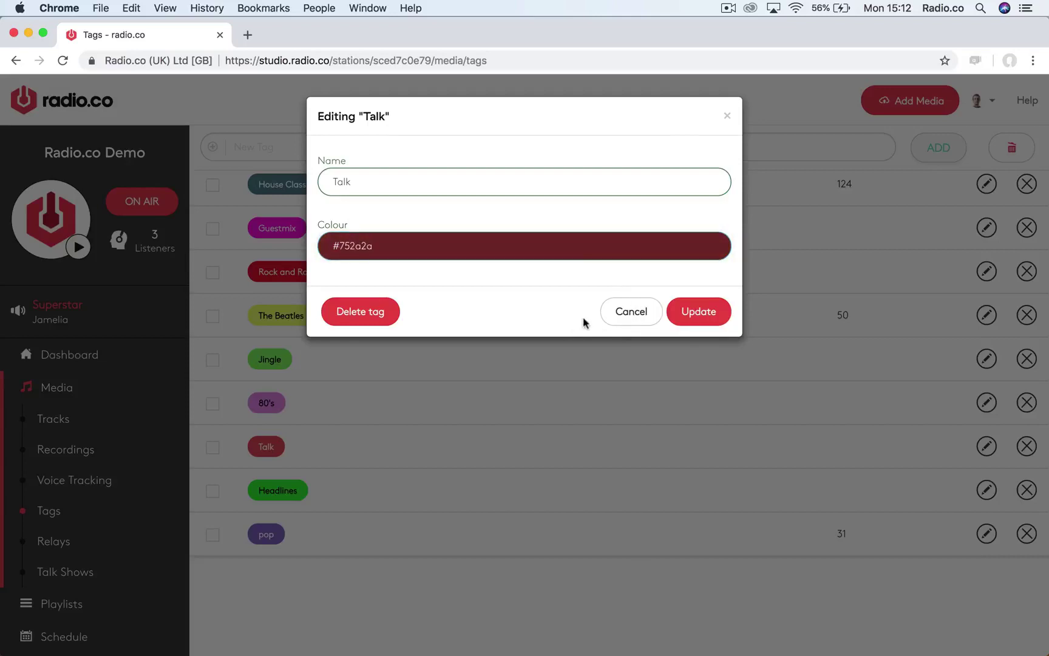
left_click(624, 322)
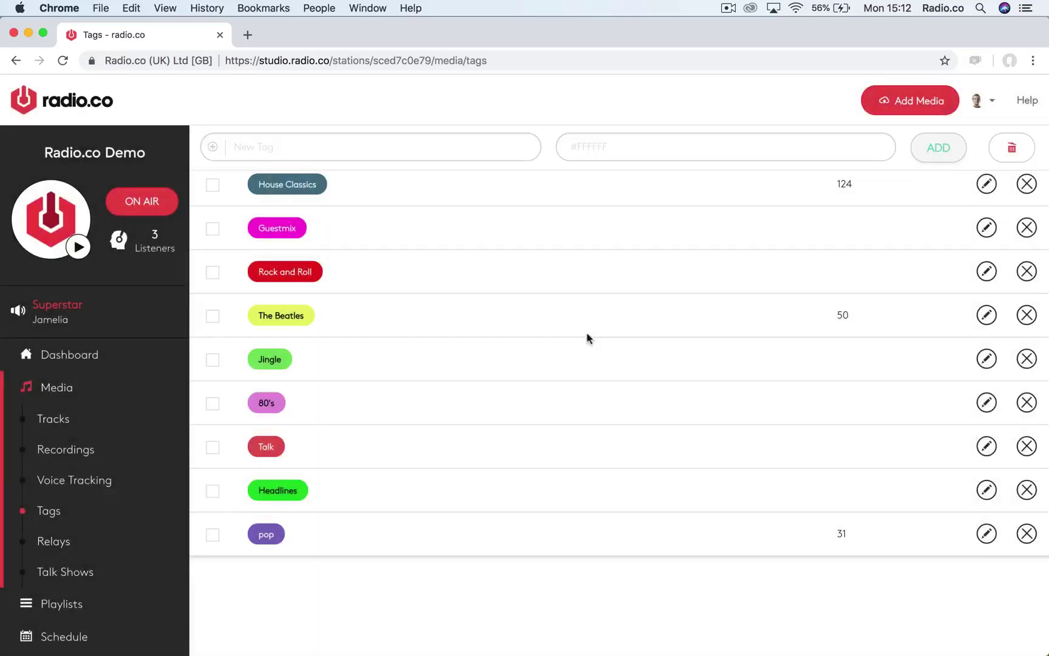
Step: View the station's relays and inspect the new relay form with its supported stream formats, without creating a relay
left_click(91, 551)
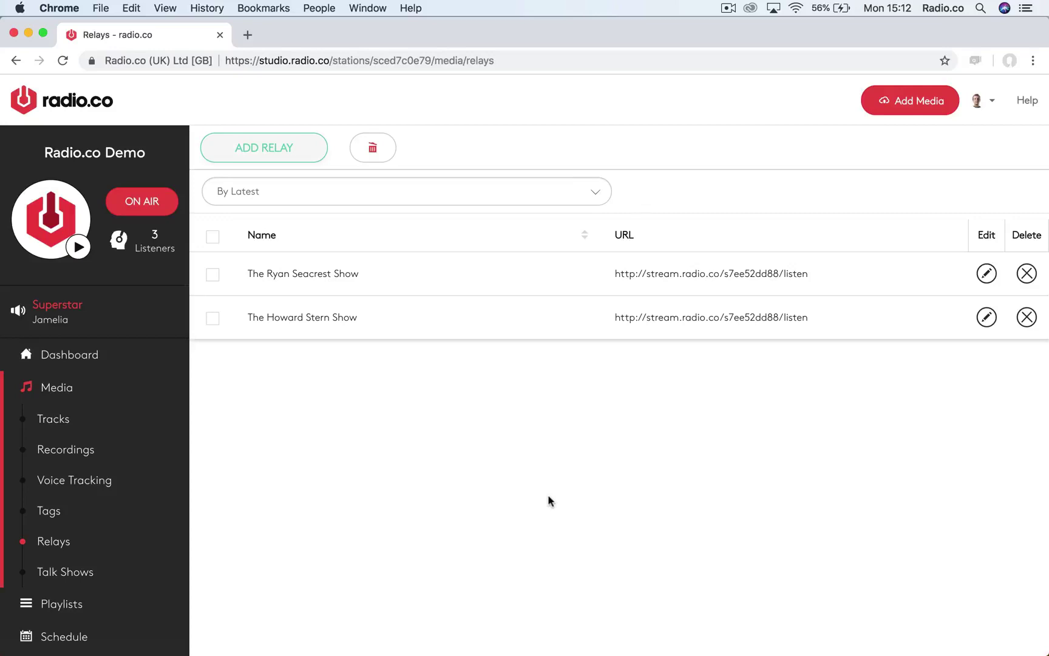
left_click(288, 153)
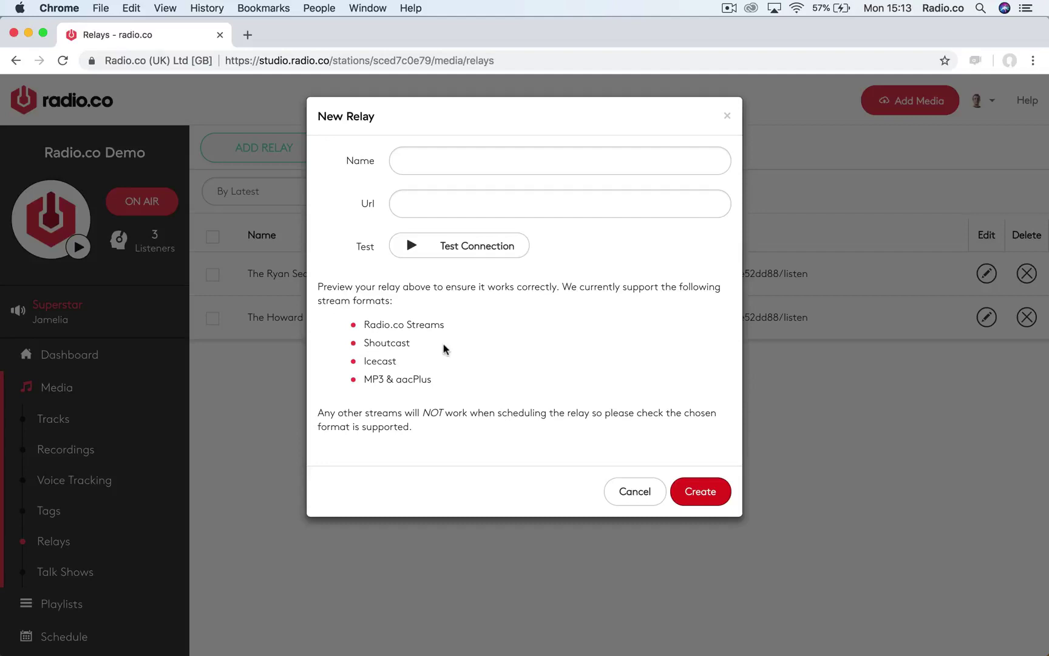
left_click(626, 491)
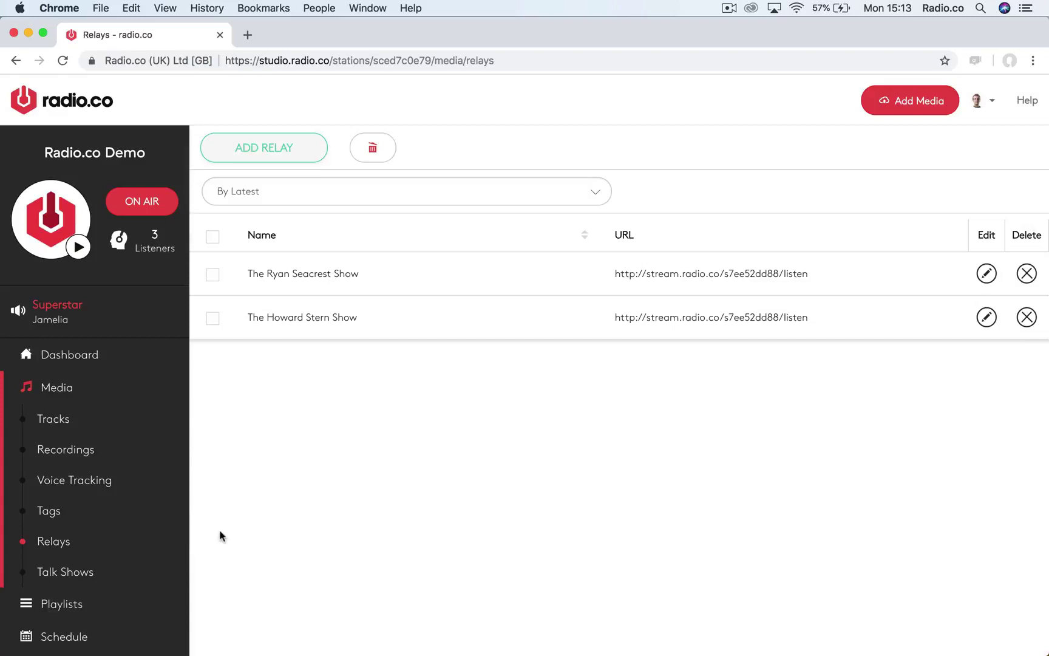
Step: View the pending and completed talk shows and inspect the new talk show form without creating one
left_click(102, 565)
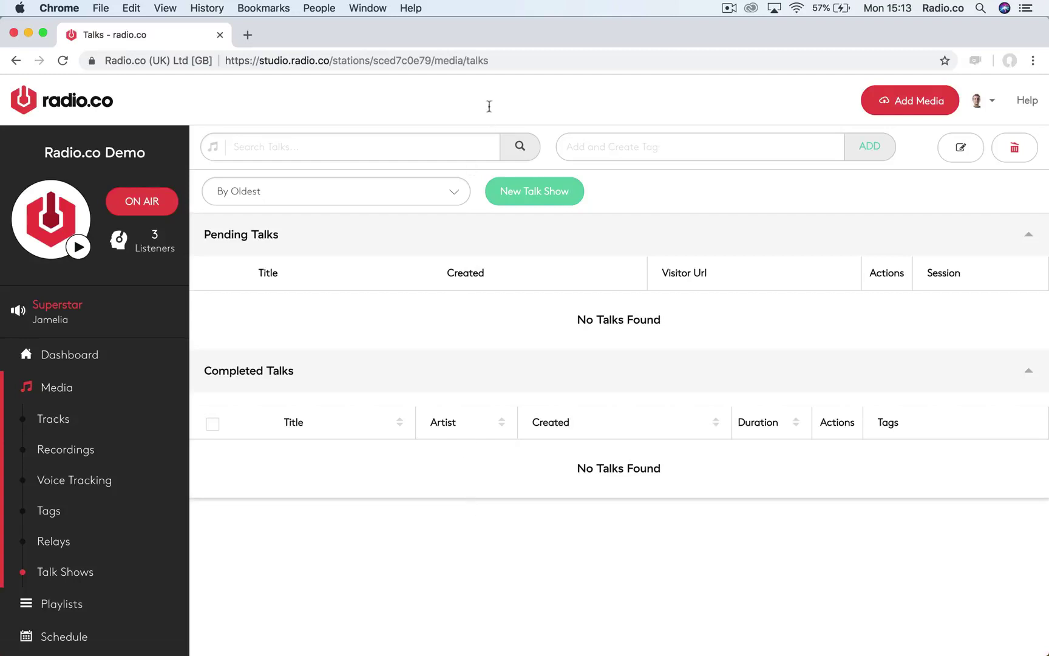
left_click(534, 193)
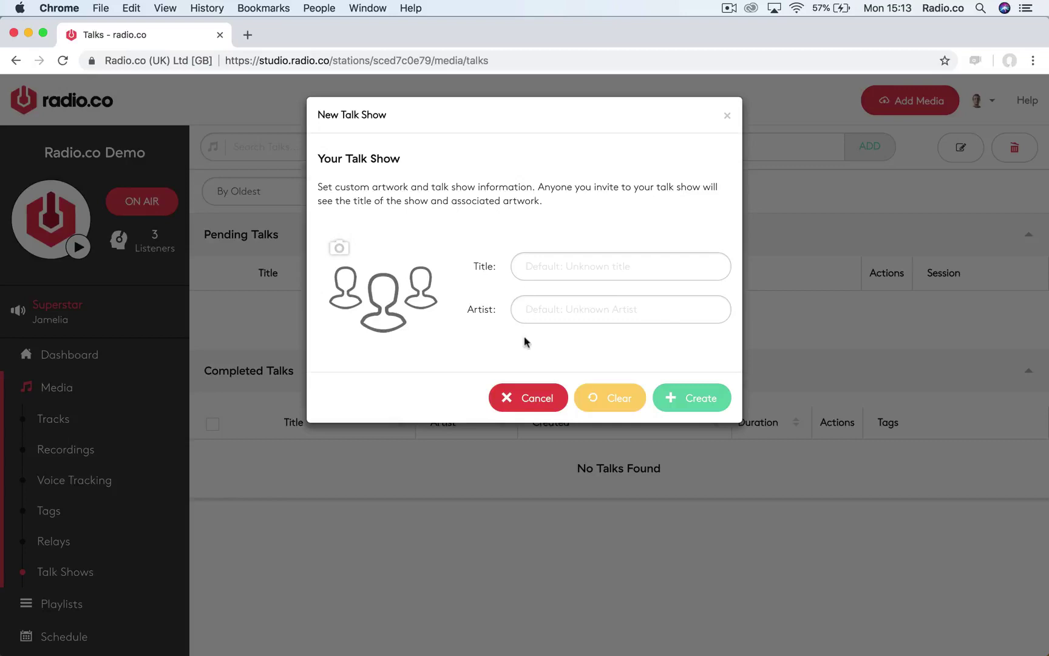
left_click(526, 399)
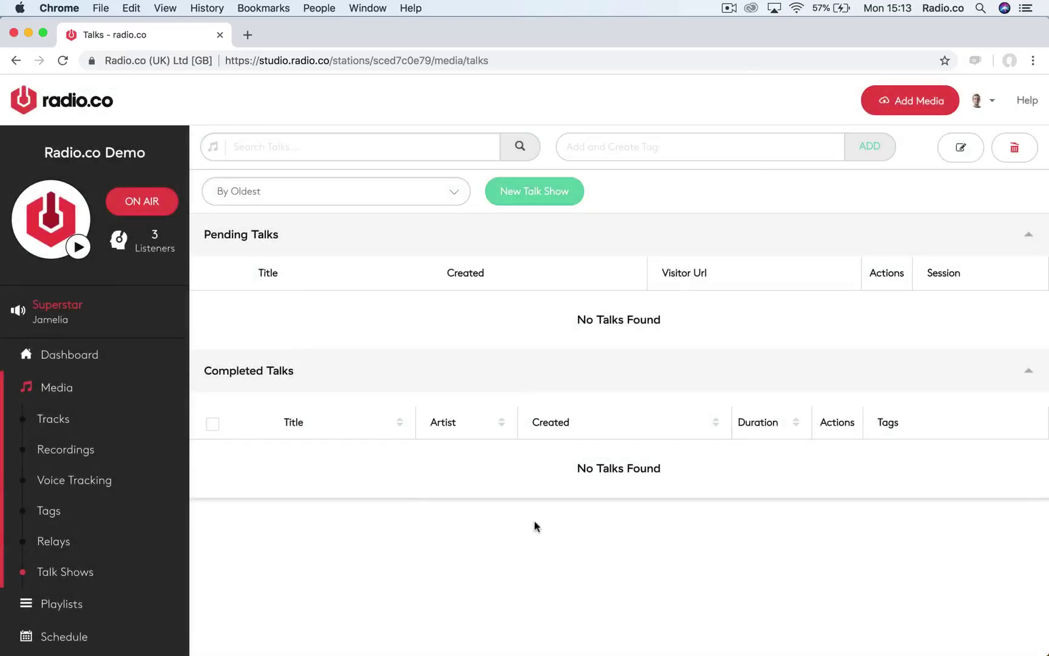
Step: Create a new playlist named New Playlist 5 in the station's playlists
scroll(111, 524, "down", 2)
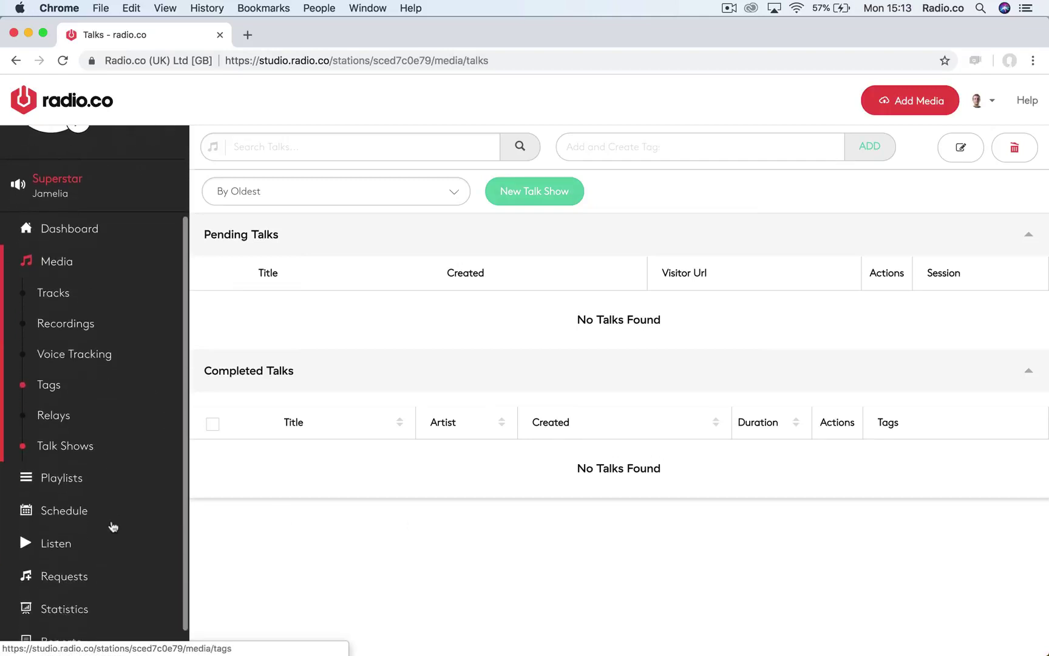
left_click(86, 478)
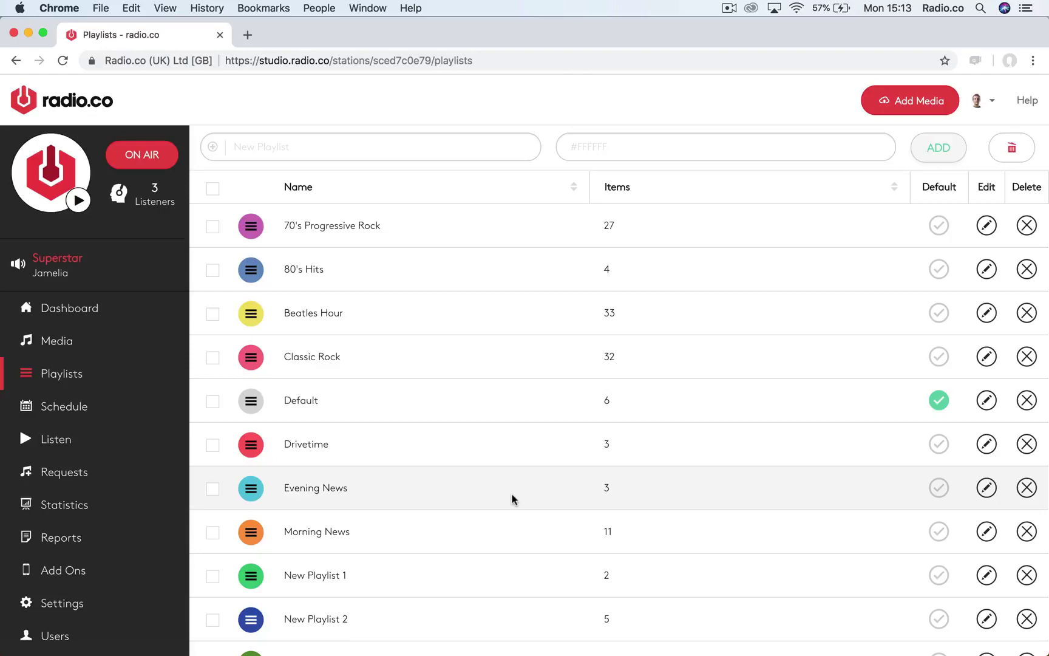
scroll(511, 493, "down", 1)
left_click(404, 152)
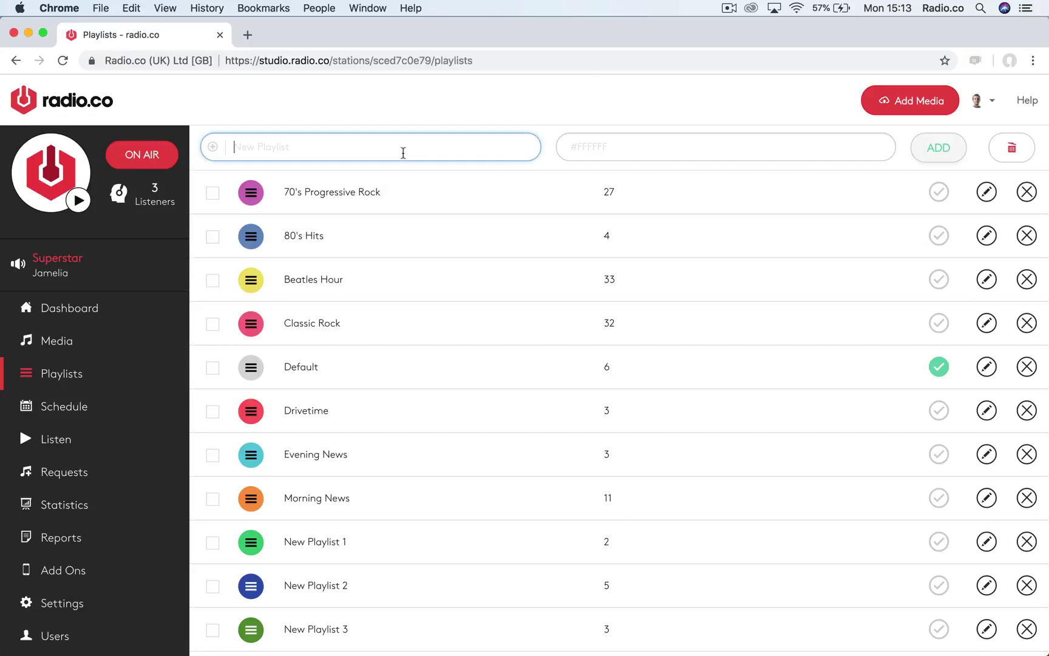
type("New Playlist")
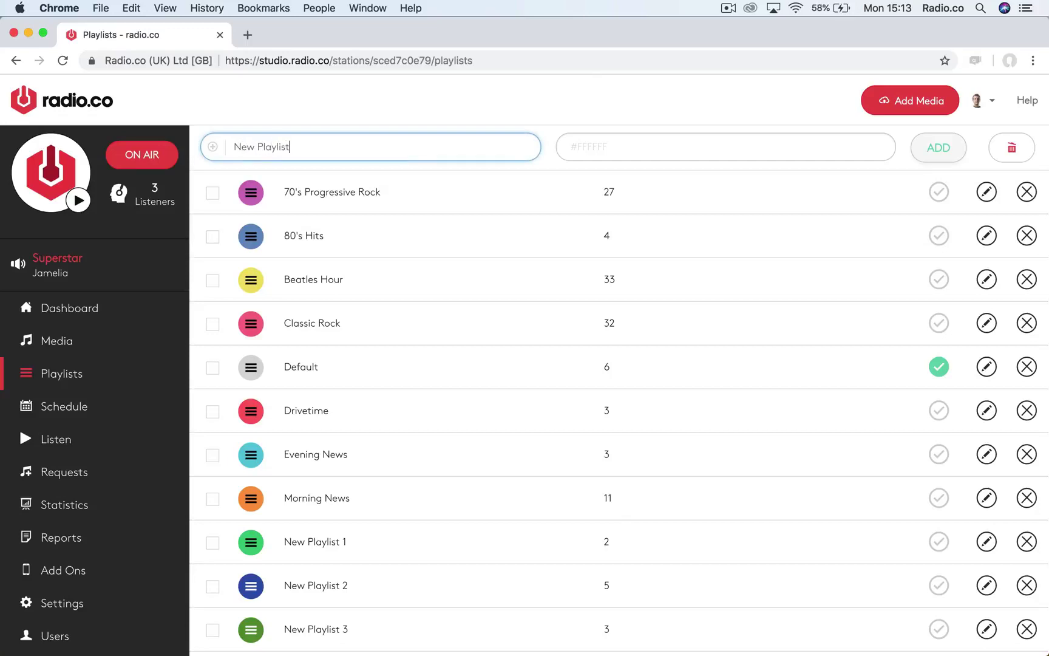
type(" 4")
key("Return")
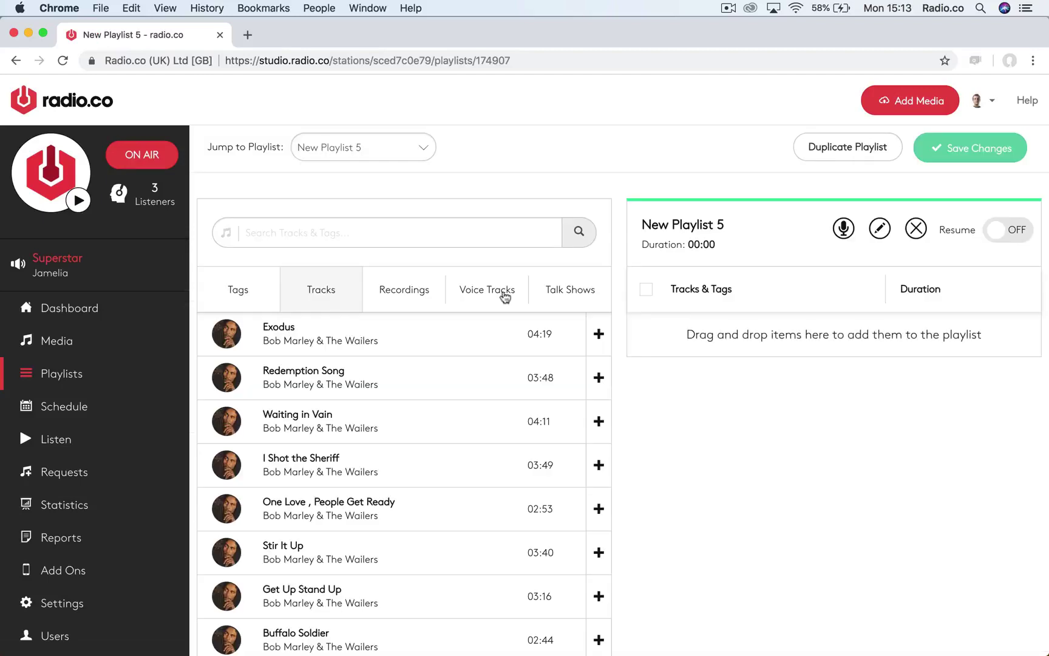
Step: Add the tracks I Shot the Sheriff and Stir It Up to New Playlist 5, and remove both again
scroll(504, 297, "down", 3)
left_click(599, 348)
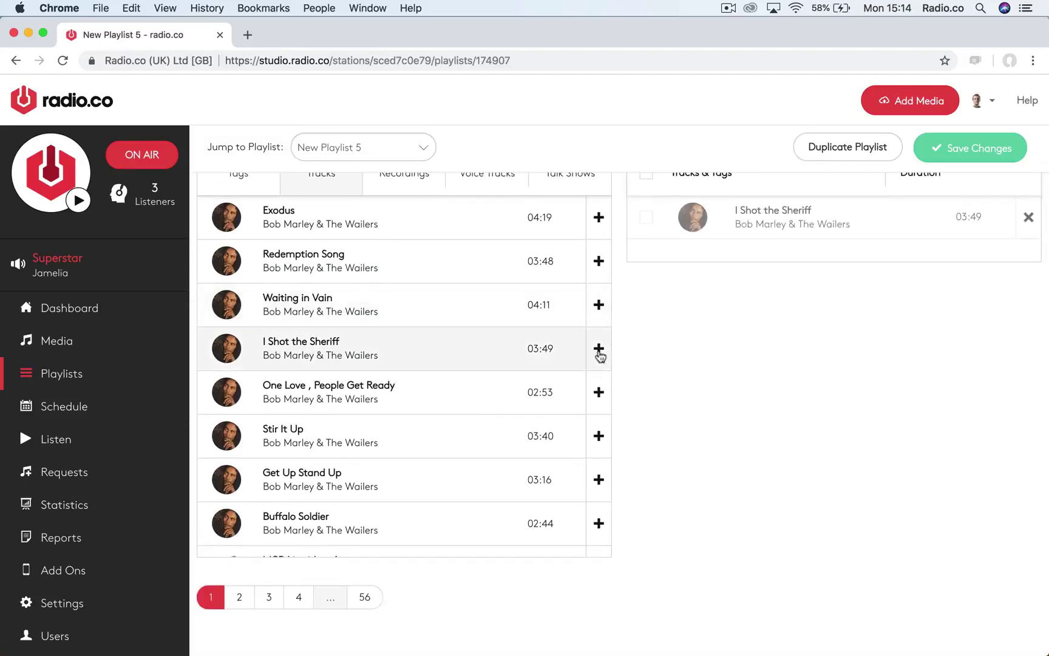
left_click(598, 436)
scroll(775, 467, "up", 3)
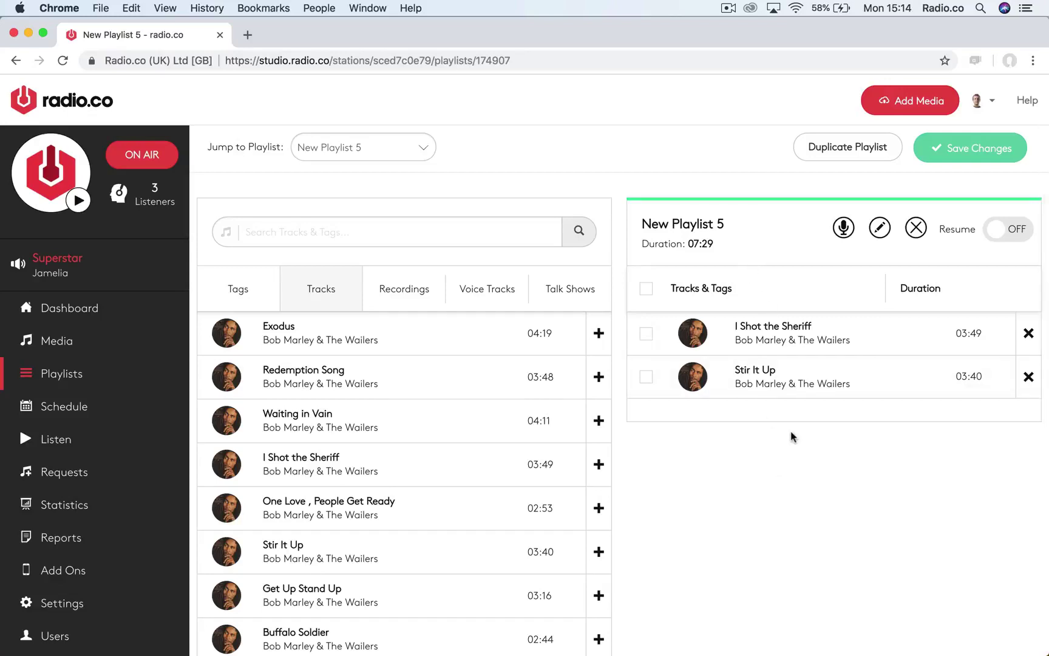
left_click(1029, 335)
left_click(1029, 335)
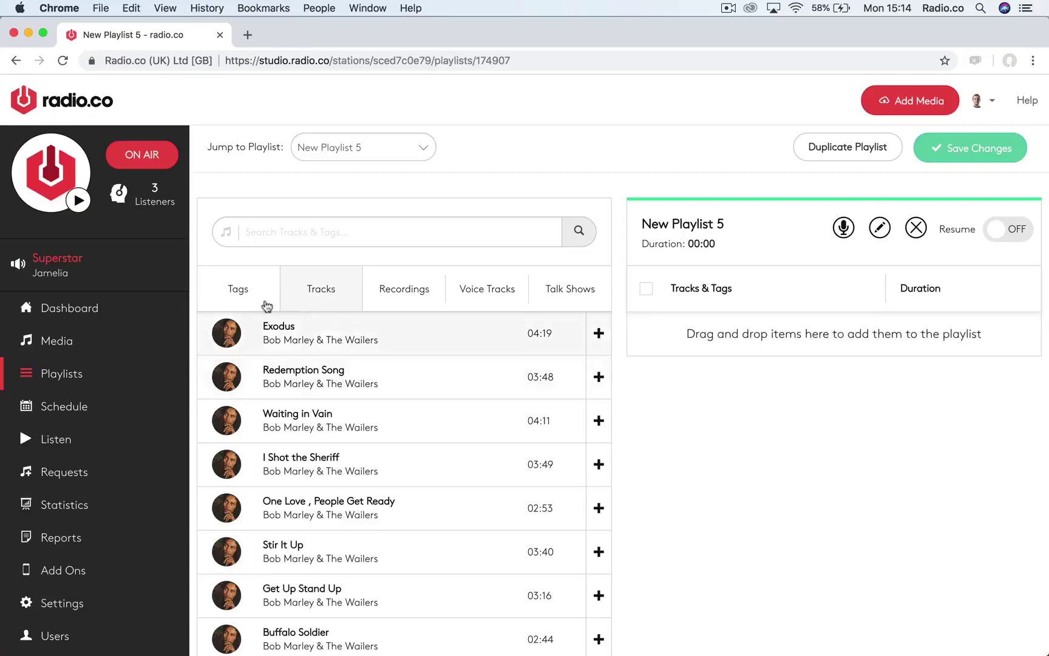
Step: Add the Beatles, Indie Anthems and 90's tags to New Playlist 5 and save the playlist
left_click(238, 289)
left_click(608, 428)
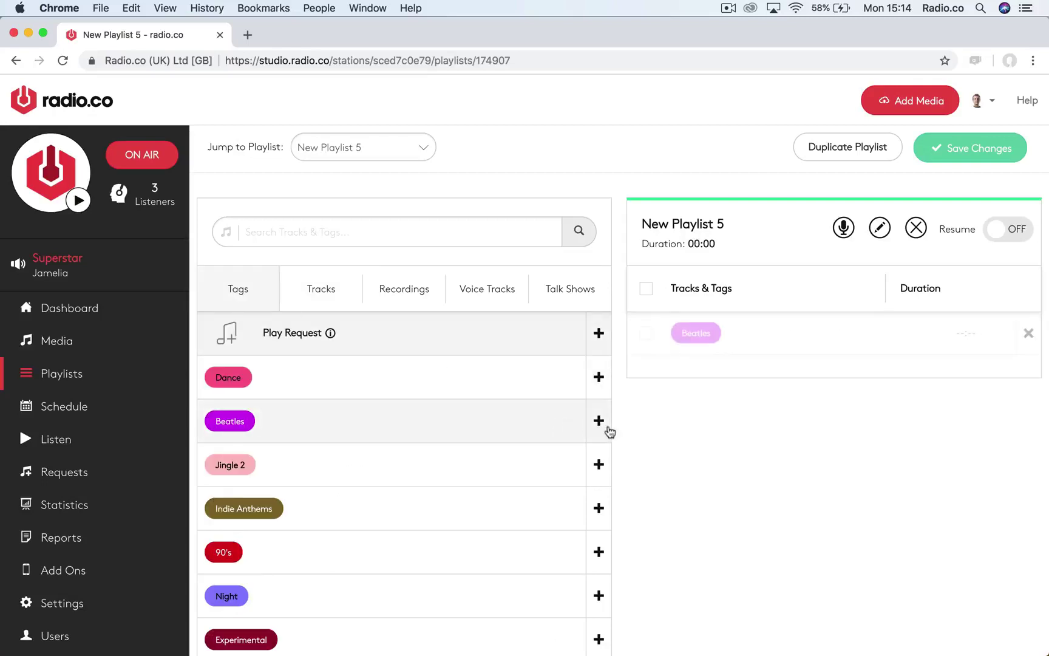
left_click(604, 506)
left_click(604, 557)
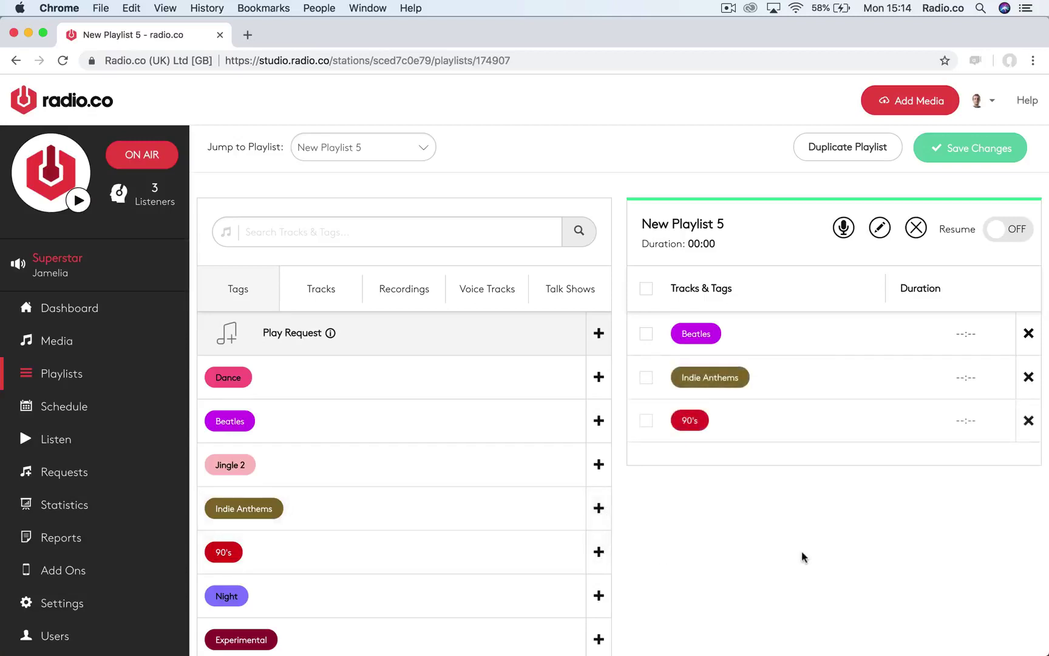
scroll(802, 552, "down", 1)
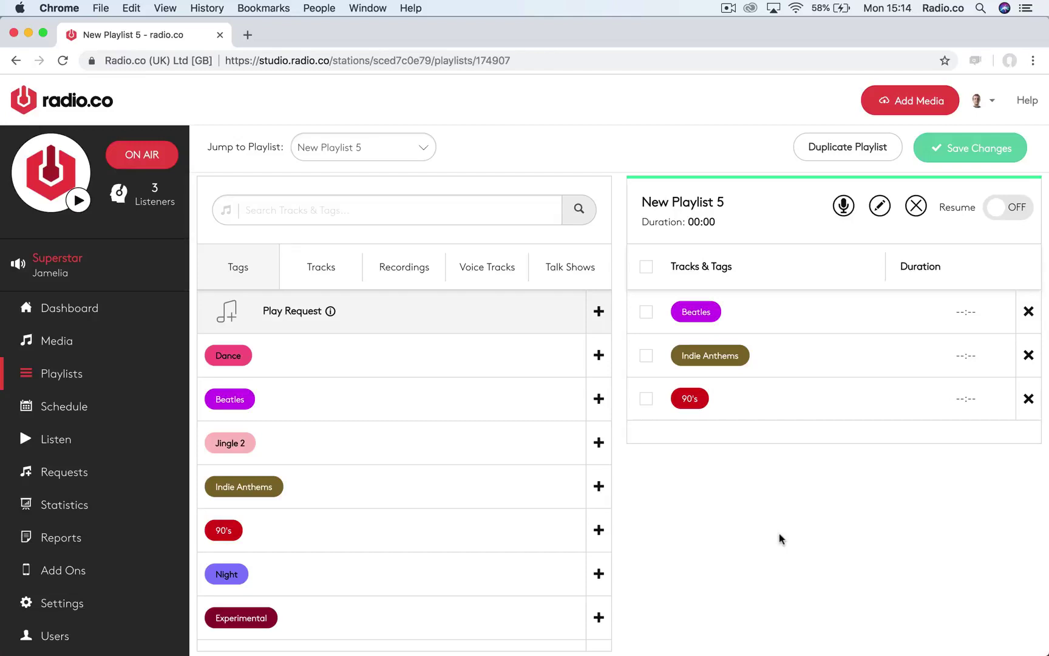
left_click(963, 159)
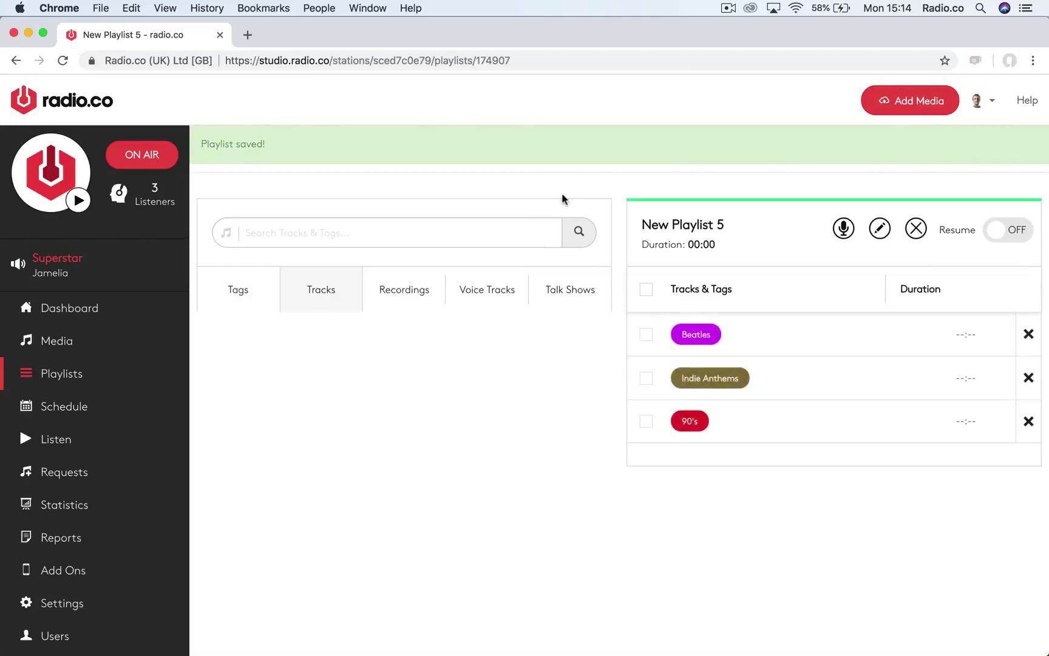
Step: Schedule a playlist event for Thursday from 08:00 to 09:00 using New Playlist 5, with overrun off and default track information
left_click(79, 419)
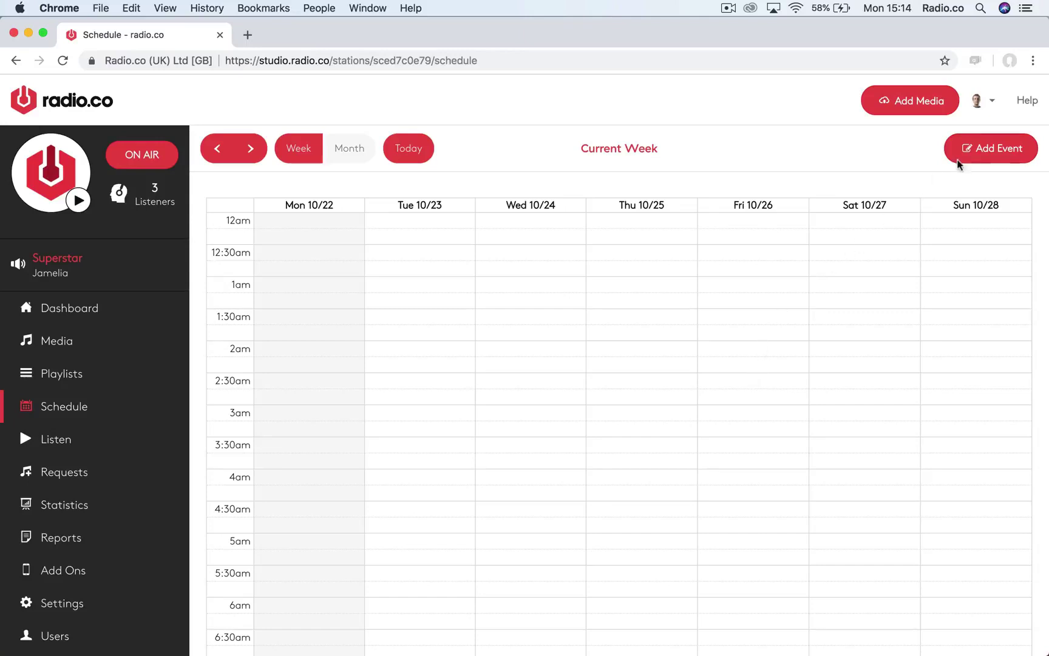
scroll(820, 374, "down", 10)
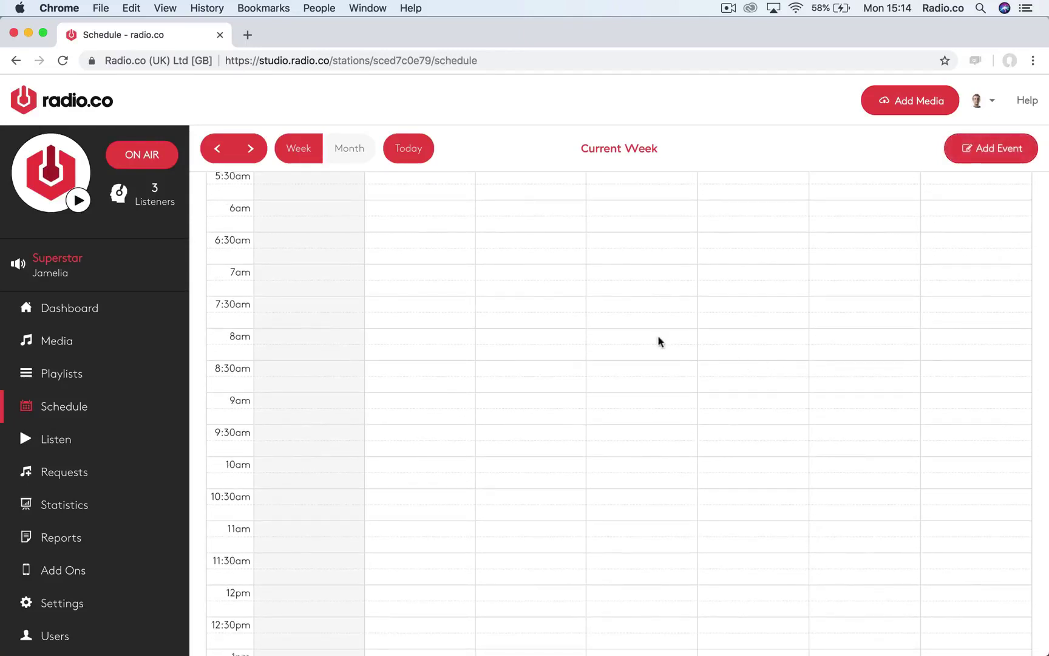
left_click_drag(653, 333, 656, 383)
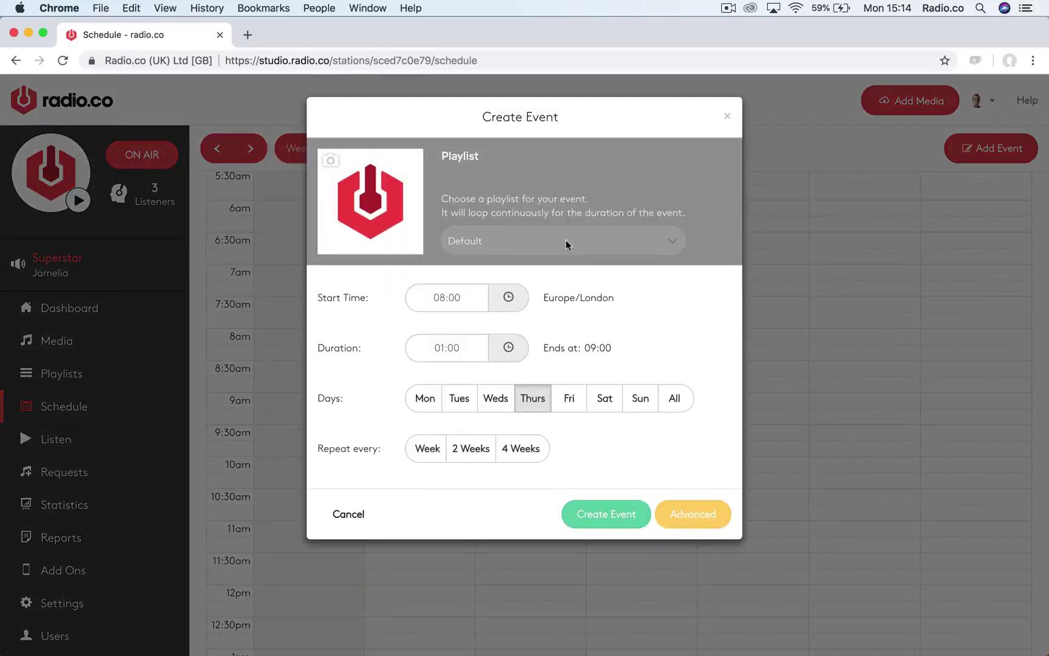
left_click(566, 244)
scroll(538, 422, "down", 3)
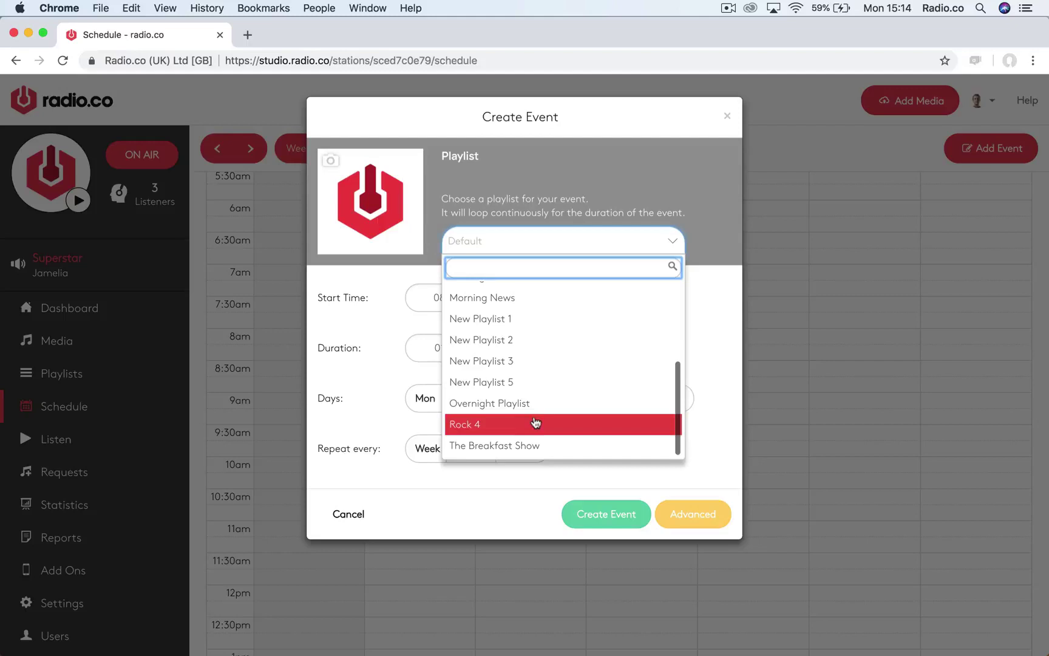
left_click(518, 382)
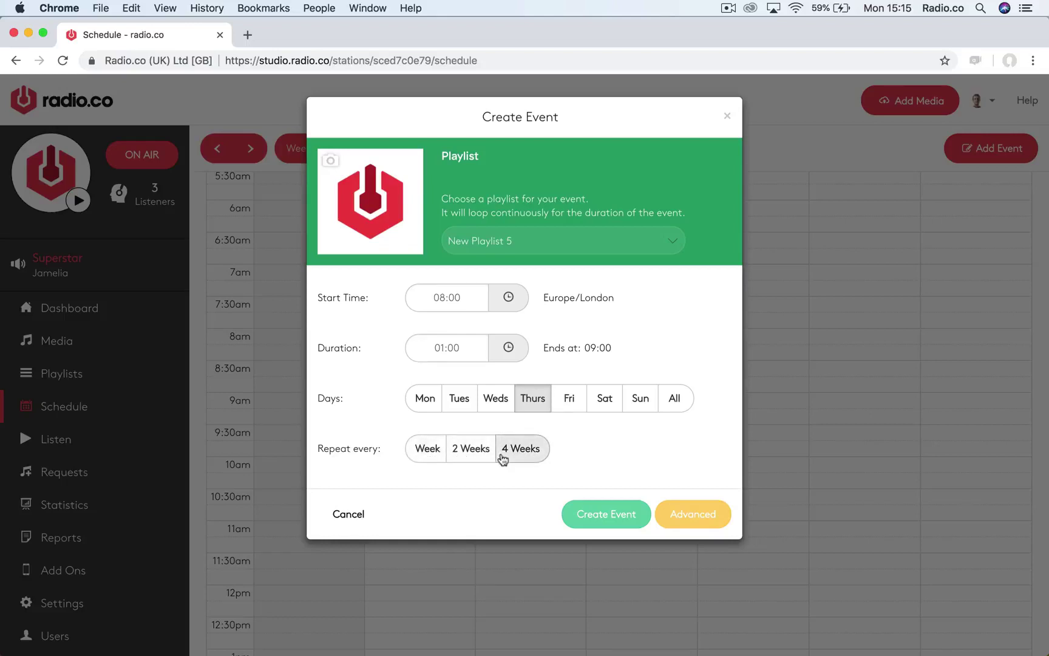
left_click(685, 510)
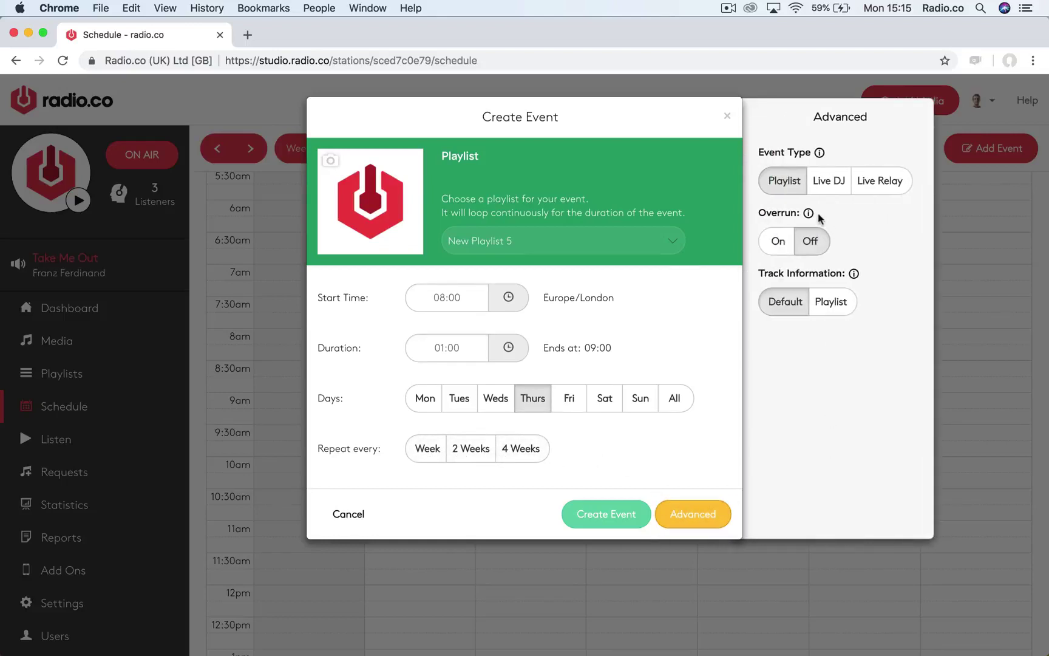
mouse_move(809, 214)
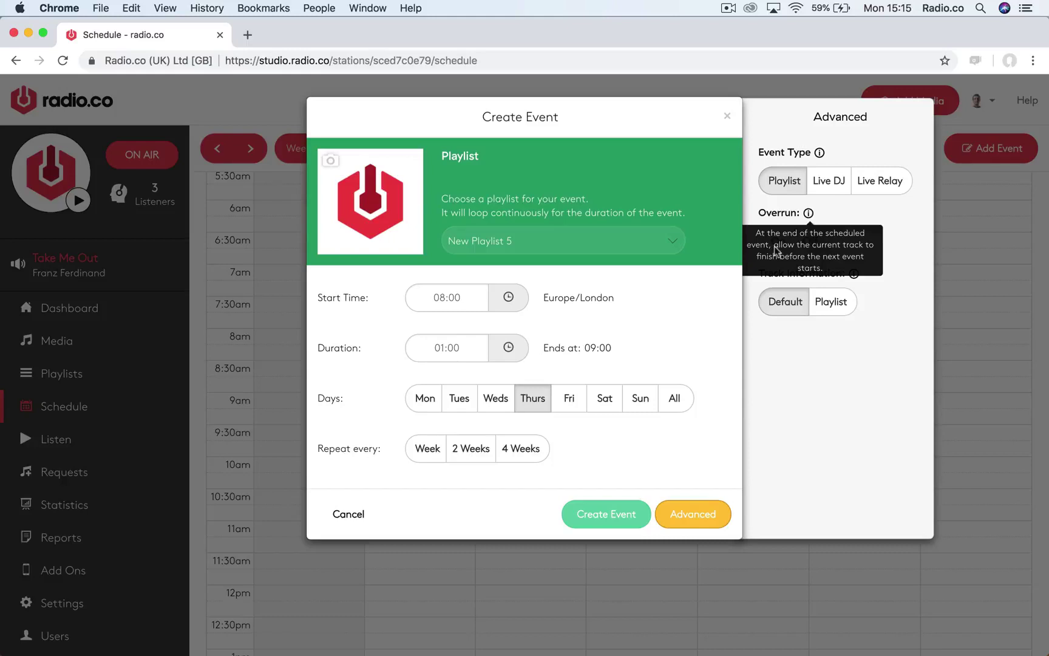
left_click(618, 517)
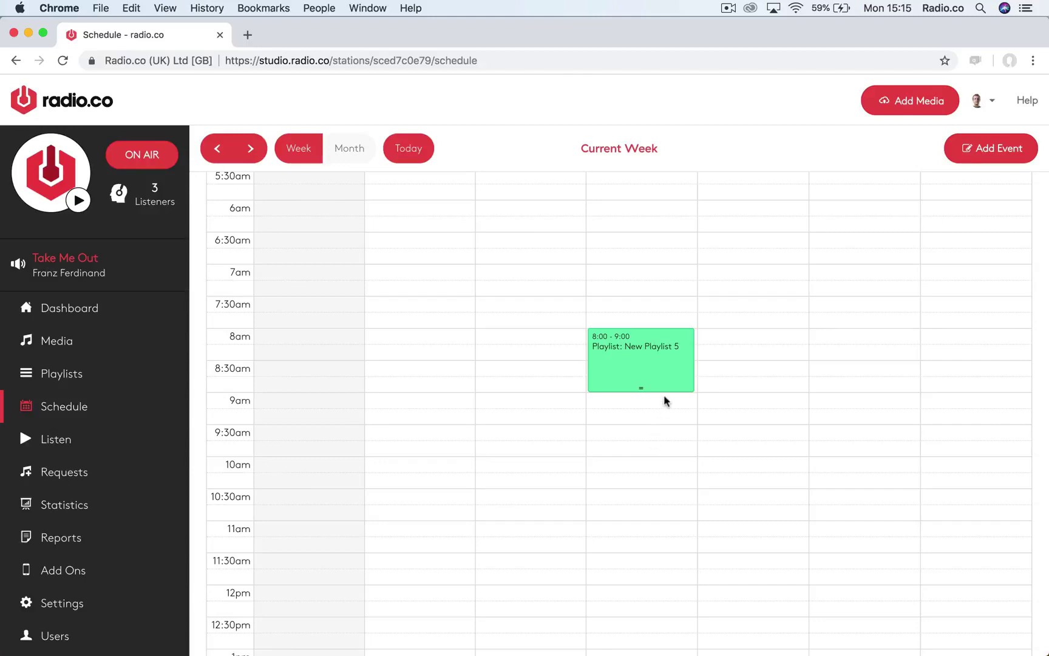
Step: Schedule a Live DJ event for Thursday from 09:00 to 10:00 with the third listed DJ, broadcast recording on and New Playlist 5 as backup
left_click_drag(665, 395, 663, 441)
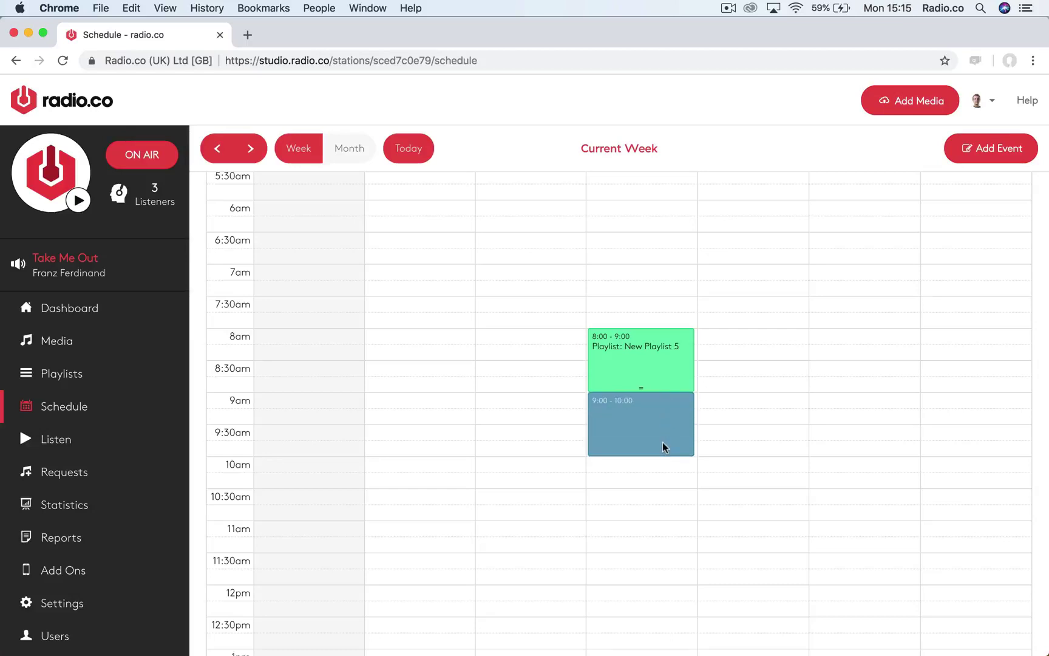
left_click(662, 442)
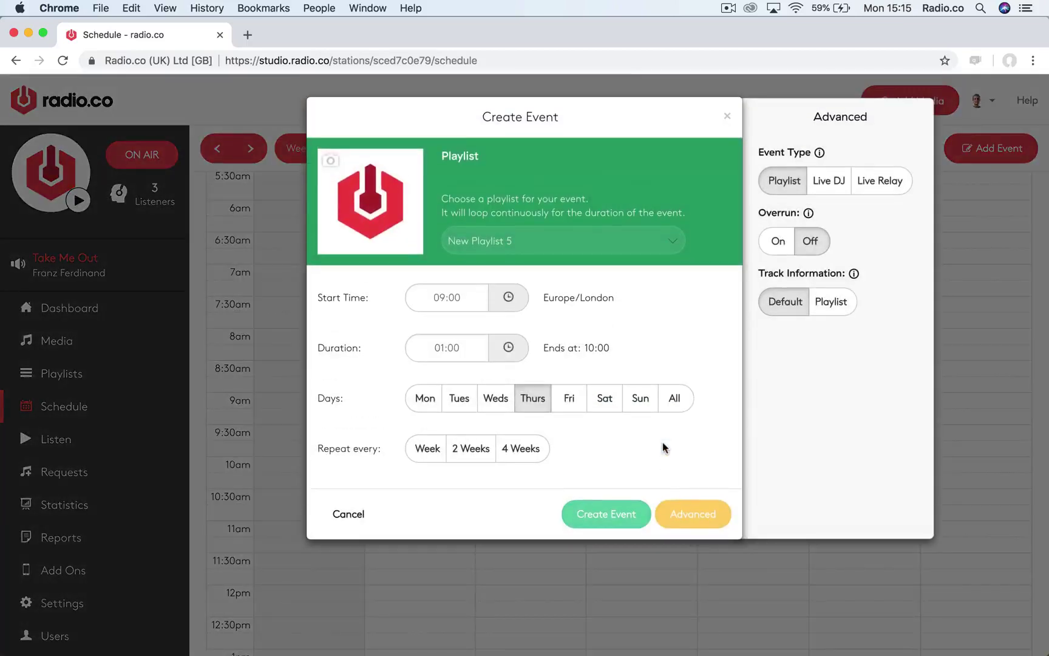
left_click(826, 189)
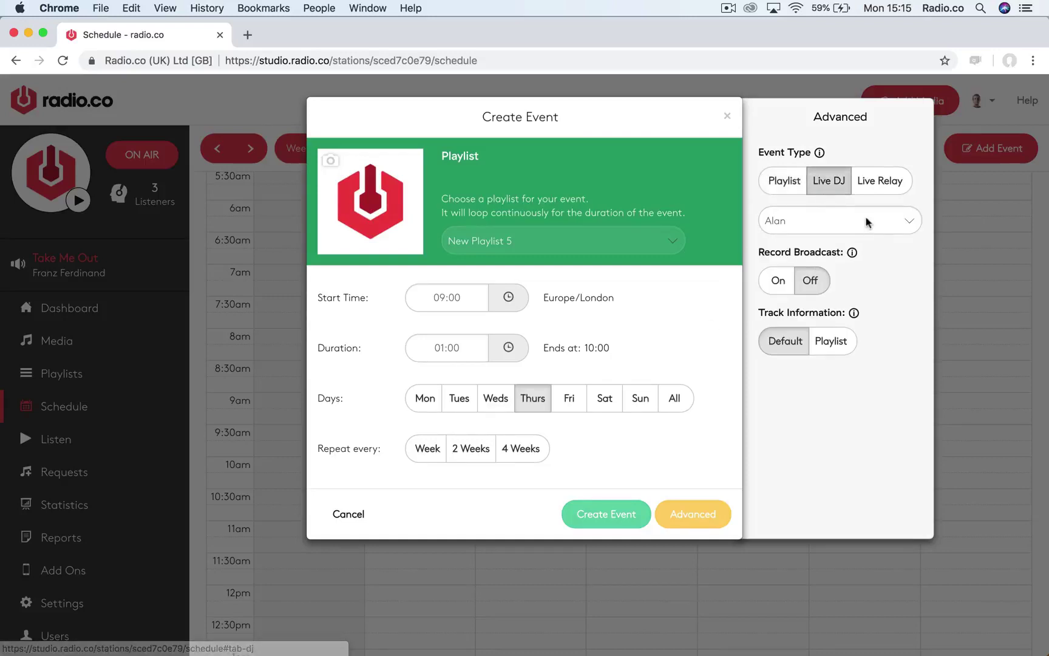
left_click(867, 223)
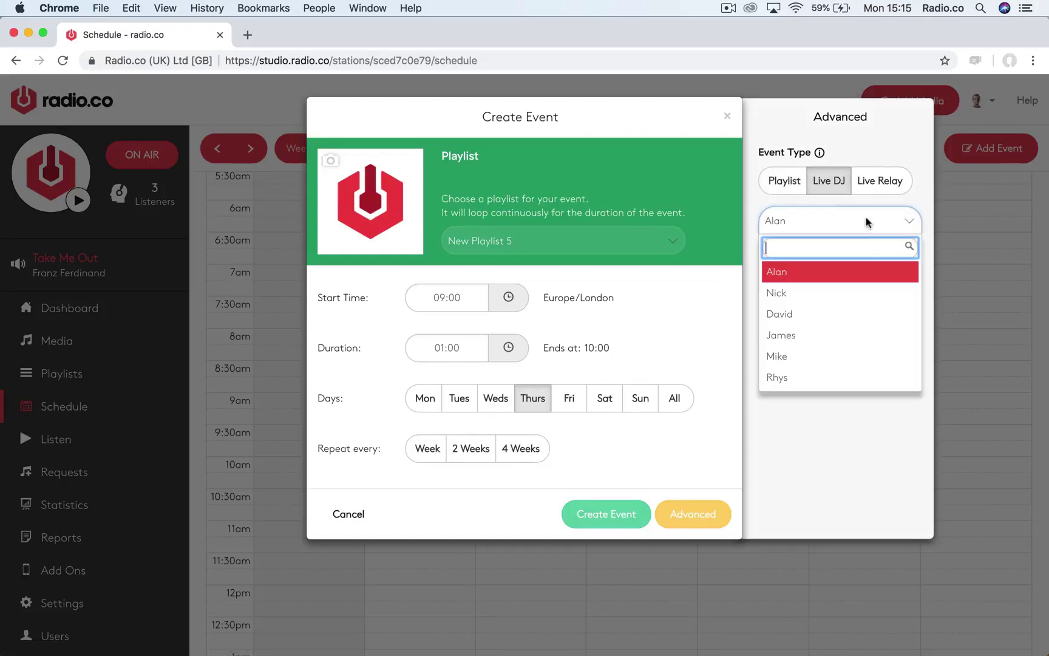
left_click(807, 321)
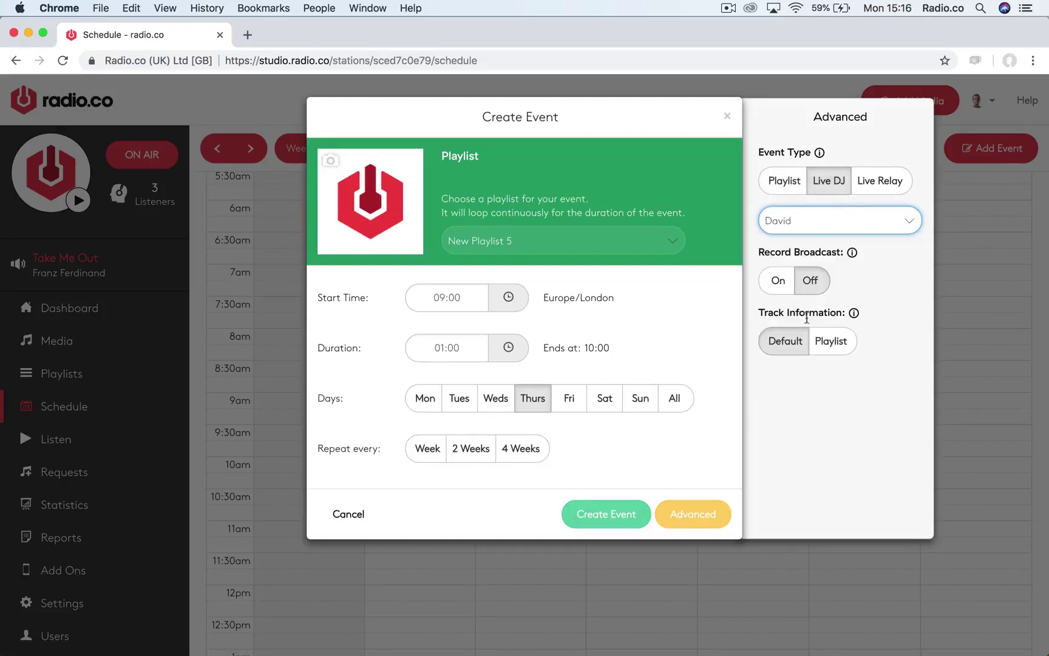
left_click(779, 284)
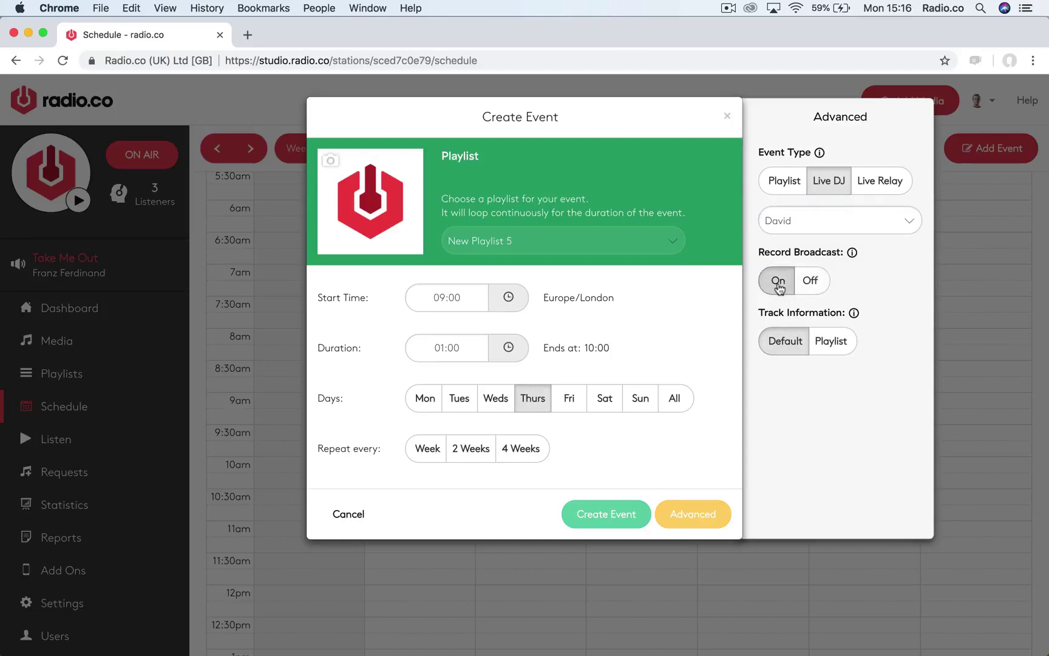
left_click(618, 515)
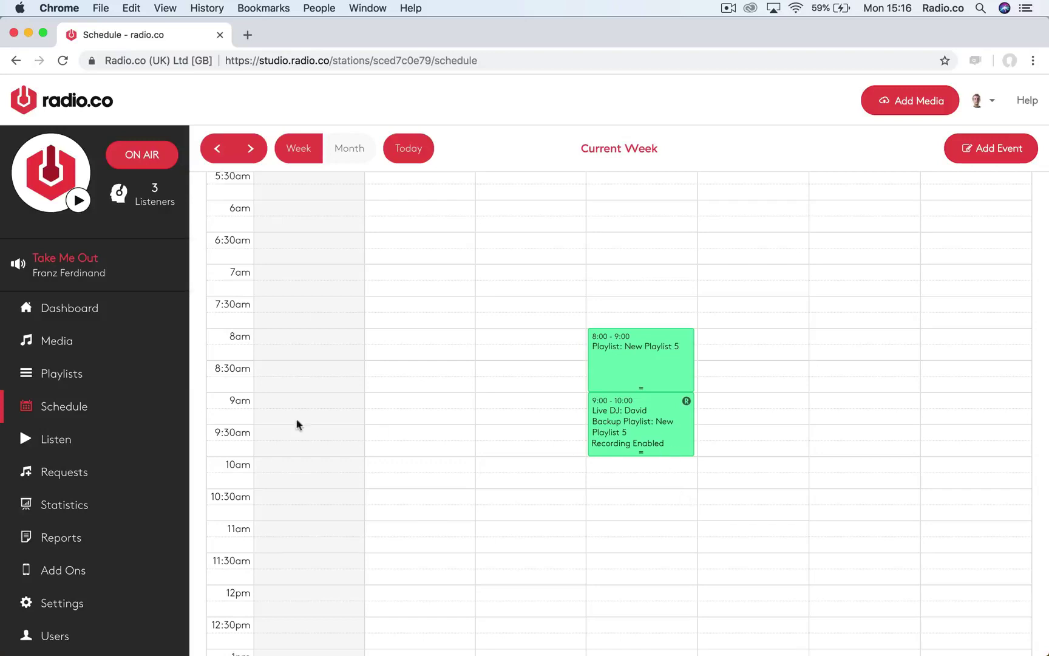
Step: Check the live connection details on the dashboard and return to Thursday's events in the current week's schedule
left_click(116, 316)
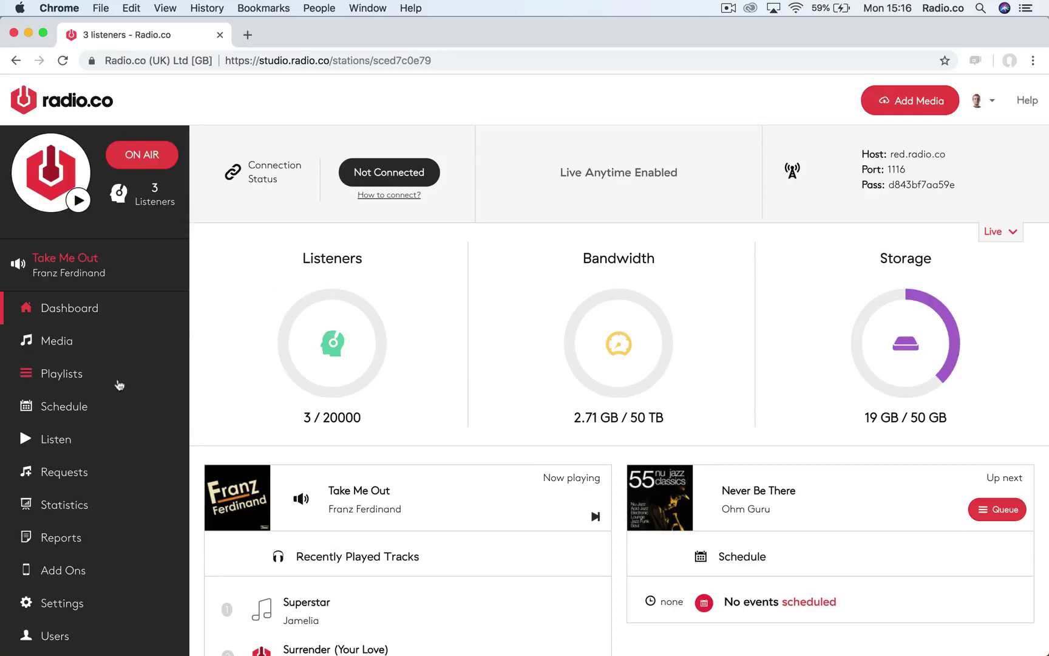
left_click(82, 407)
scroll(589, 411, "down", 10)
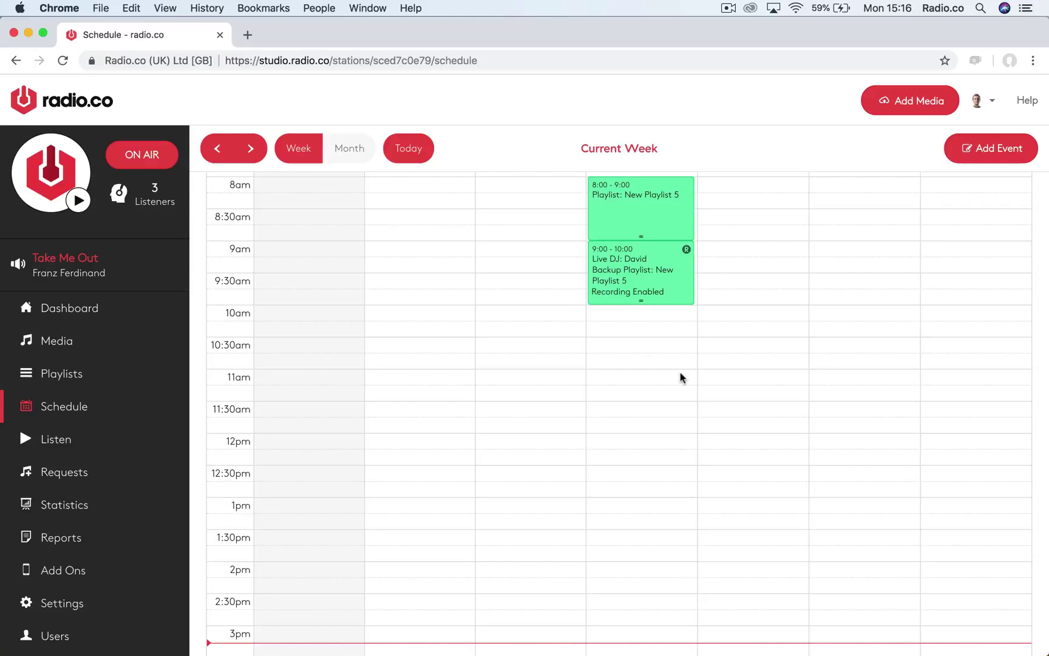
Step: Delete Thursday's 09:00 Live DJ event and 08:00 New Playlist 5 event from the current week's schedule
left_click(671, 296)
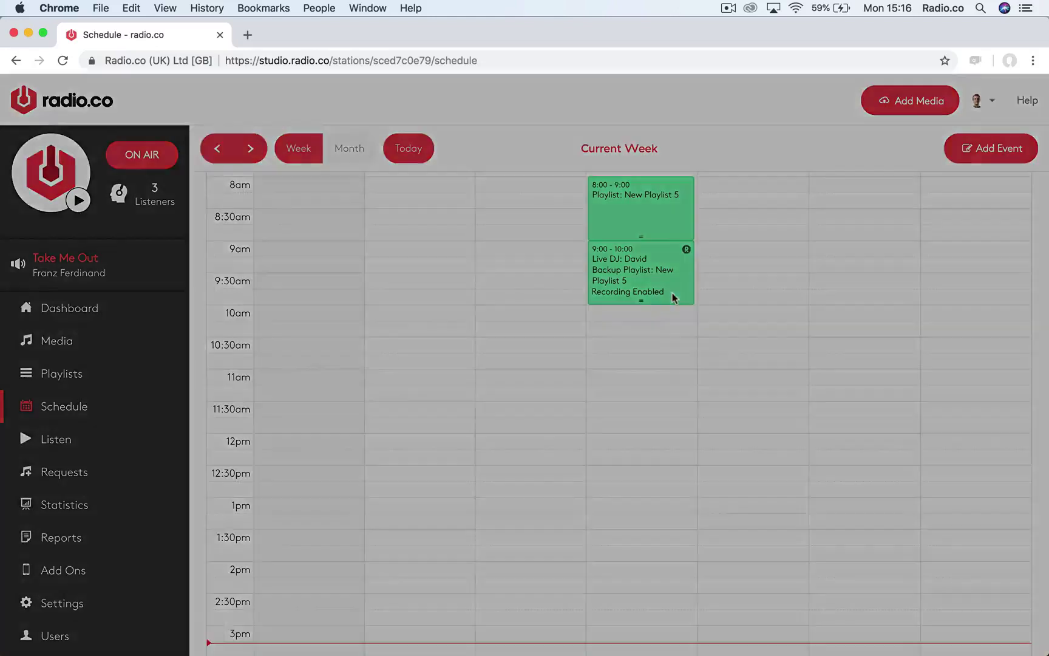
left_click(429, 514)
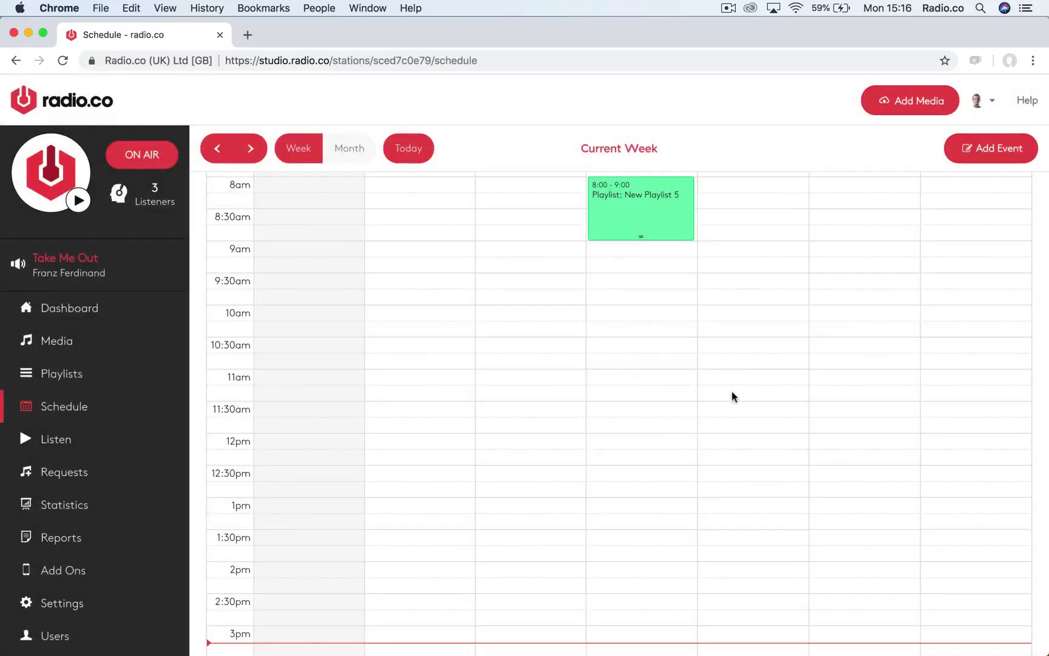
left_click(664, 227)
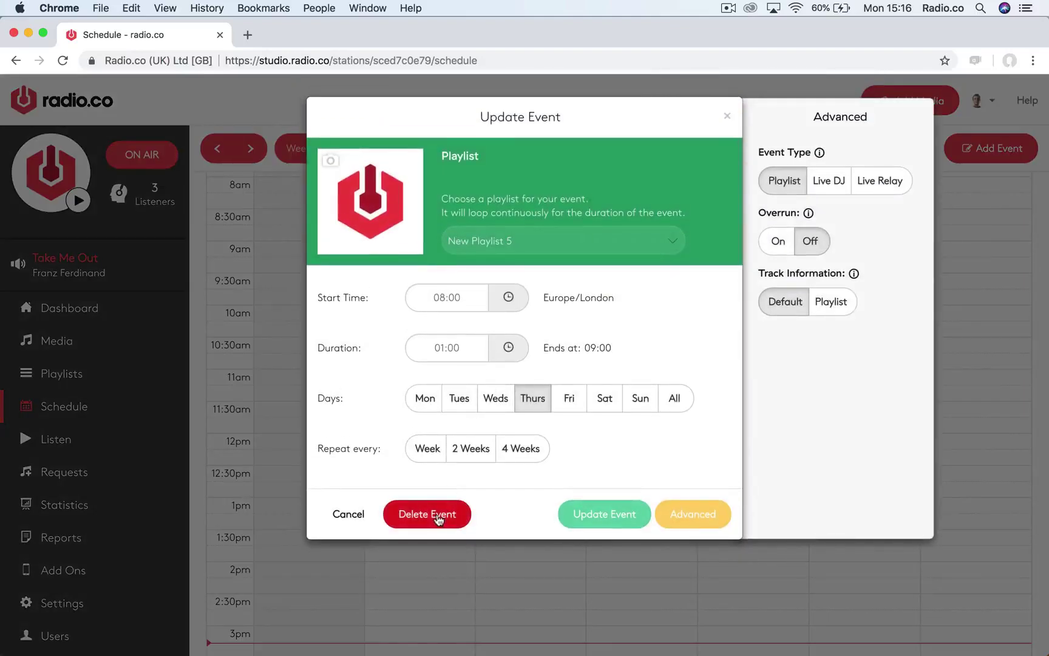
left_click(434, 514)
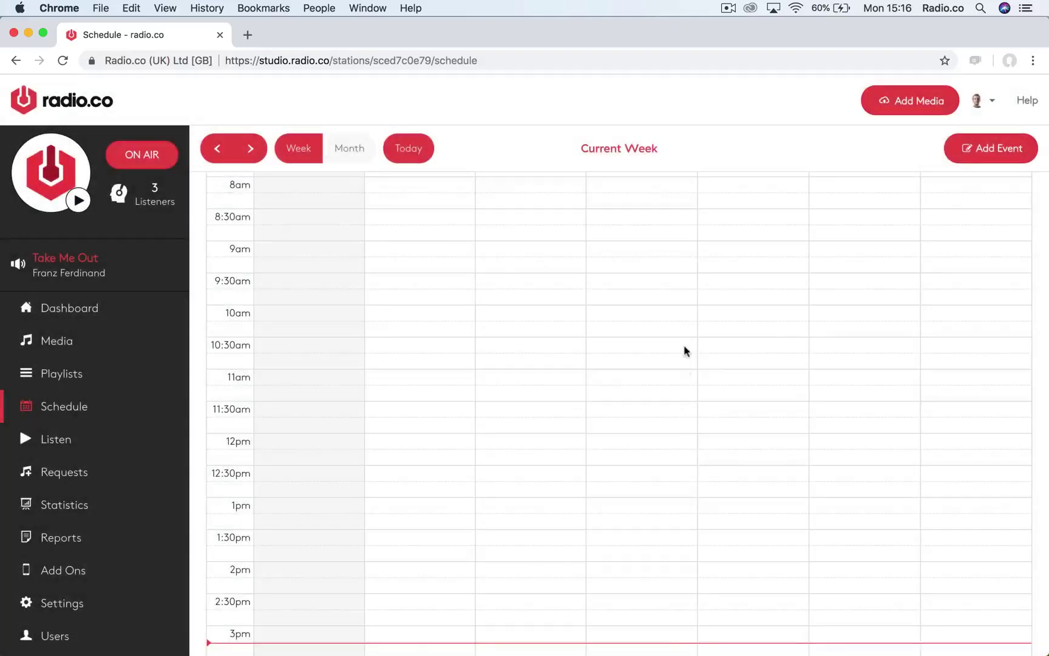
Step: Copy the URL of the Standard 64kbps AAC stream from the station's listen links
left_click(67, 443)
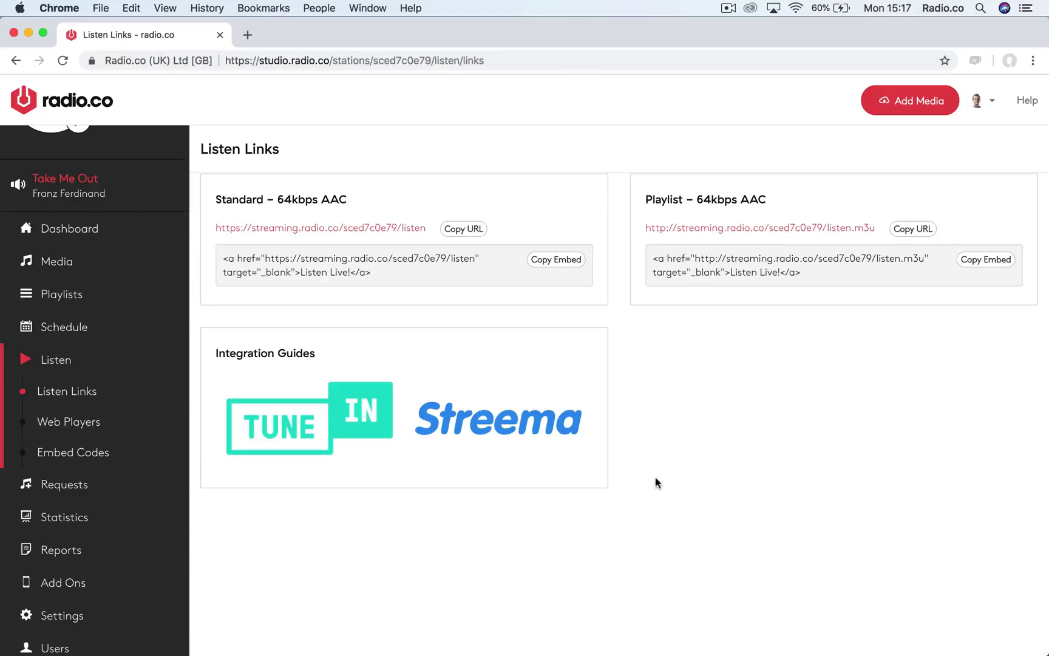
left_click(459, 233)
Step: Look at the Classic and Artwork types offered for a new web player and close without adding one
left_click(79, 436)
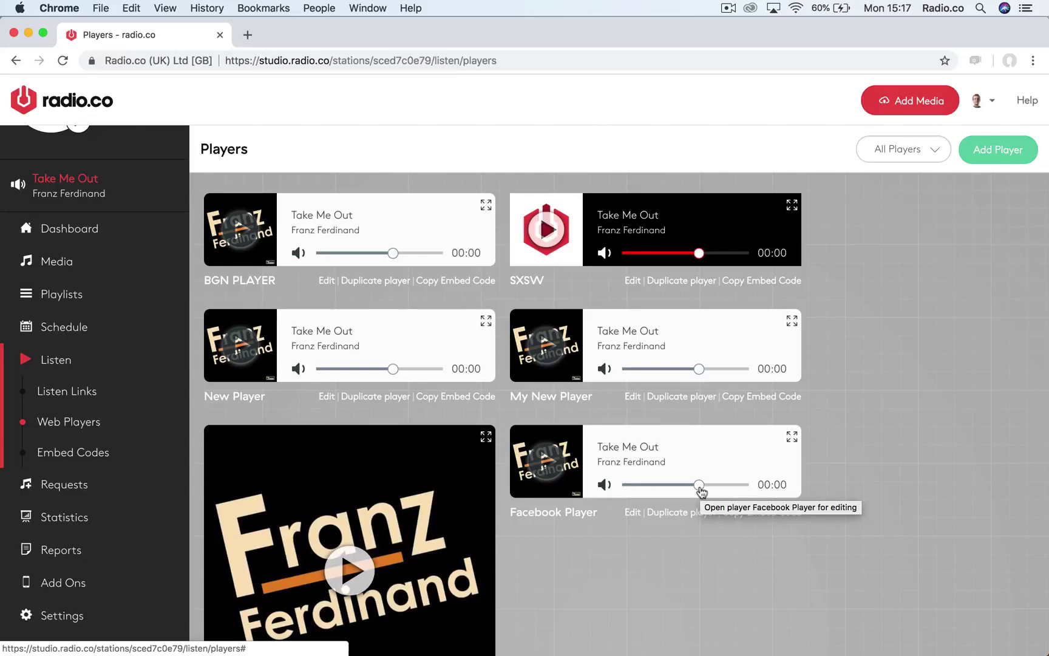
left_click(1020, 152)
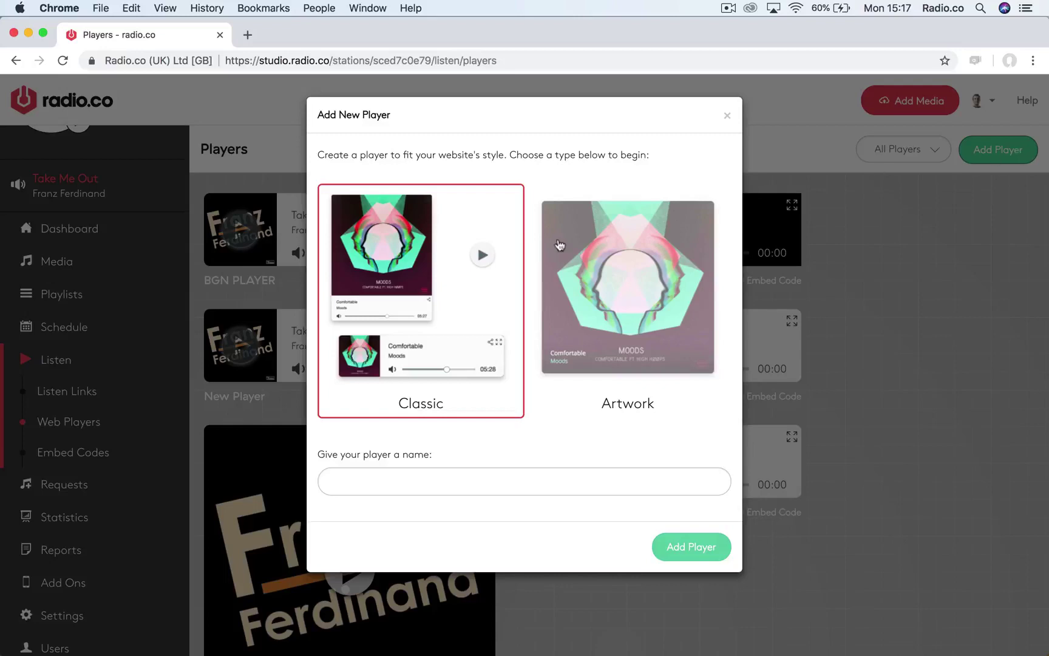
left_click(623, 298)
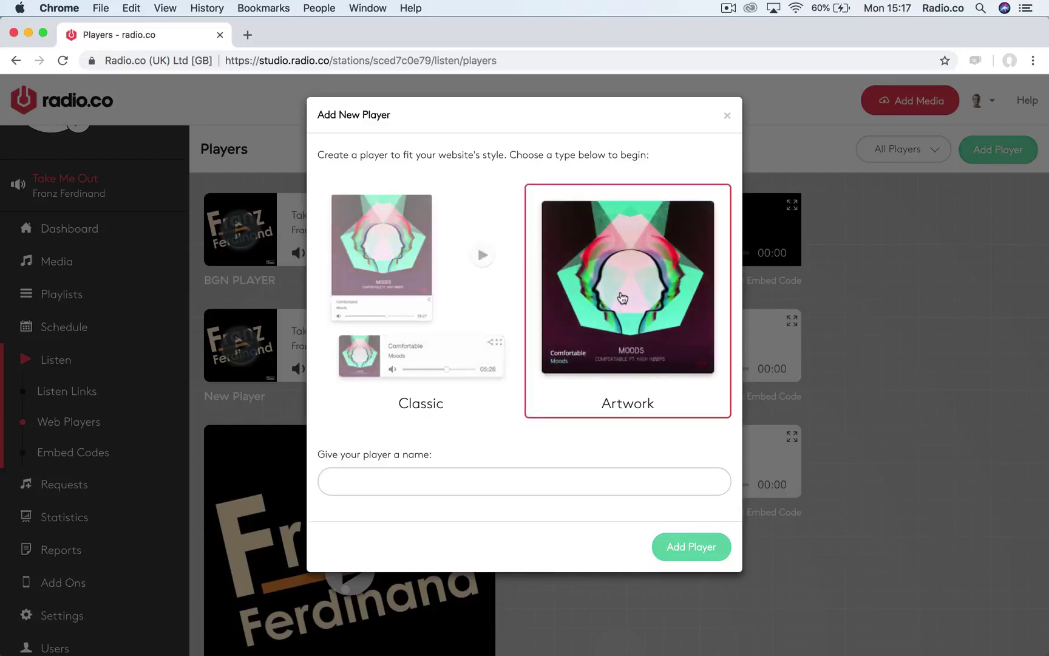
left_click(852, 429)
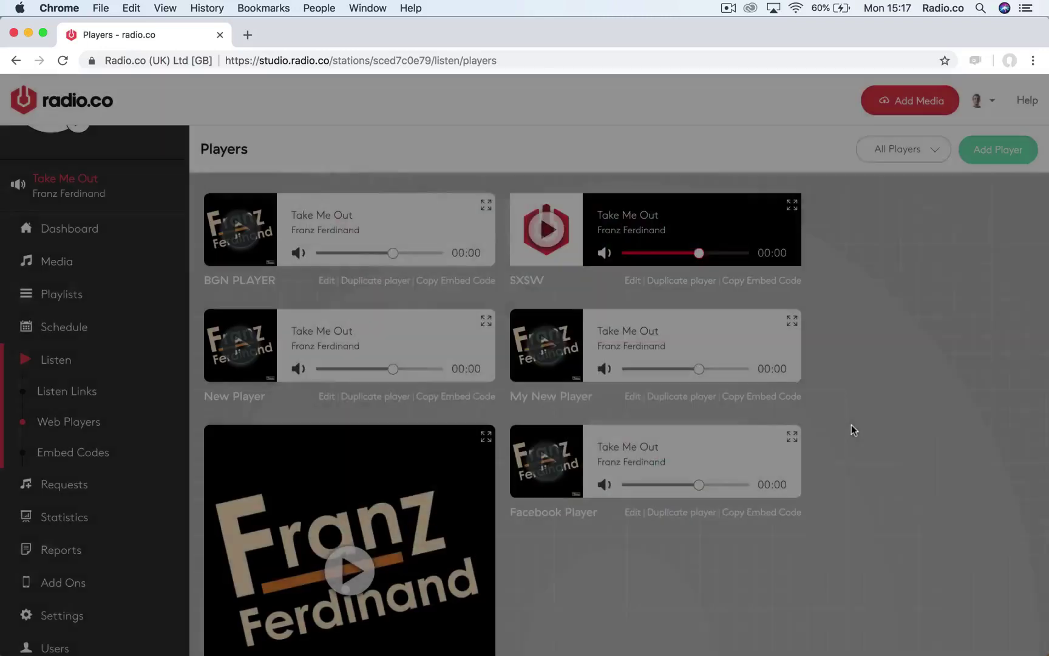
Step: Edit the BGN PLAYER web player, previewing the Small and Medium sizes and choosing Large
left_click(326, 281)
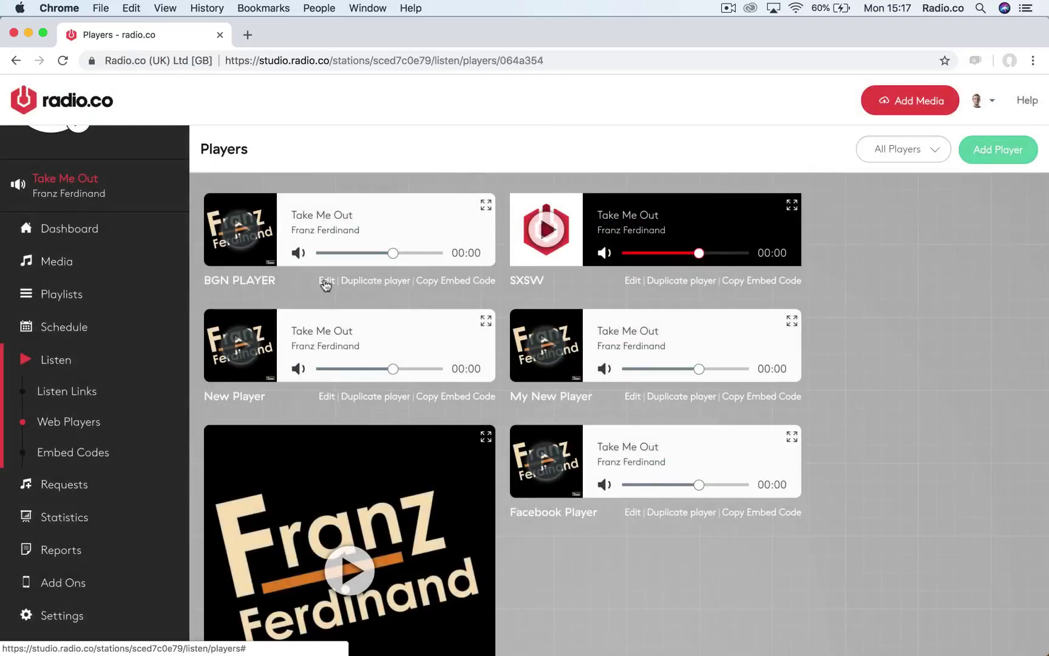
scroll(601, 394, "down", 2)
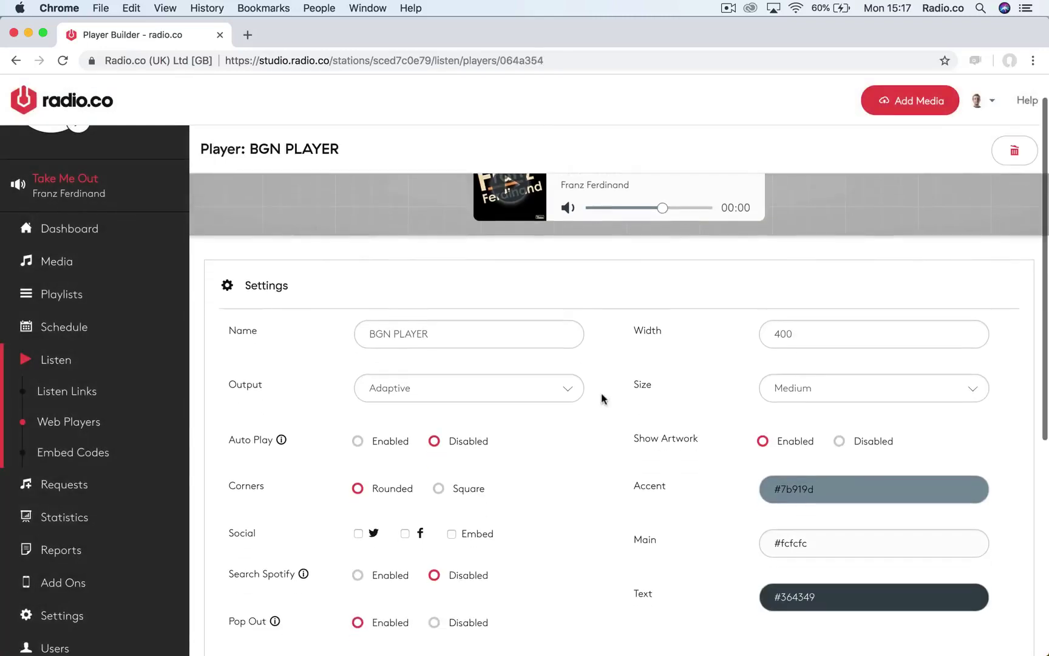
left_click(812, 386)
key("Escape")
key("Up")
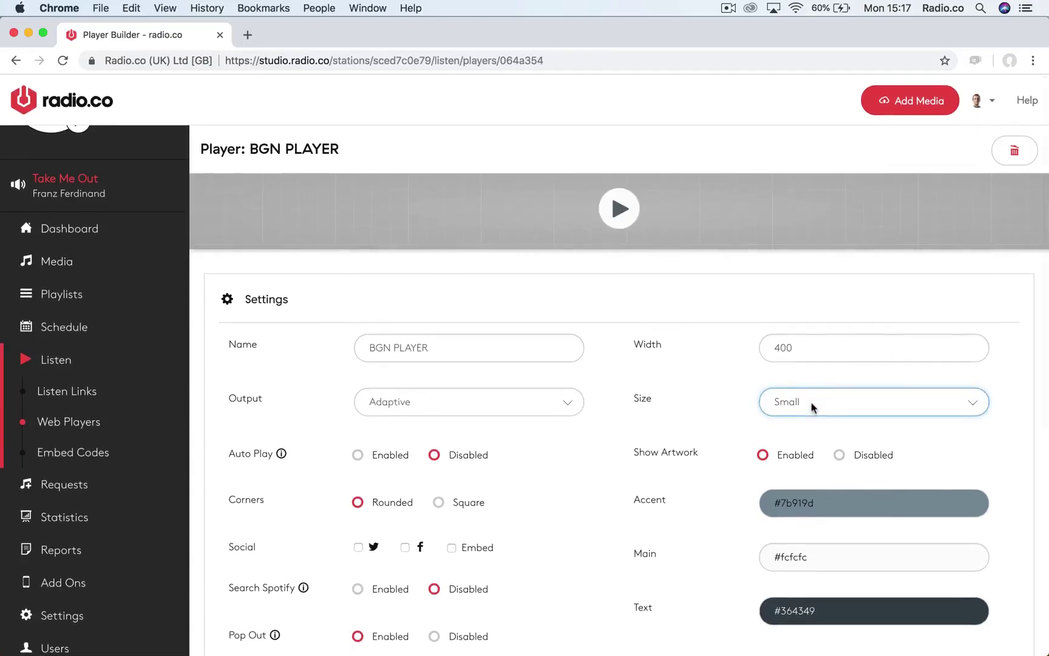
left_click(812, 406)
left_click(812, 413)
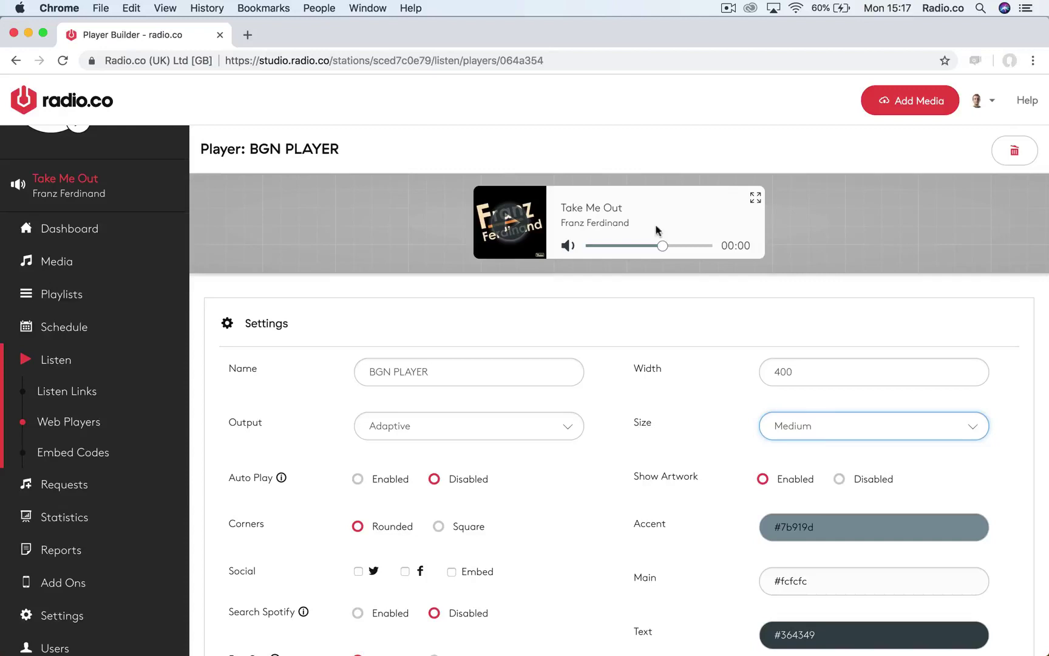
left_click(823, 418)
left_click(824, 444)
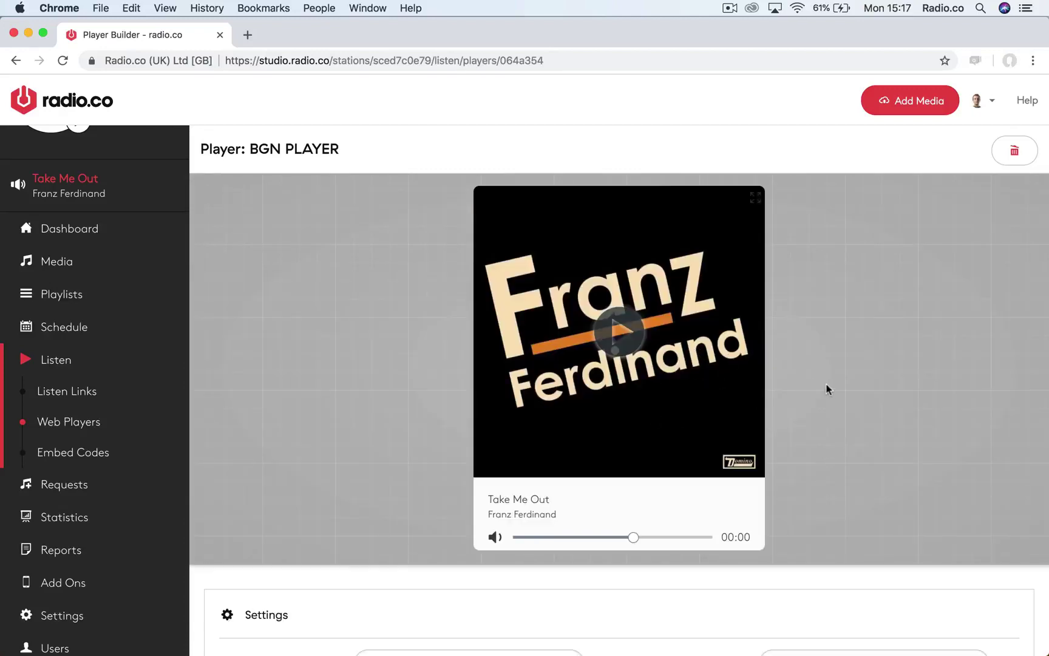
Step: Review the BGN PLAYER settings and copy its embed HTML code
scroll(830, 386, "down", 10)
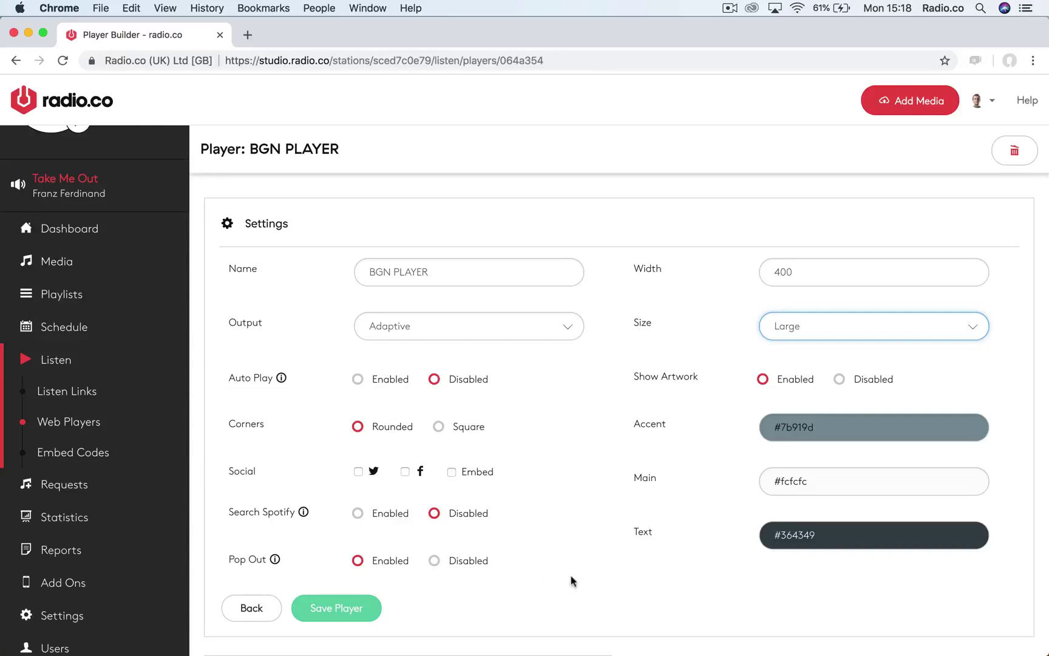
scroll(571, 580, "down", 5)
left_click(557, 480)
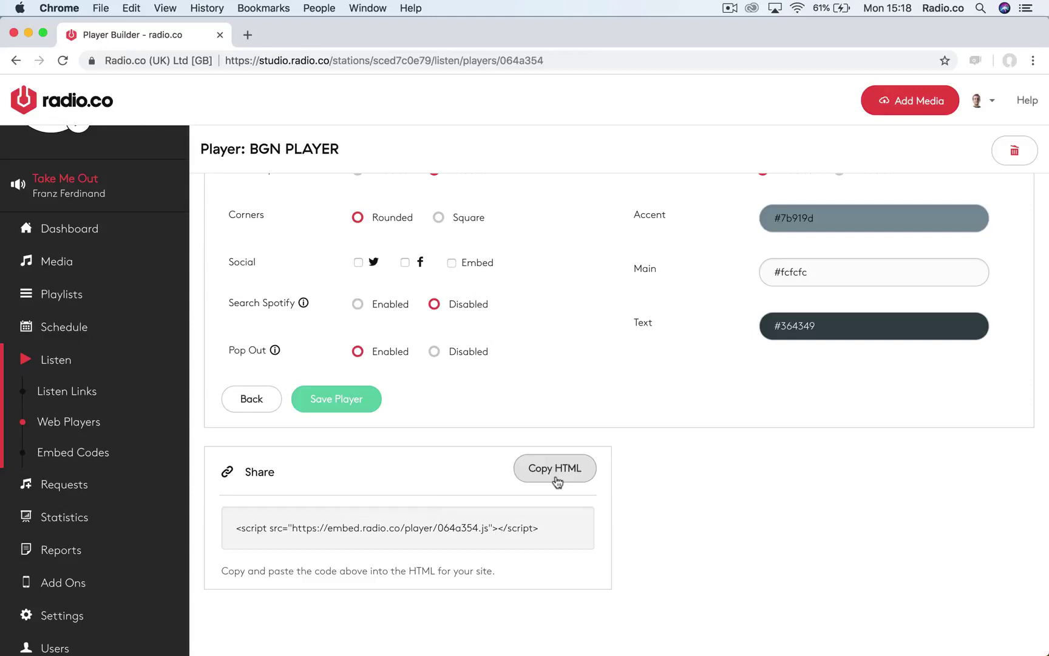
Step: View the Requests Manager, then examine the total, unique and peak listener figures in the statistics overview
left_click(91, 485)
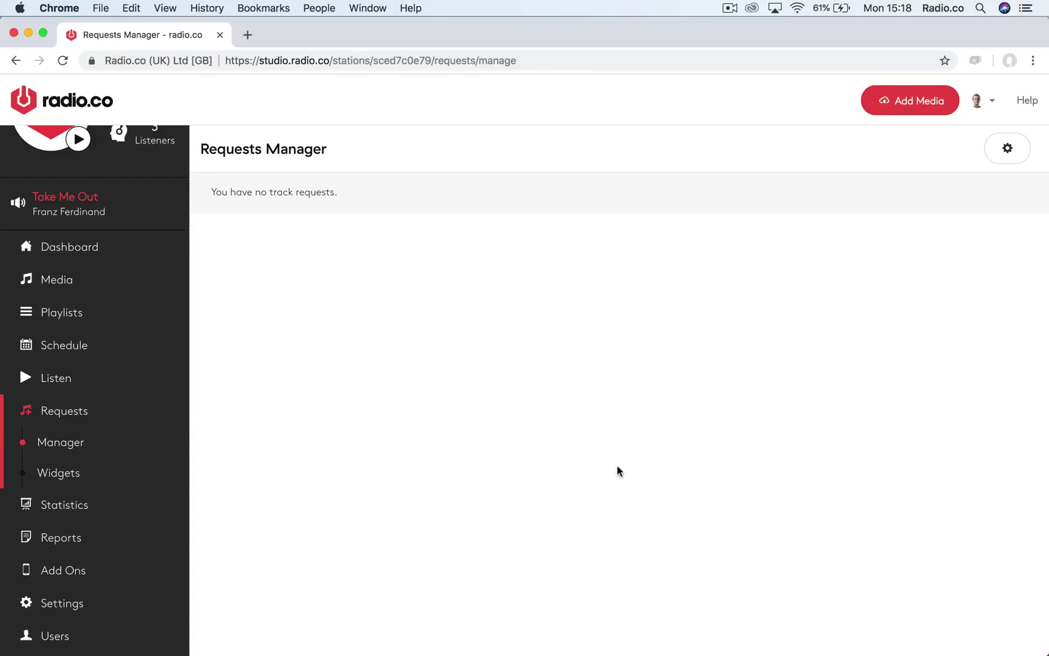
left_click(85, 514)
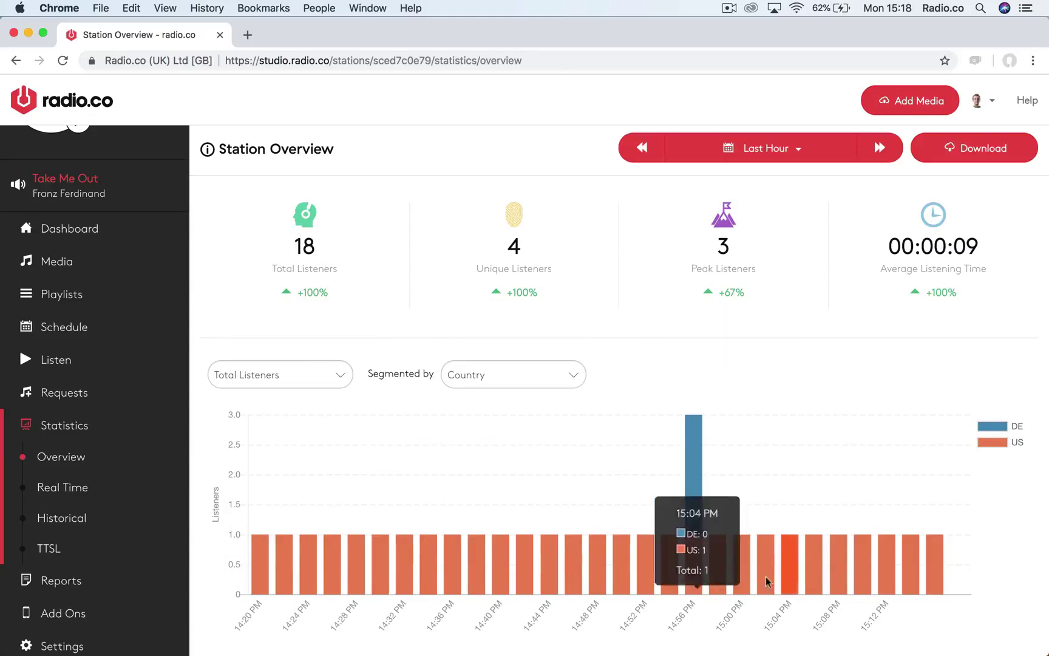
mouse_move(528, 224)
mouse_move(358, 244)
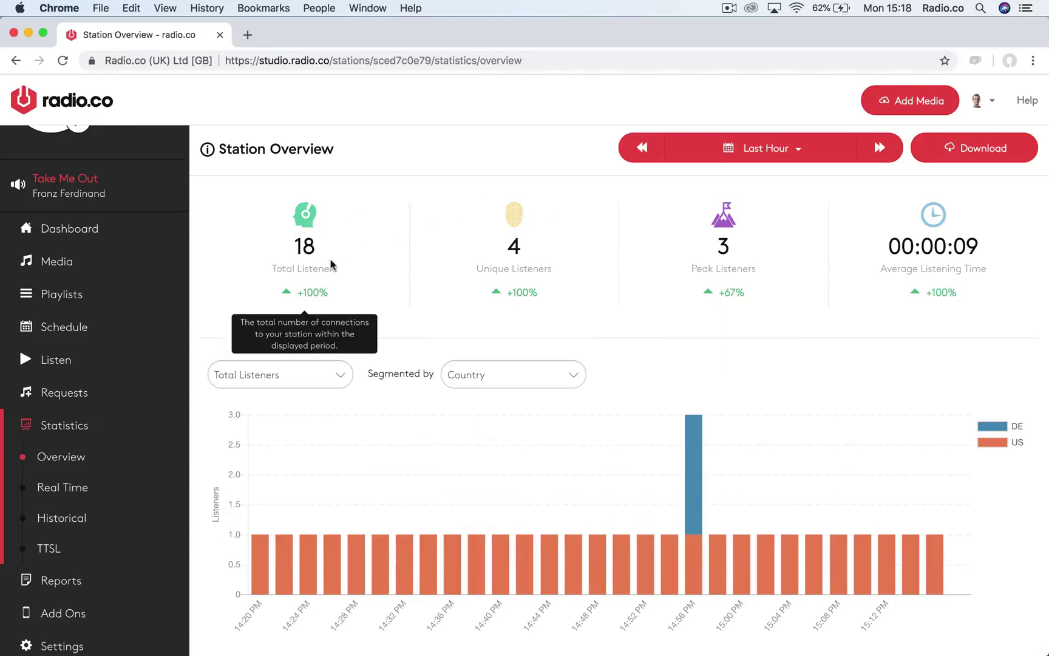
mouse_move(529, 266)
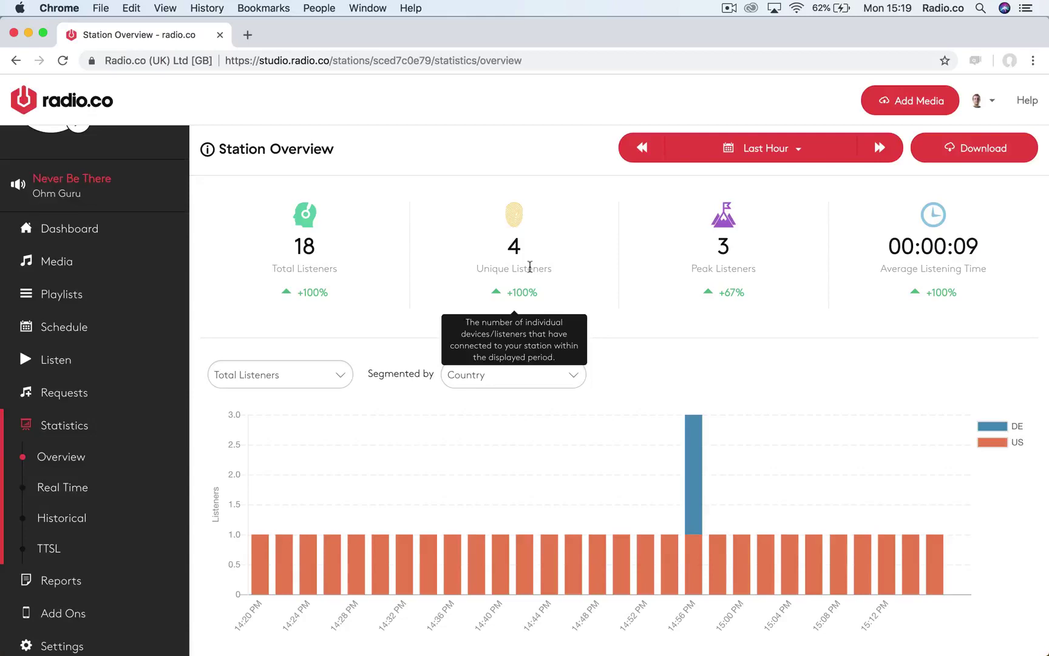
mouse_move(339, 267)
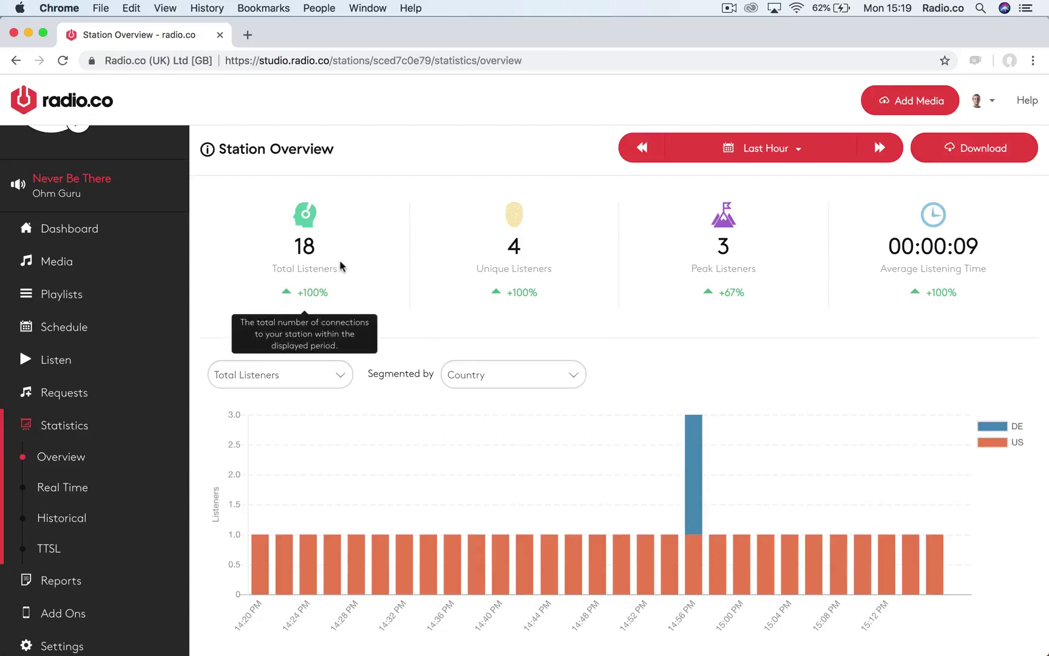
mouse_move(696, 217)
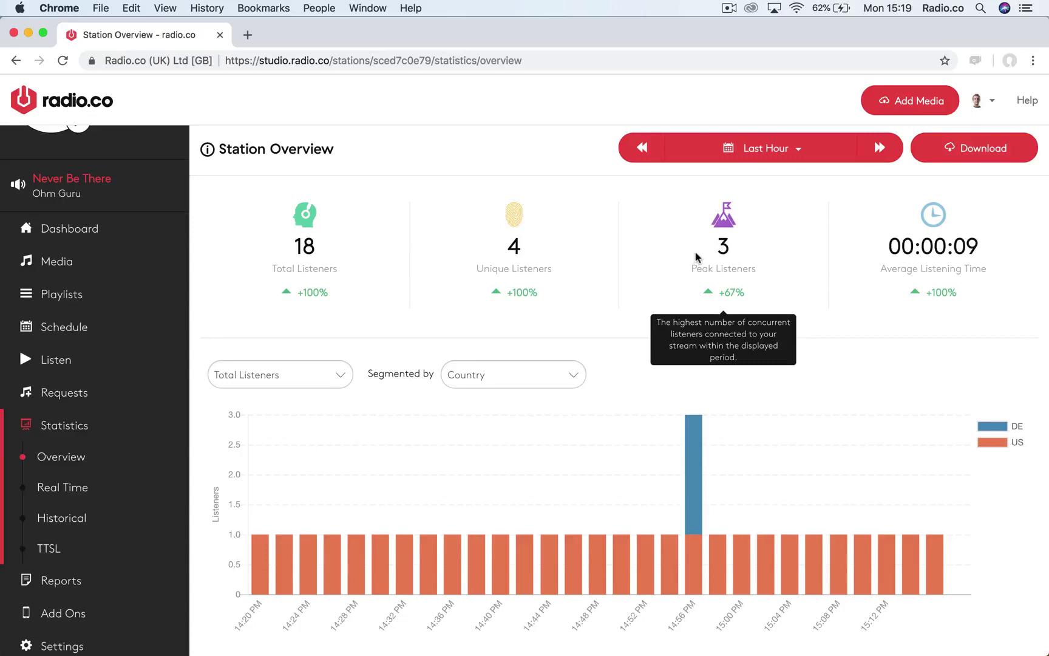
Step: Examine the overview's listener chart, top countries, clients and platforms, and the available reporting periods
scroll(888, 291, "down", 5)
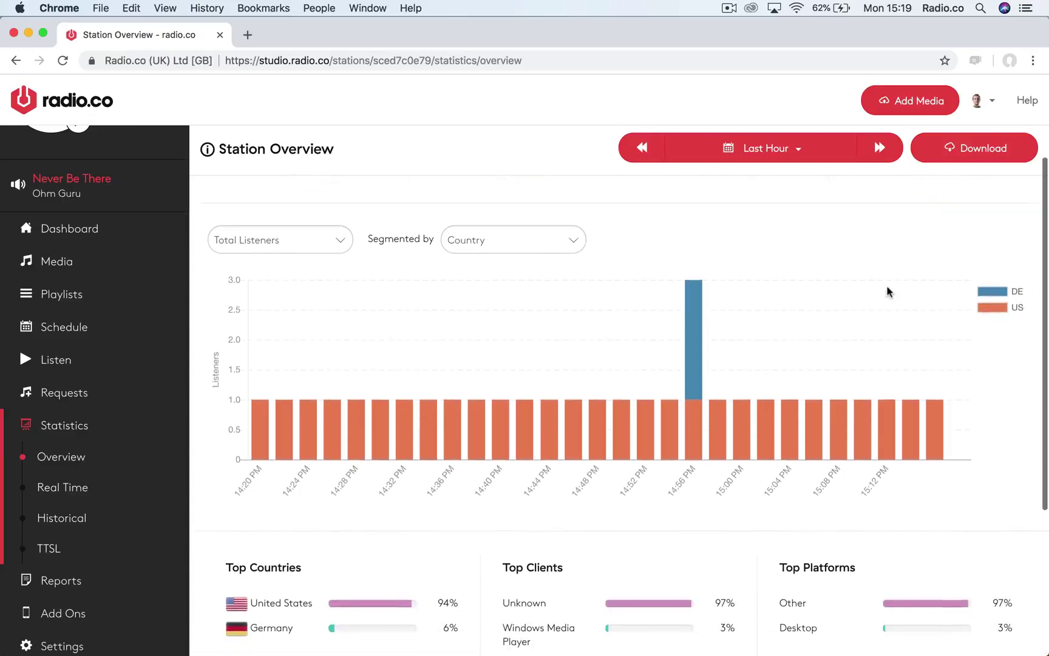
scroll(888, 291, "down", 3)
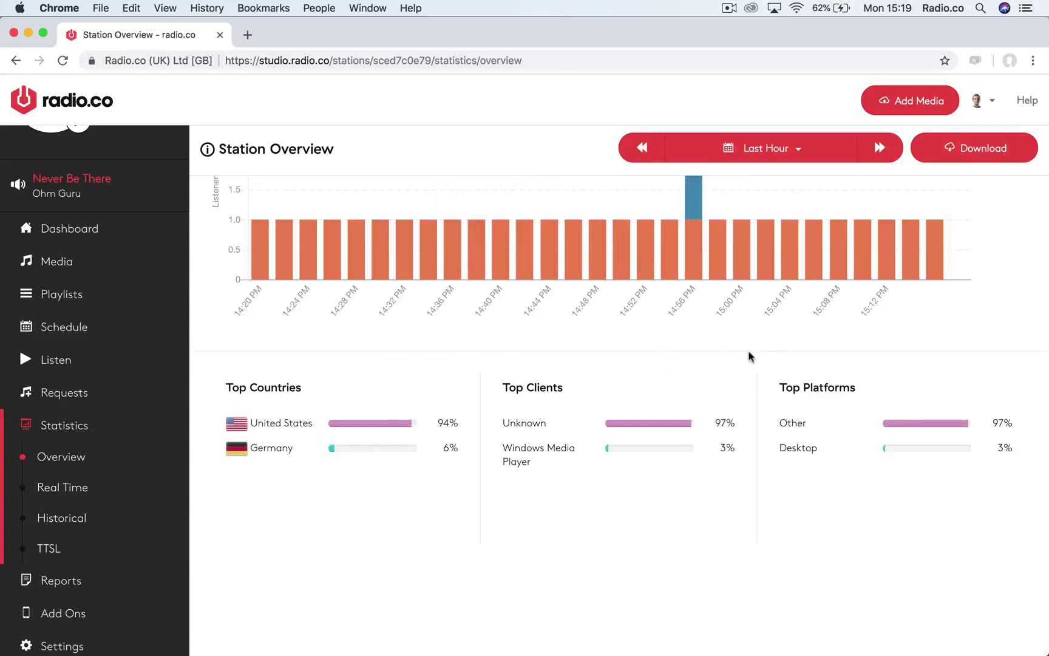
scroll(769, 357, "up", 8)
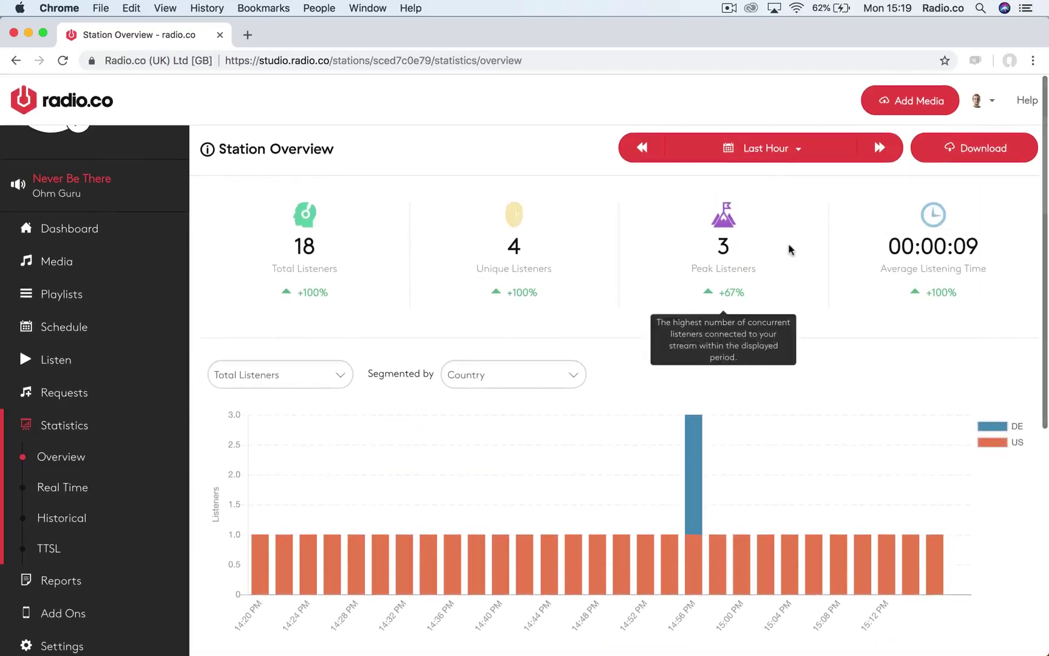
left_click(808, 157)
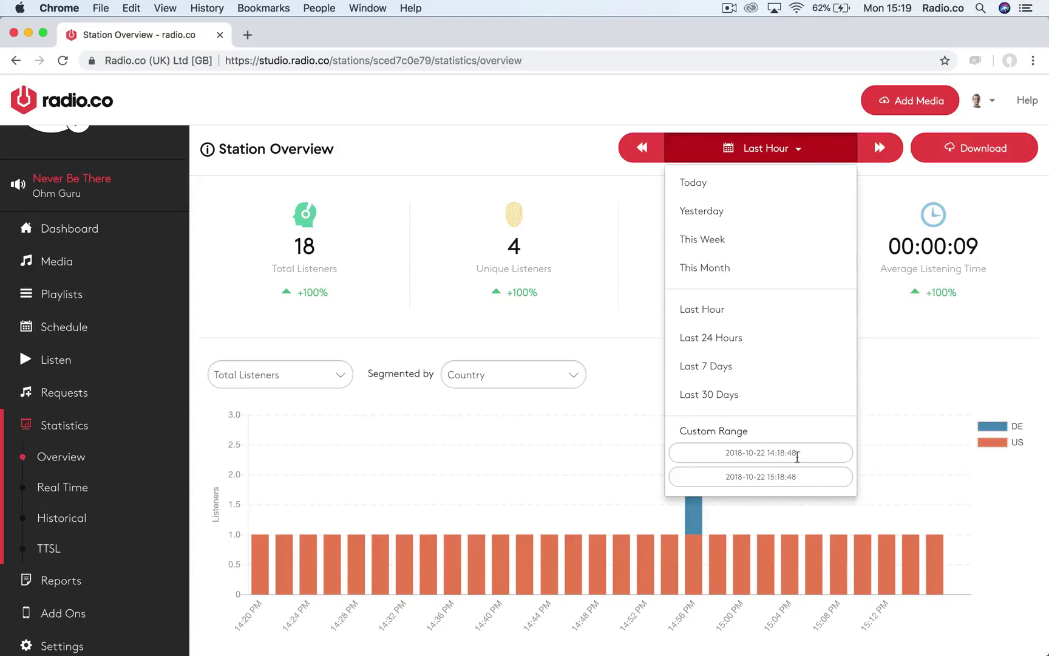
left_click(890, 292)
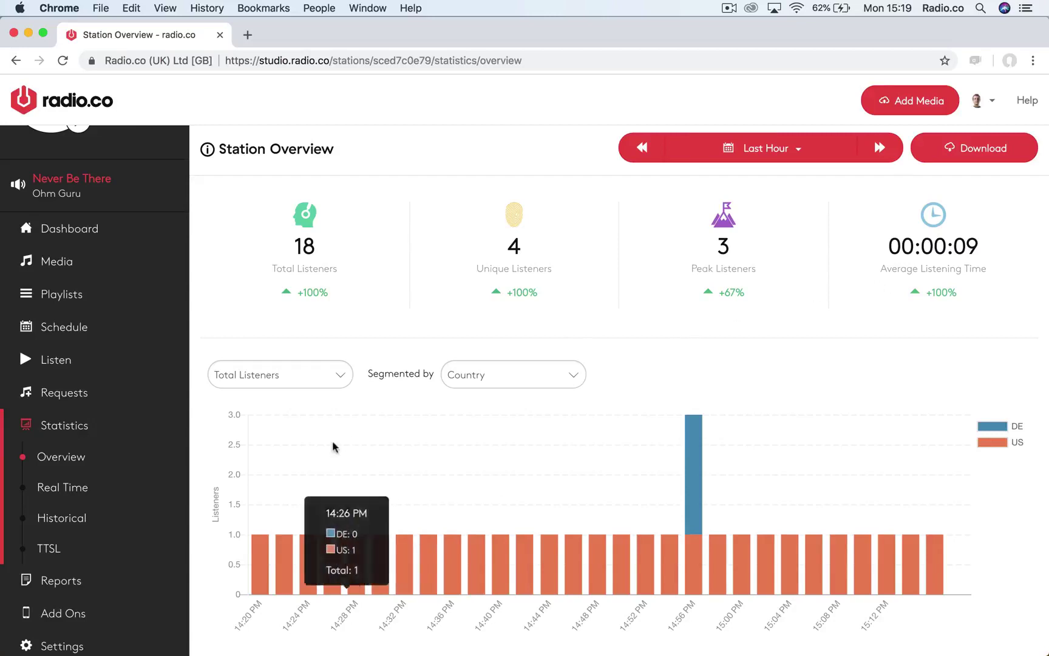
Step: Inspect the real-time statistics, including the listener map, the Germany marker and the table of connected devices
left_click(88, 495)
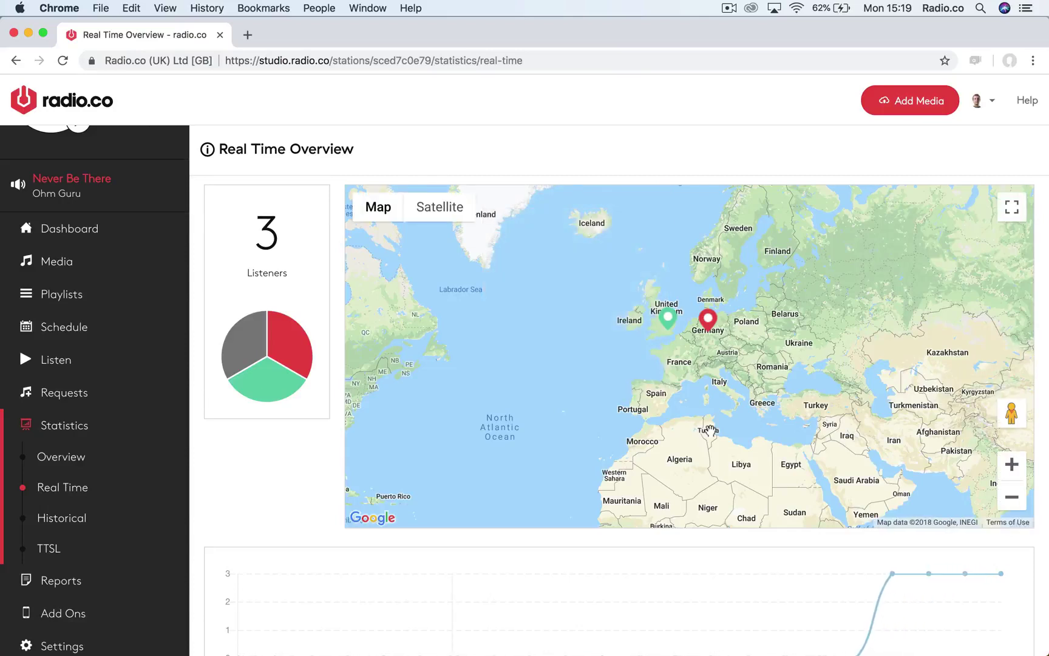
left_click(711, 331)
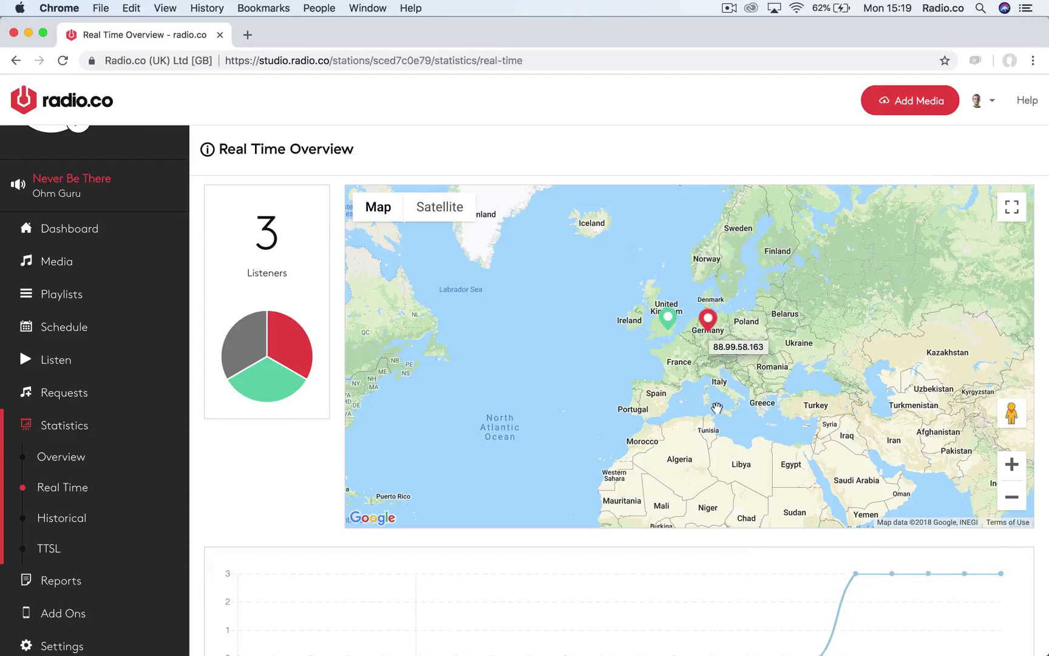
scroll(717, 408, "down", 4)
scroll(716, 413, "down", 1)
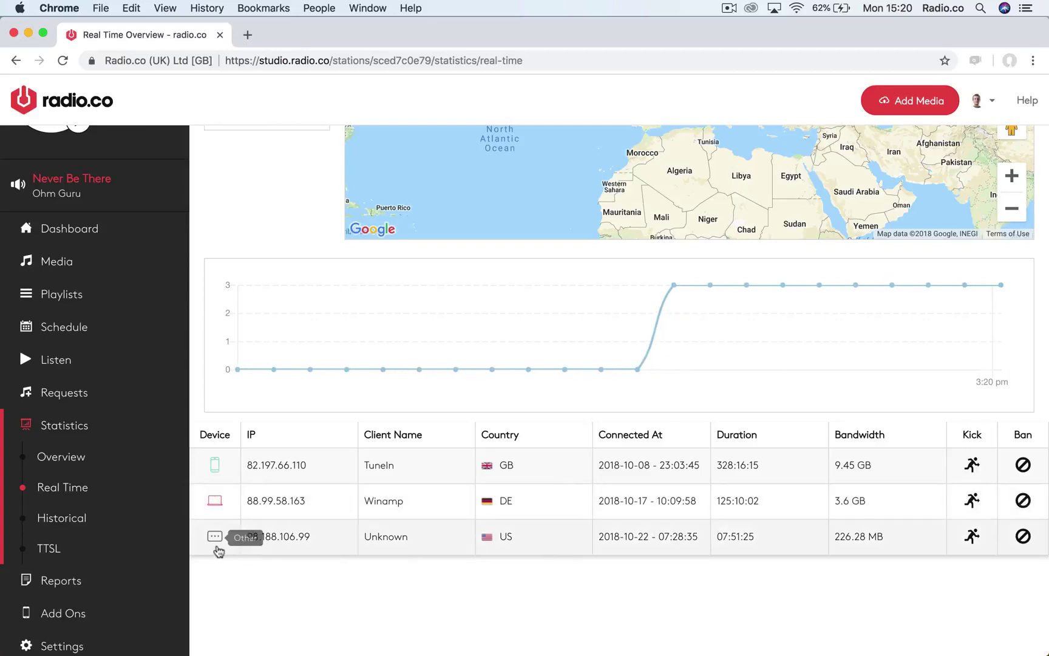
Step: Examine the historical charts for listeners, peak listeners and data usage, and check the selectable date ranges
left_click(105, 523)
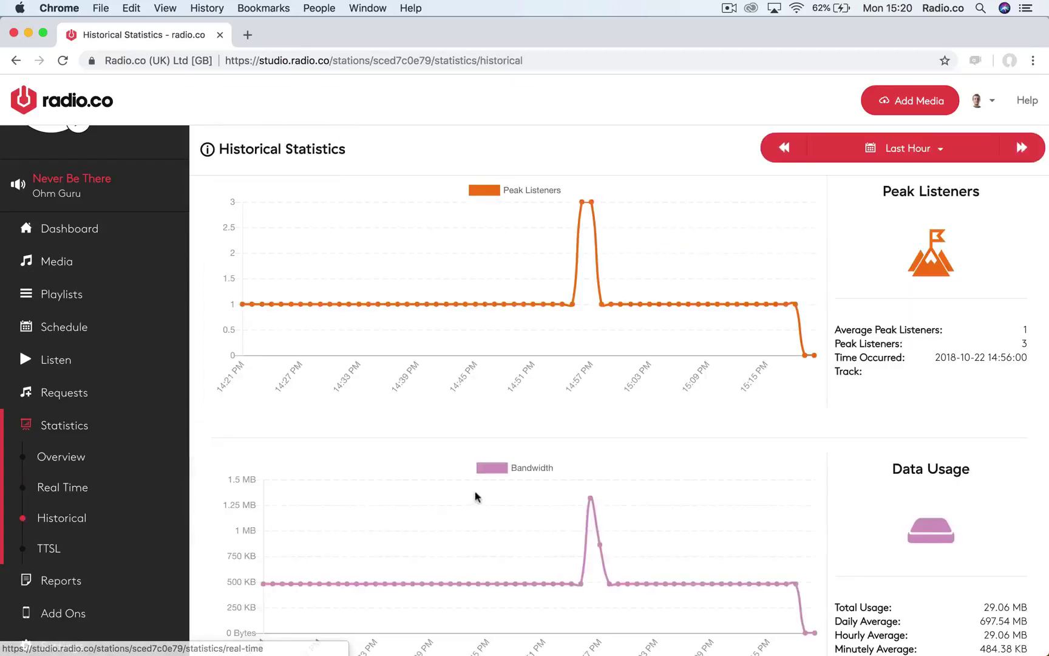
scroll(639, 412, "down", 5)
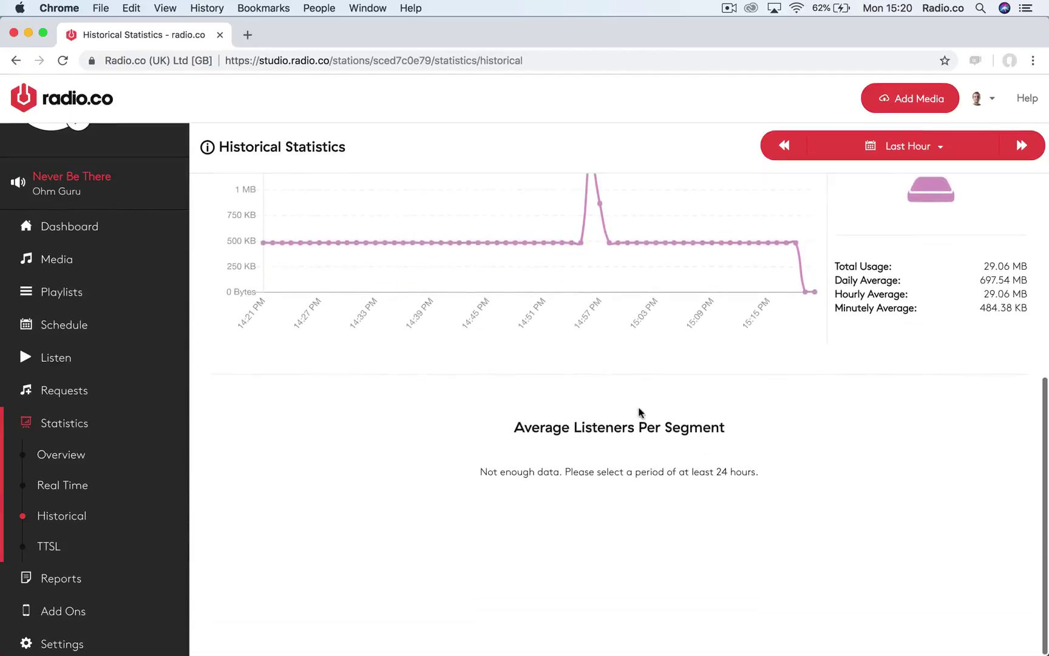
scroll(639, 412, "up", 10)
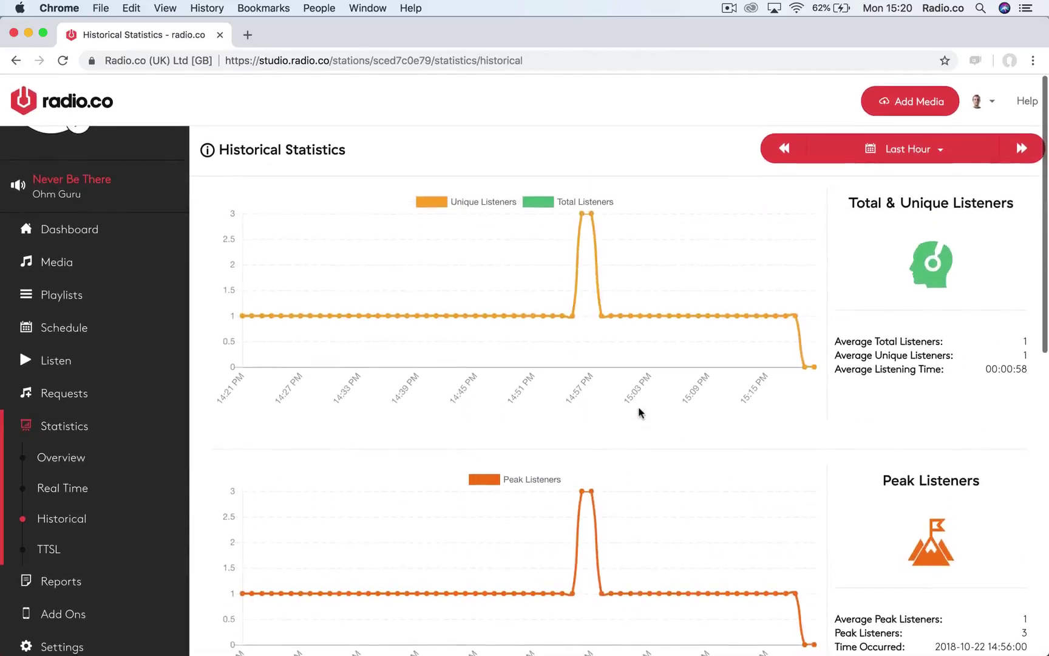
left_click(901, 149)
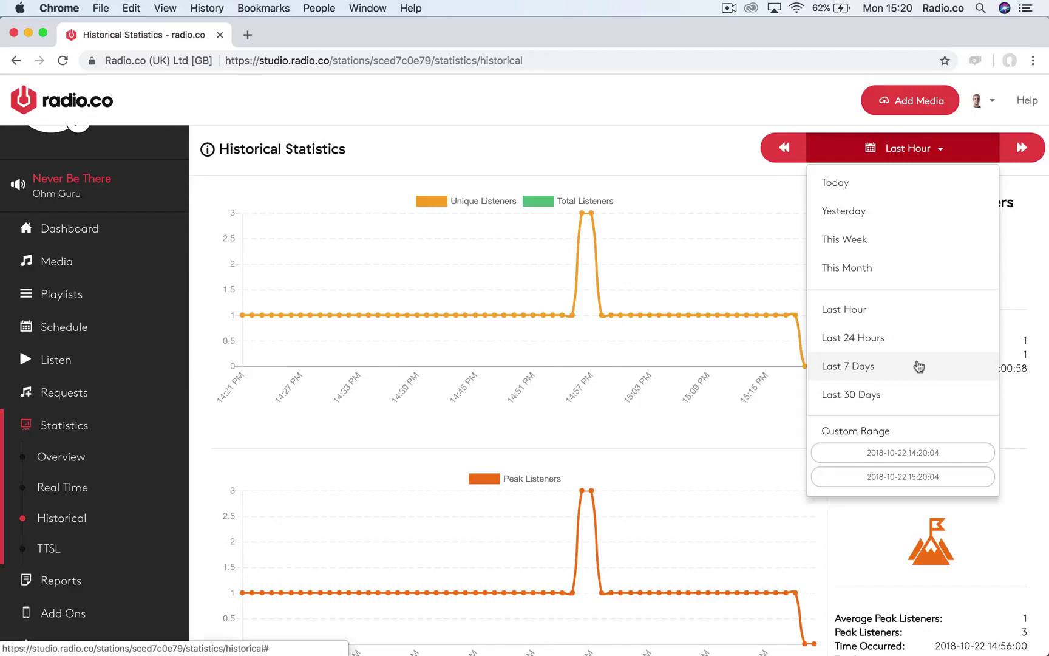
left_click(678, 152)
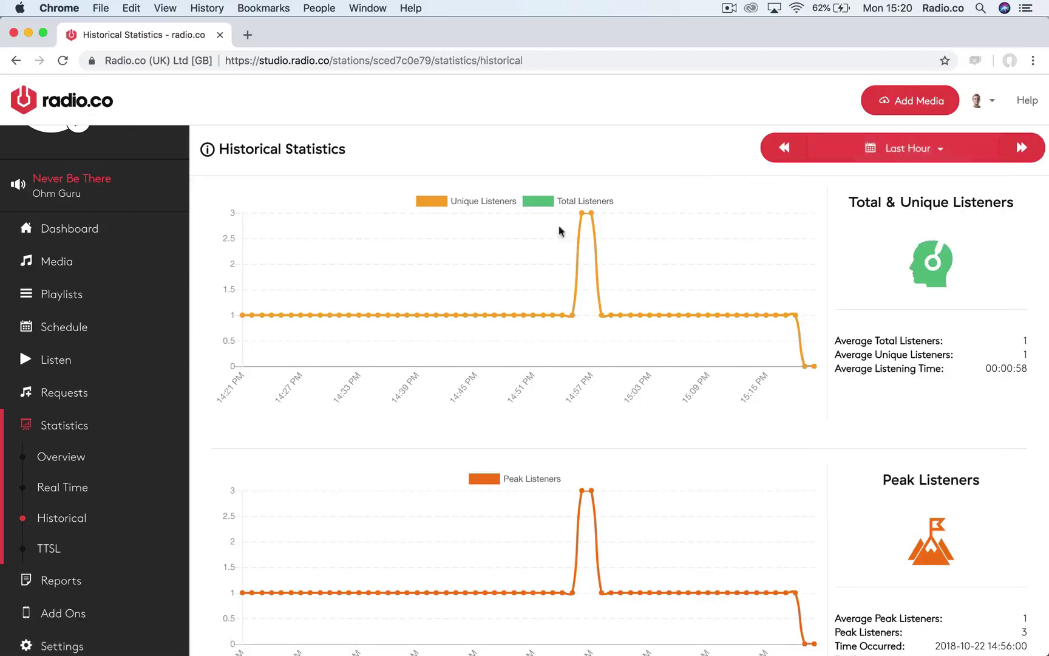
Step: View the TTSL statistics for total time spent listening and check the selectable date ranges
left_click(93, 554)
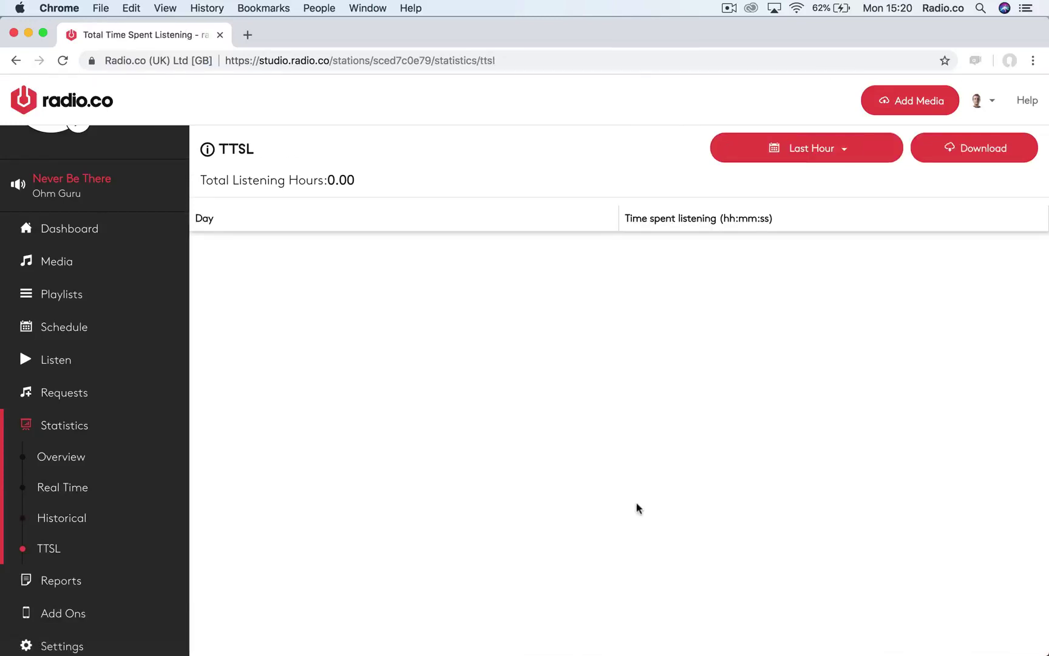
left_click(818, 159)
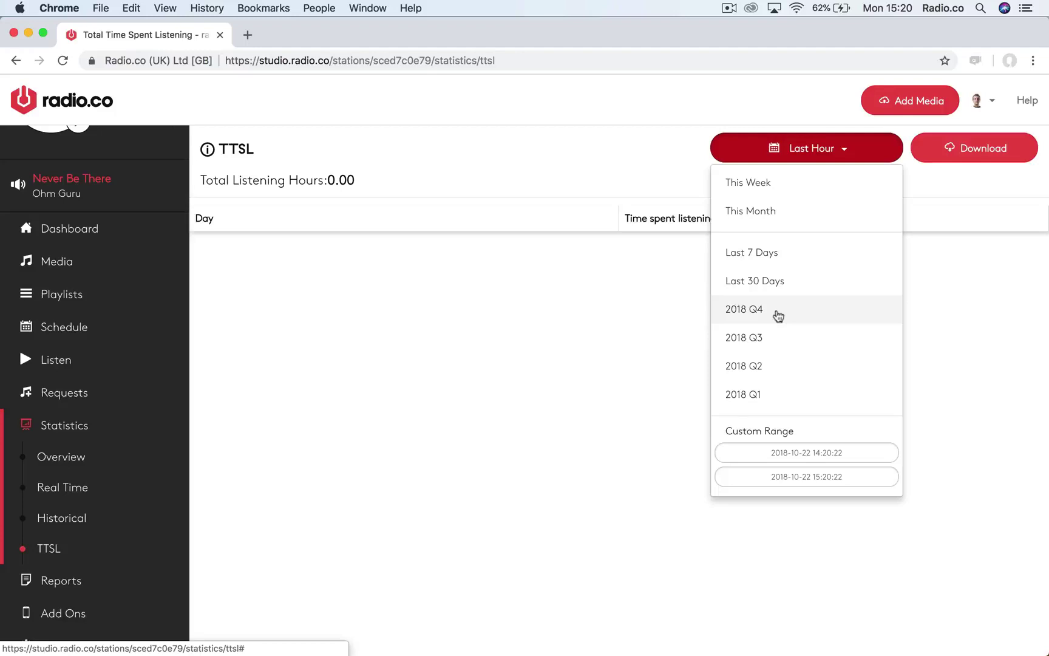
left_click(964, 282)
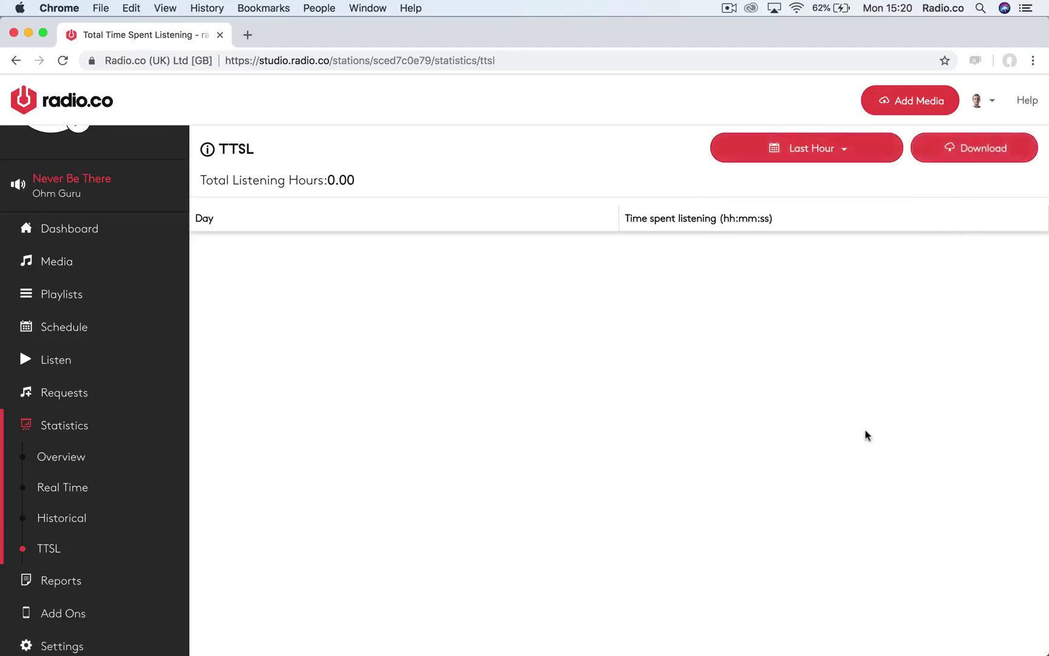
Step: Review the available add-ons, covering the iPhone App, Android App and Website Builder offers
scroll(176, 580, "down", 2)
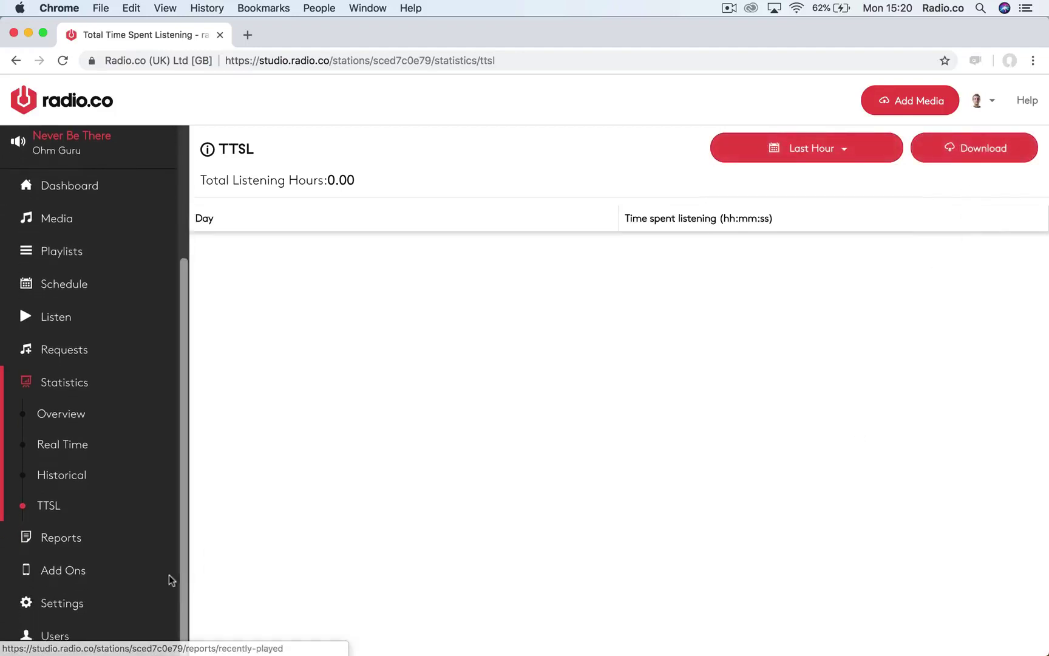
left_click(98, 580)
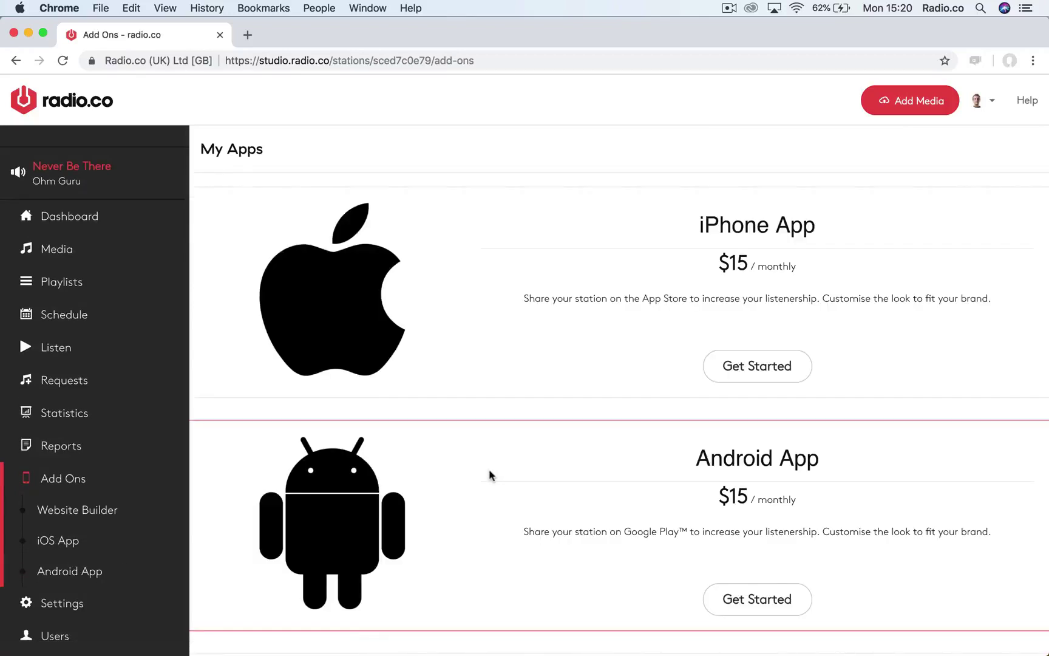
scroll(491, 475, "down", 2)
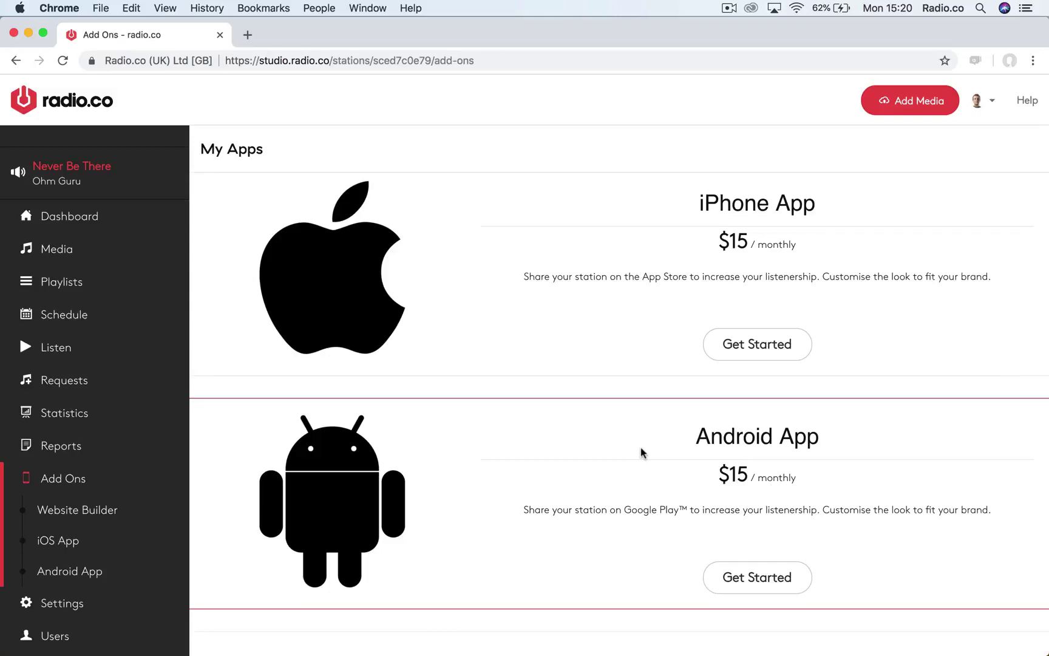
scroll(643, 453, "down", 4)
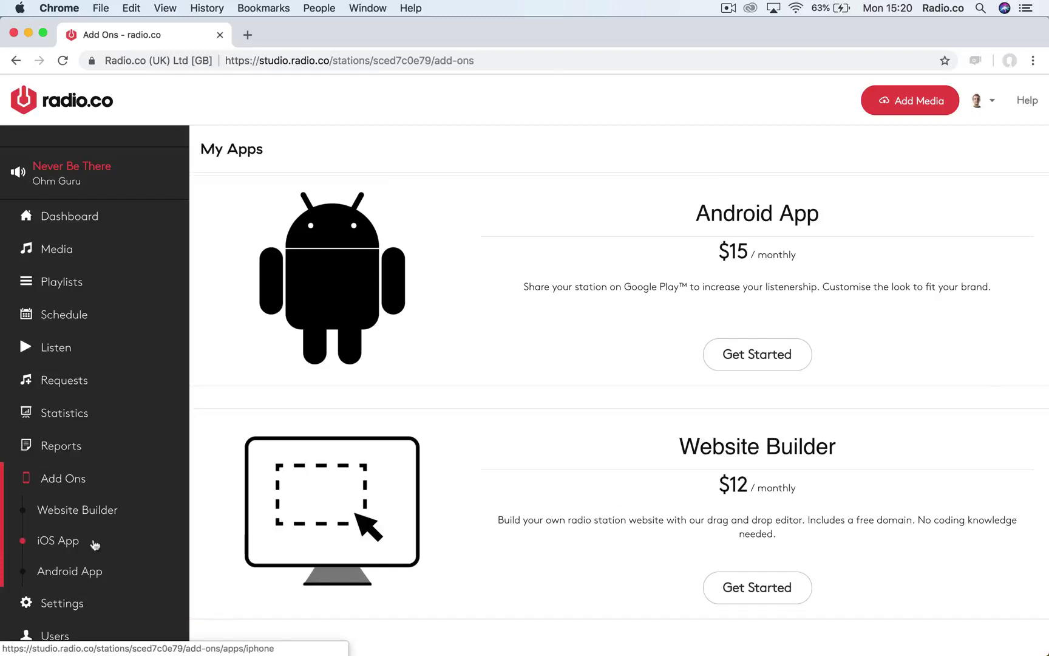
Step: Examine the iPhone App Builder's Look & Feel options, including the text color picker, background, station logo and album artwork
left_click(94, 544)
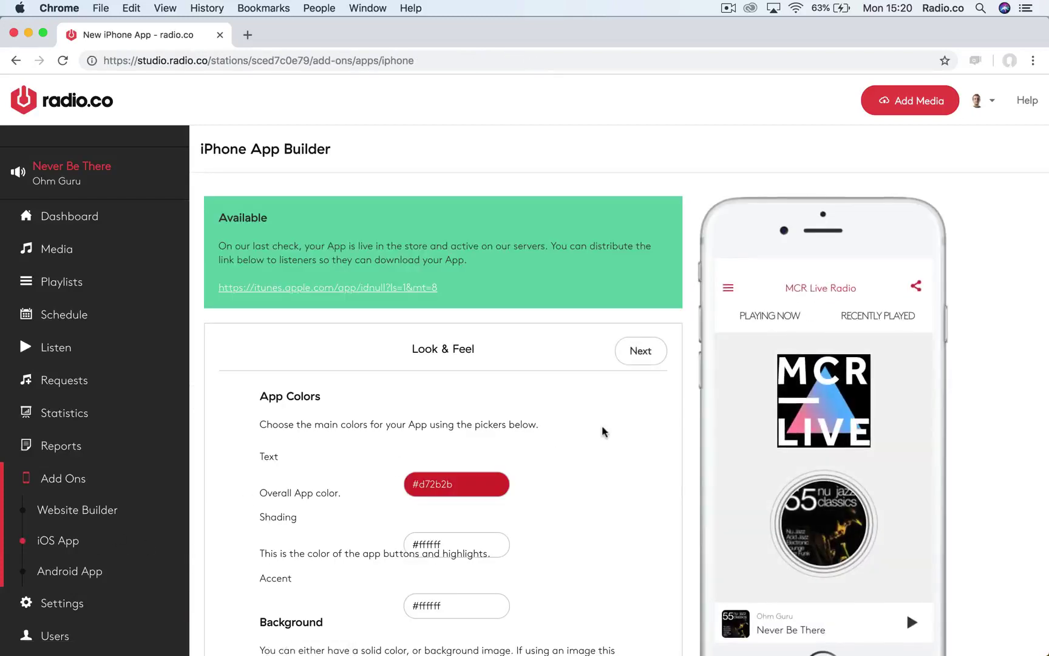
scroll(603, 431, "down", 10)
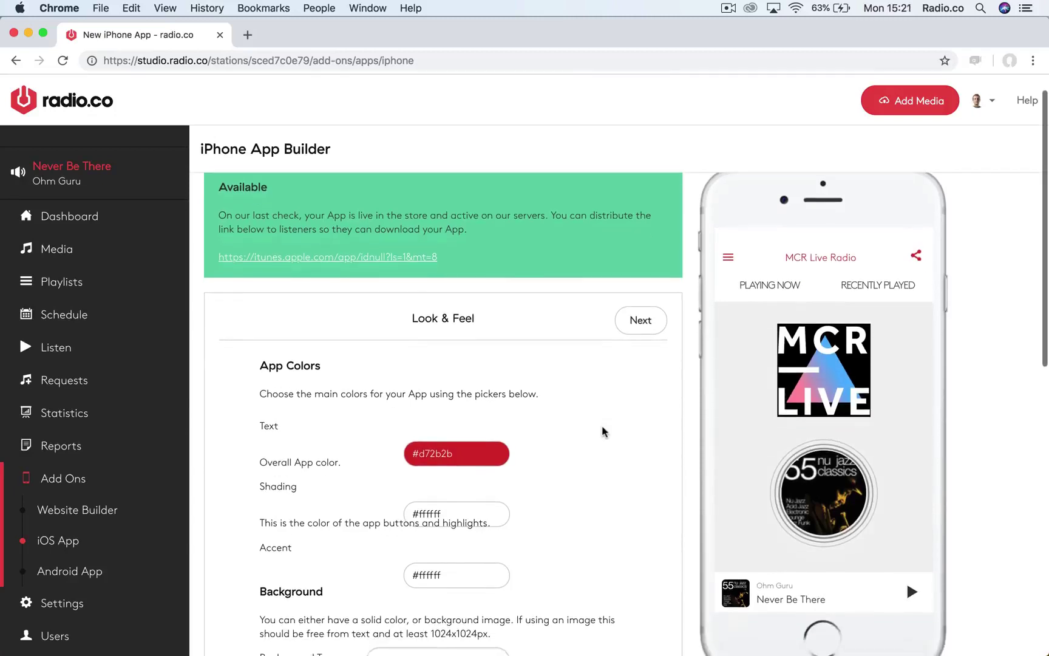
scroll(603, 431, "up", 10)
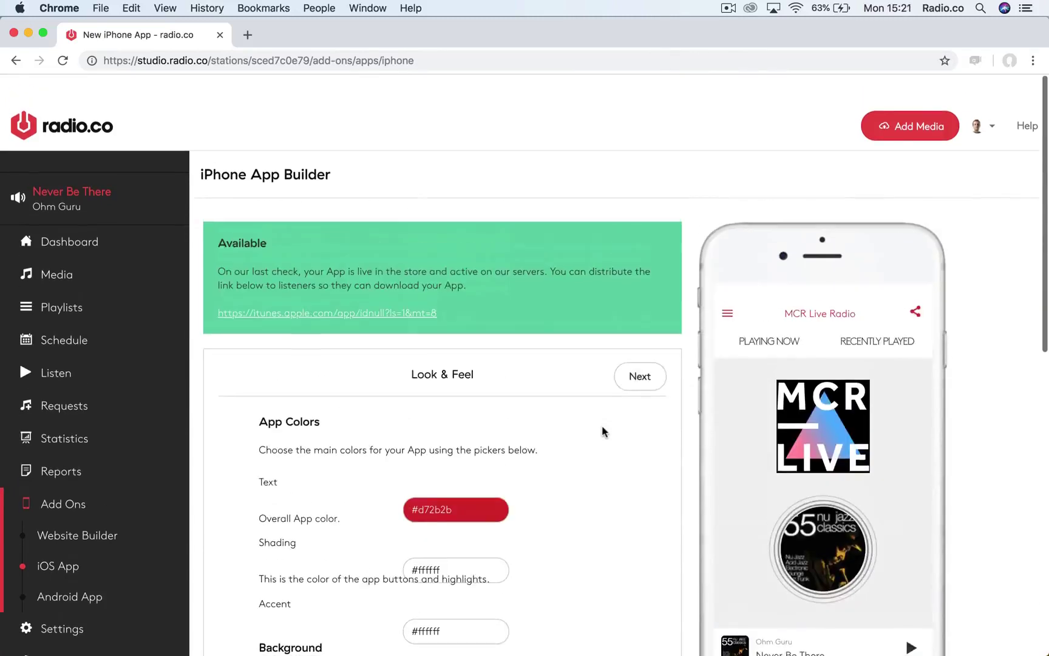
scroll(603, 431, "down", 3)
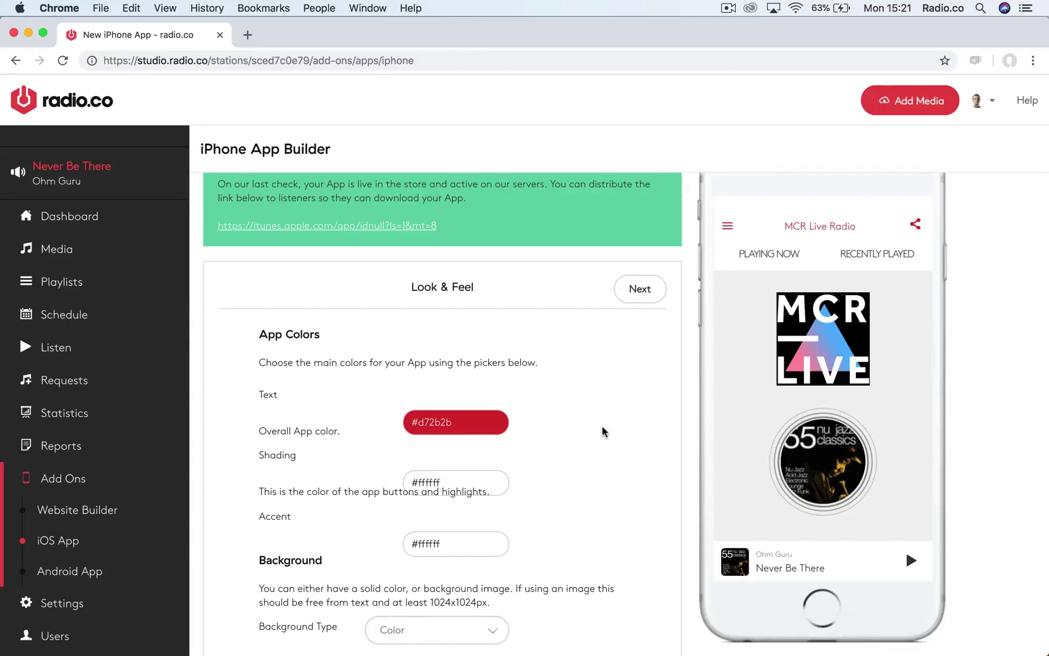
scroll(603, 431, "down", 2)
left_click(459, 367)
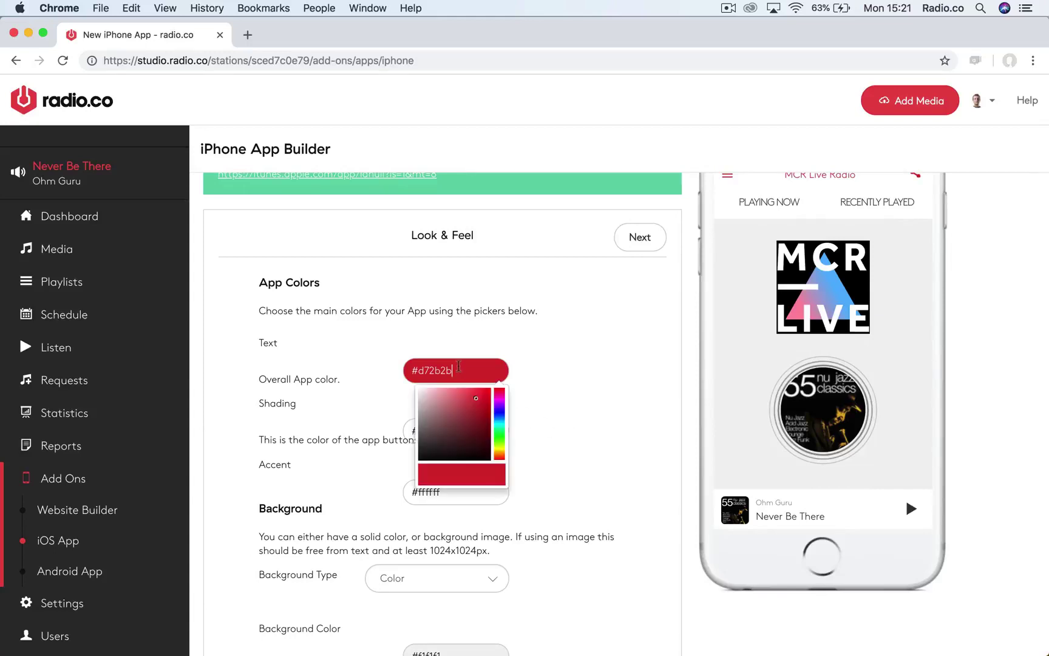
left_click(597, 386)
scroll(597, 386, "down", 5)
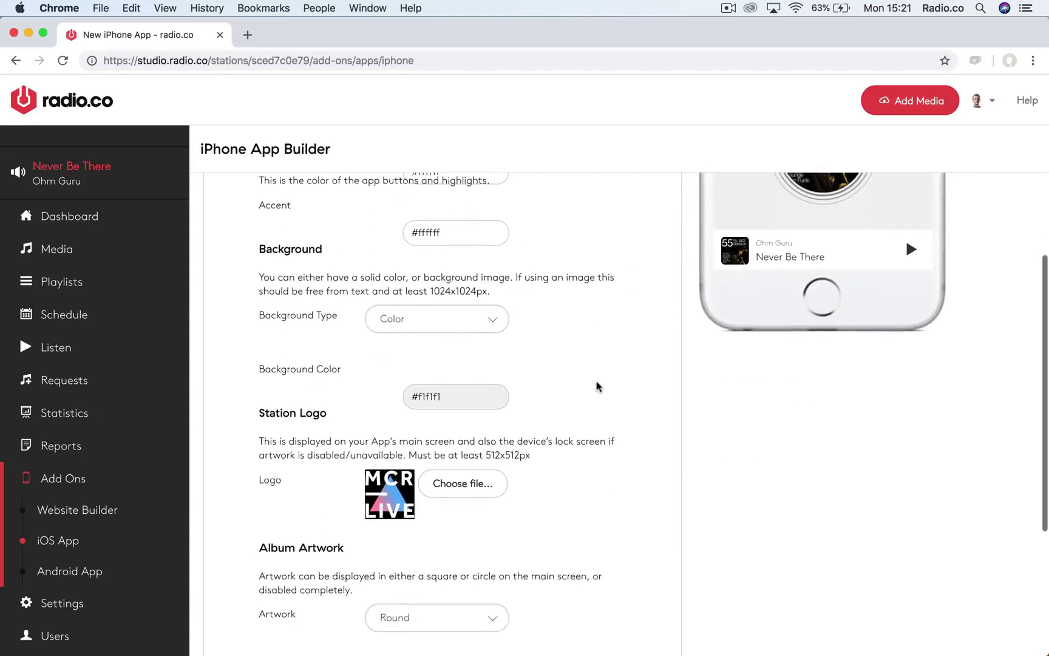
scroll(583, 393, "up", 5)
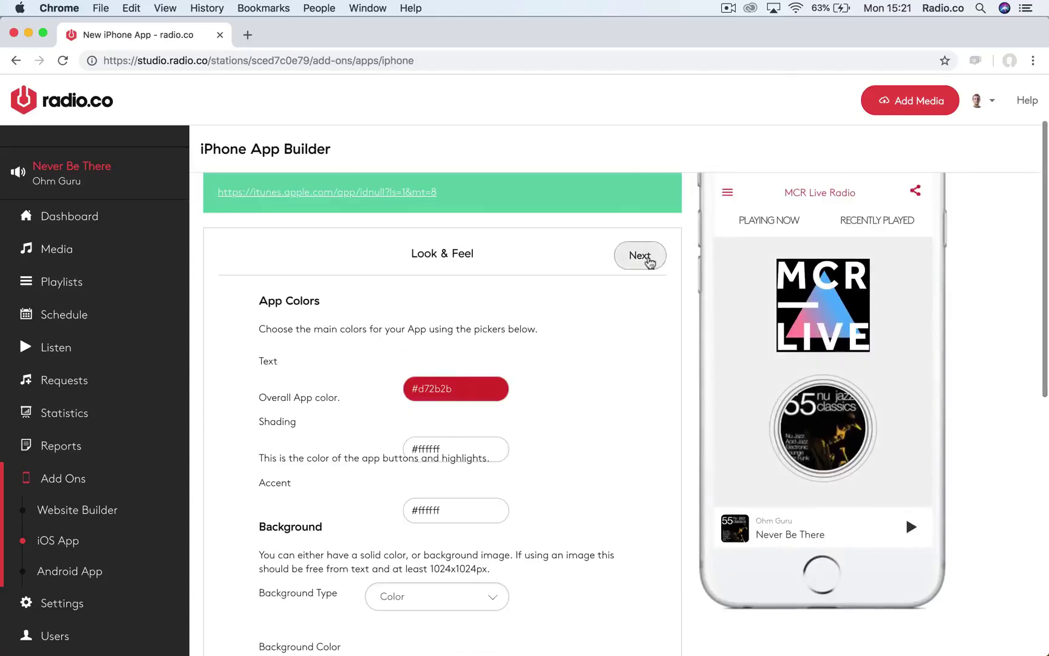
Step: Advance through the iPhone App Builder to inspect the Settings & Sharing options and the Social Links
left_click(640, 256)
scroll(626, 374, "down", 1)
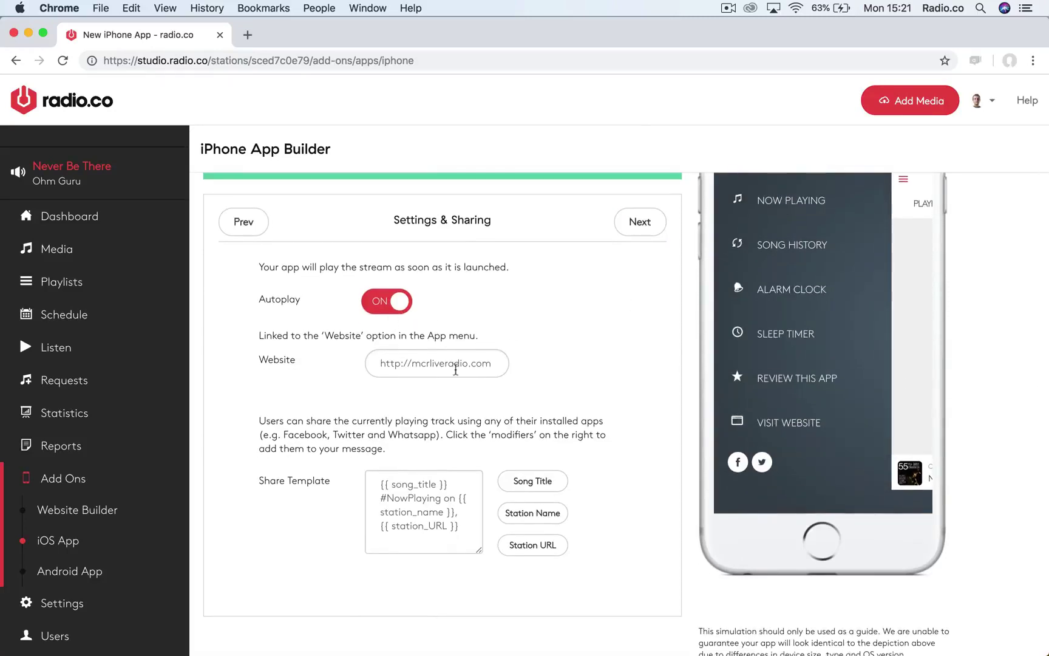
left_click(639, 227)
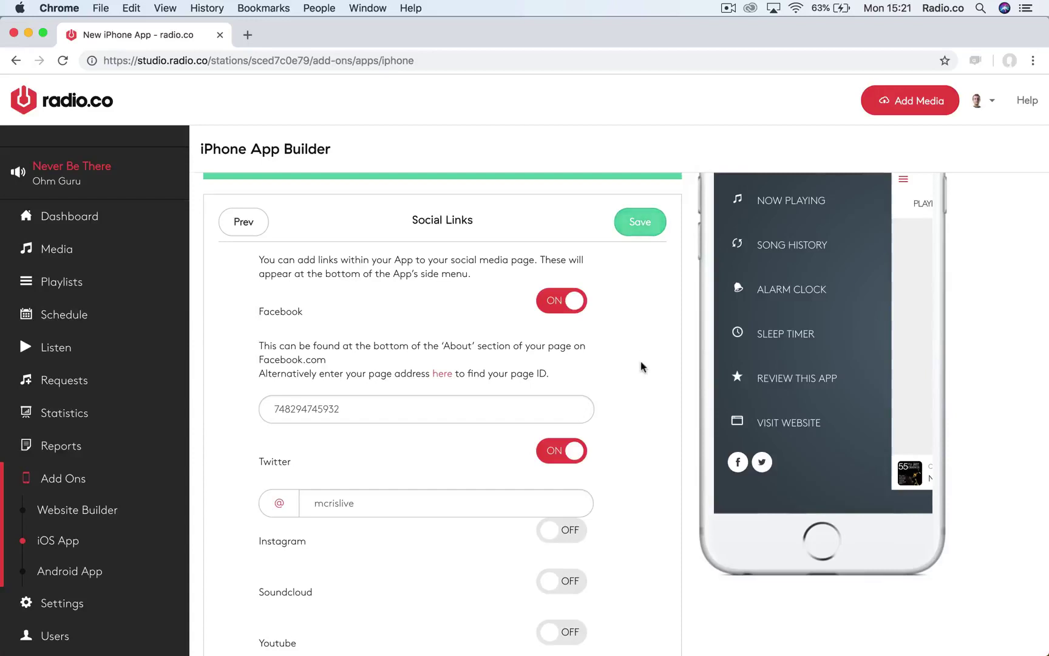
scroll(642, 365, "down", 4)
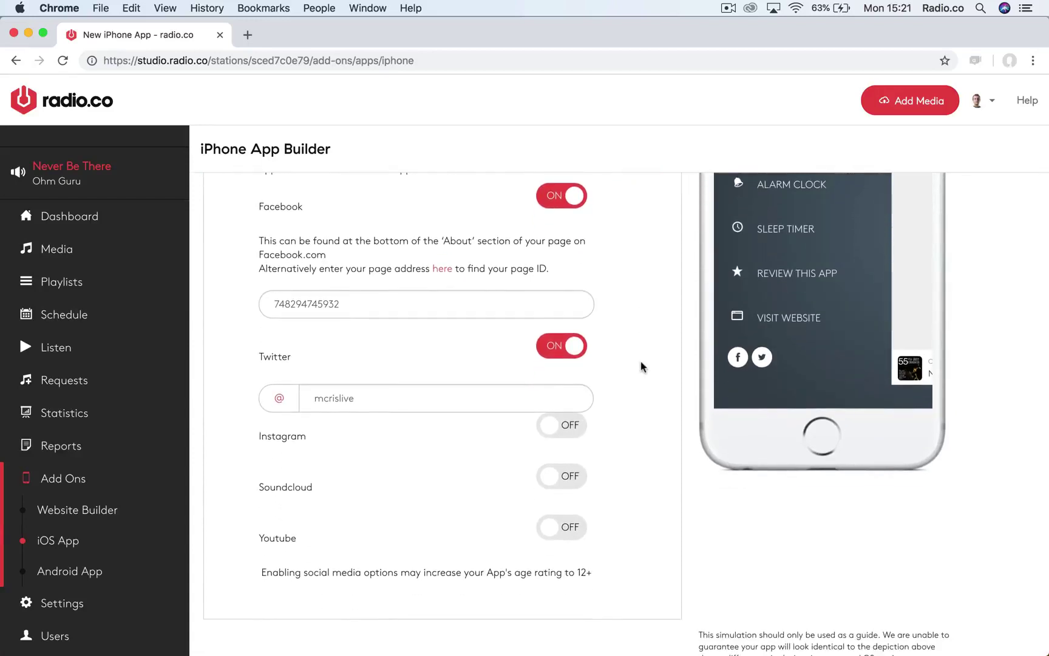
scroll(642, 366, "up", 5)
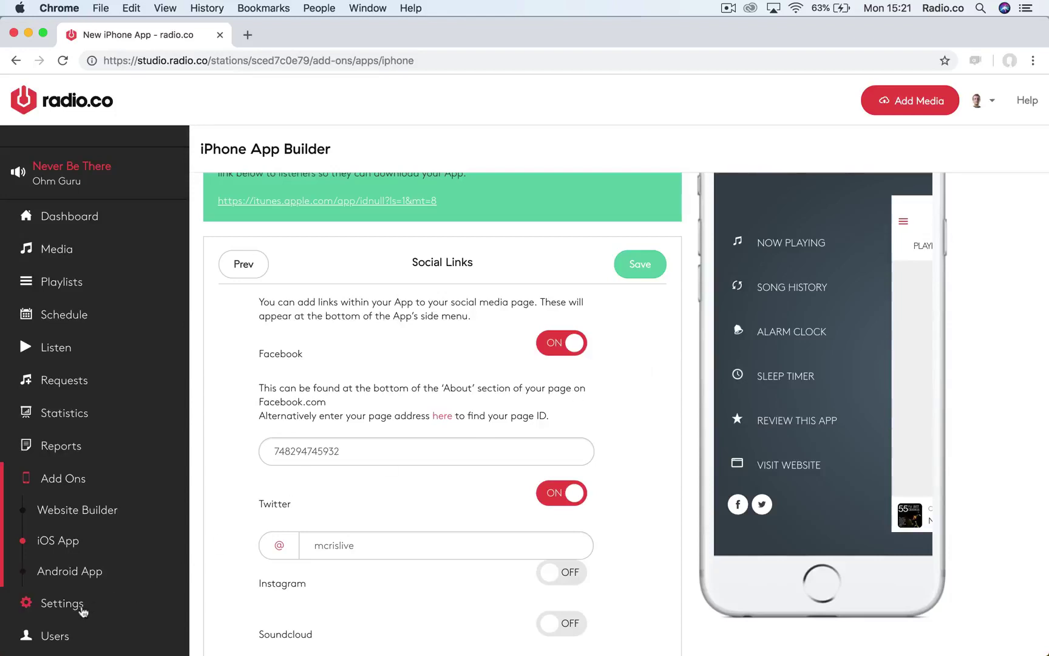
Step: Review the station's identity and About details in the profile settings, then view the default crossfade in the broadcast settings
left_click(84, 607)
scroll(689, 395, "up", 3)
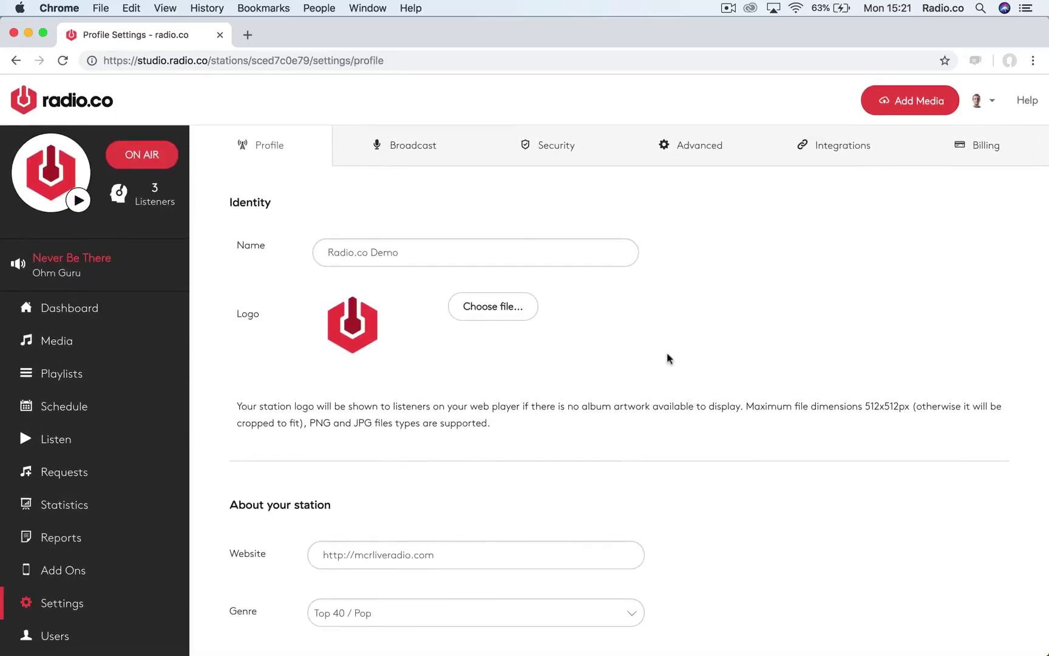
scroll(768, 473, "down", 4)
scroll(768, 472, "down", 3)
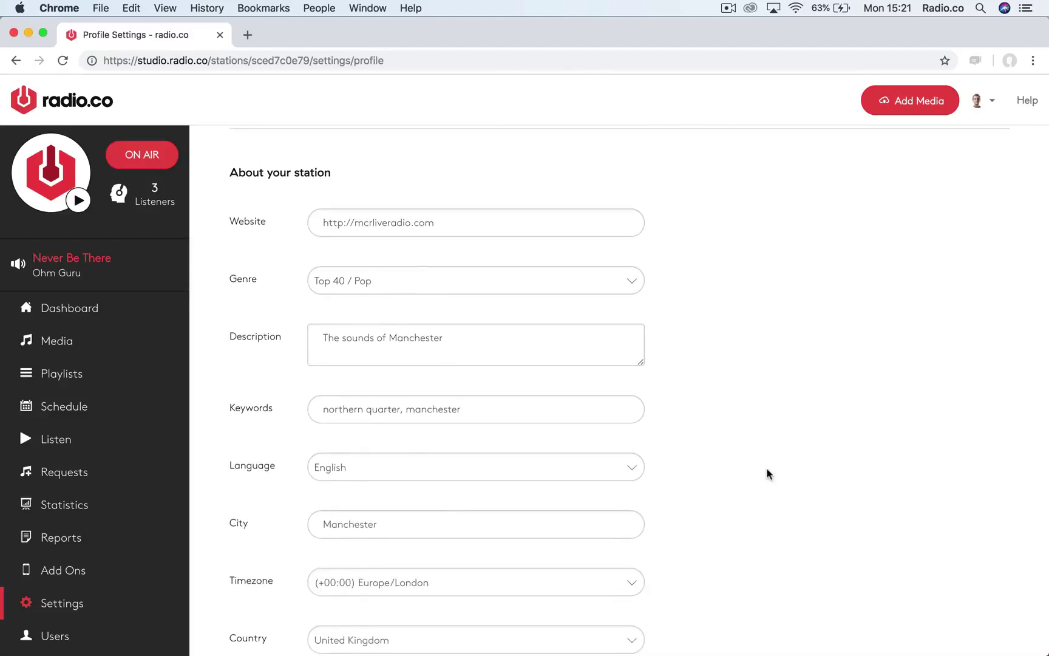
scroll(766, 473, "up", 7)
left_click(426, 166)
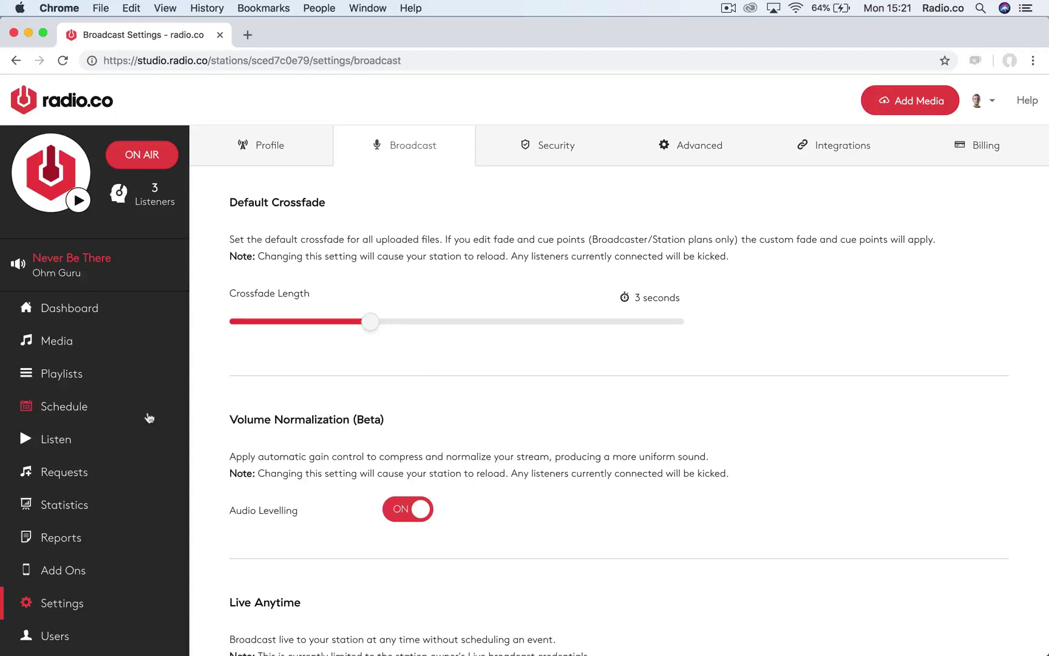
Step: Open the track Redemption Song in the Track Editor and examine its cue points, fade durations and waveform
left_click(96, 353)
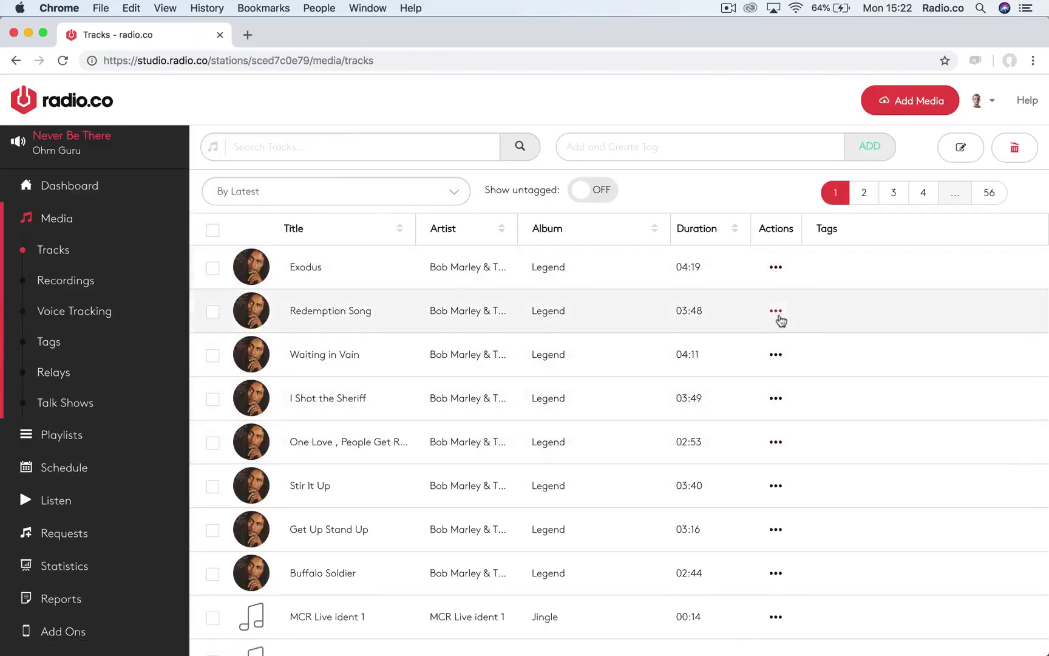
left_click(776, 313)
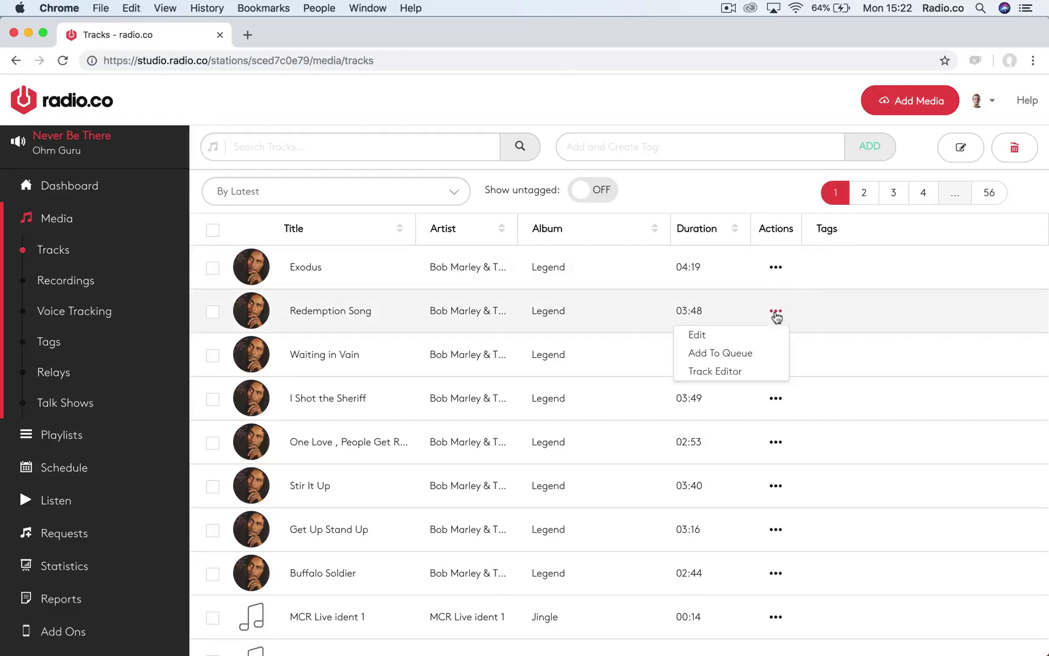
left_click(734, 375)
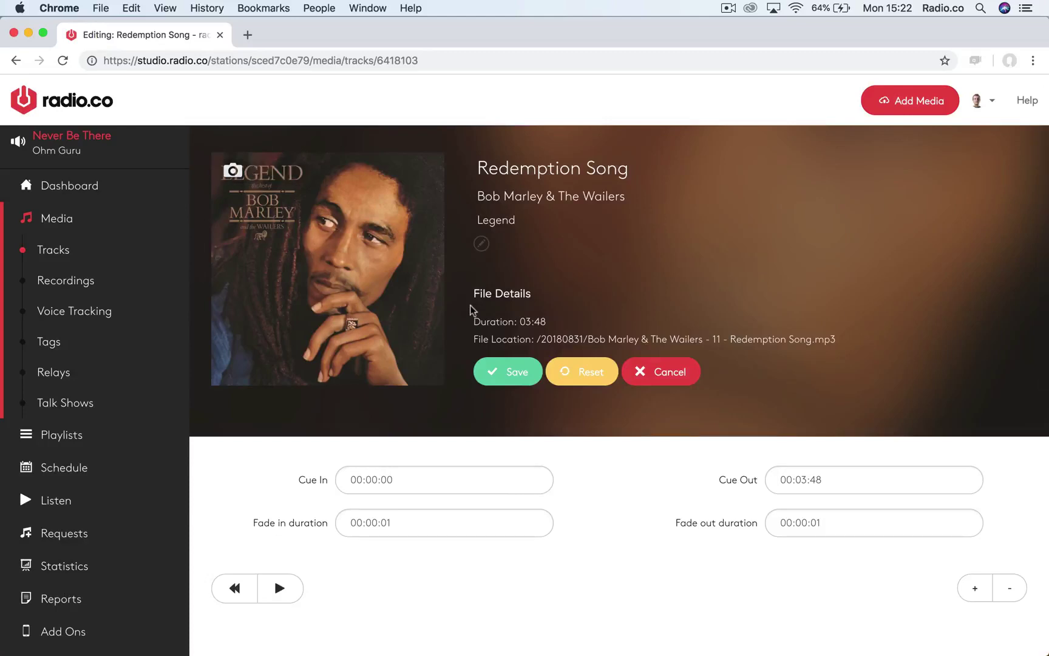
scroll(563, 407, "down", 5)
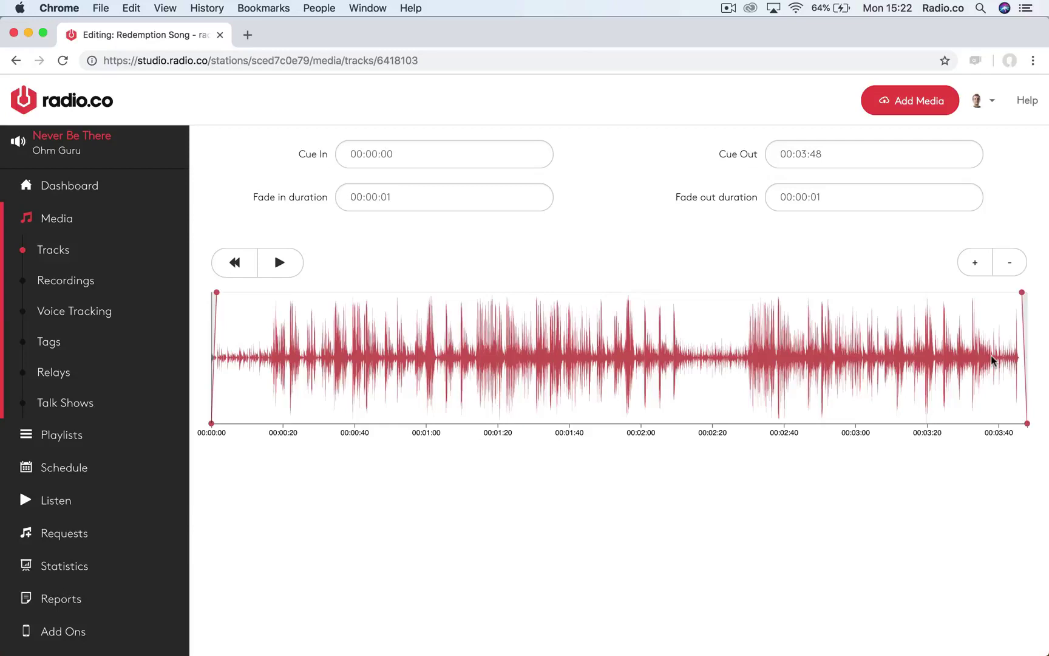
Step: Return to the broadcast settings and examine the crossfade, Volume Normalization, Live Anytime and Audio Stream Quality options
scroll(106, 455, "down", 2)
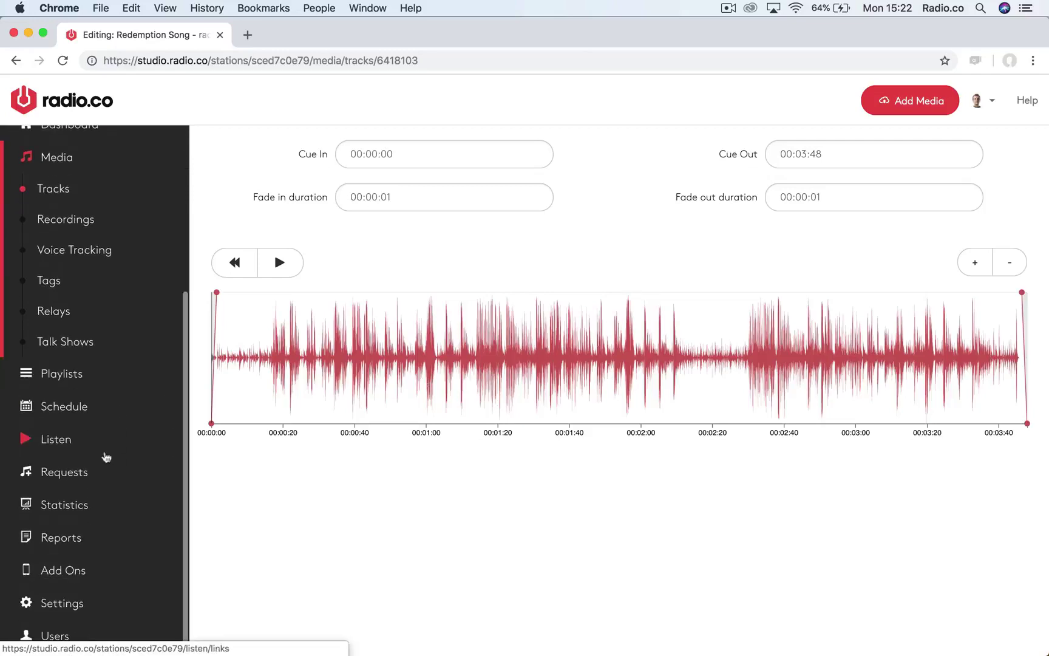
left_click(73, 605)
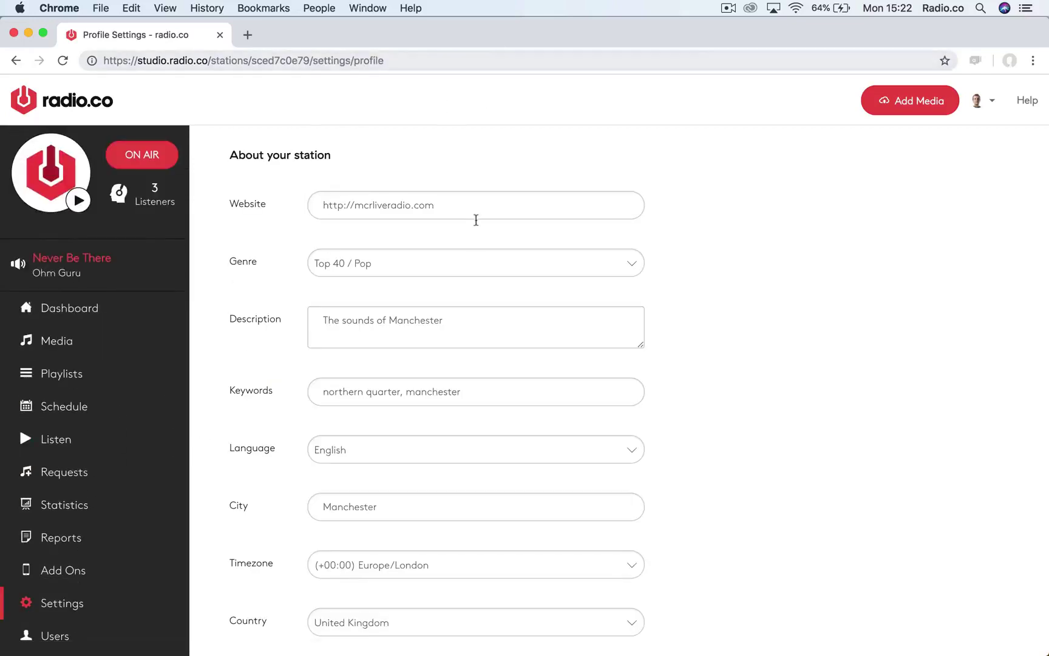
scroll(505, 342, "up", 1)
scroll(506, 341, "up", 5)
left_click(434, 157)
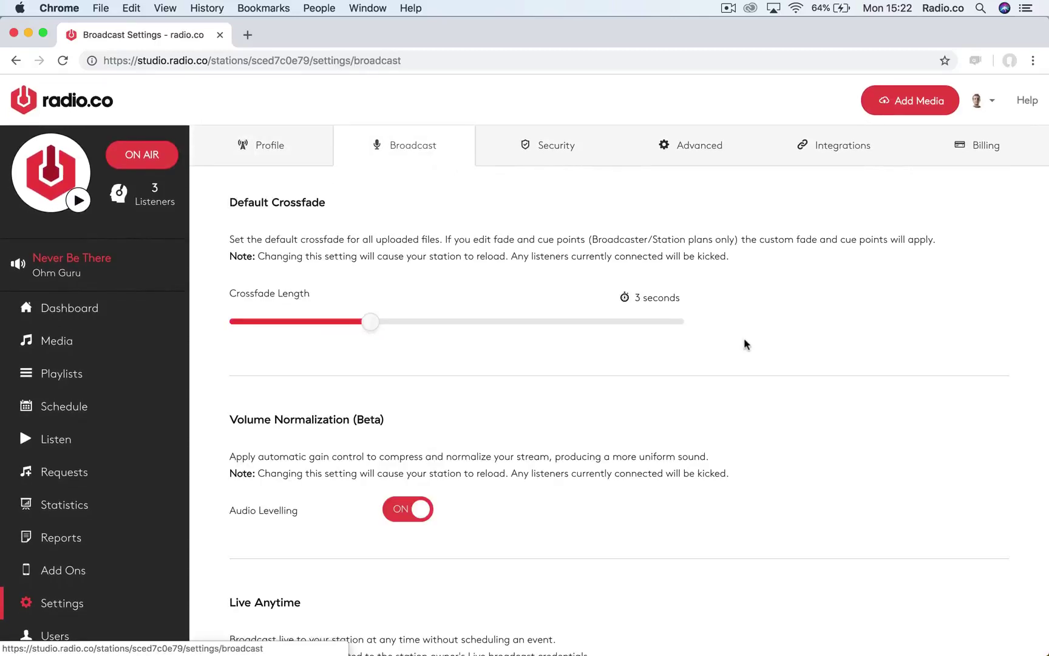
scroll(745, 344, "down", 2)
scroll(745, 345, "down", 1)
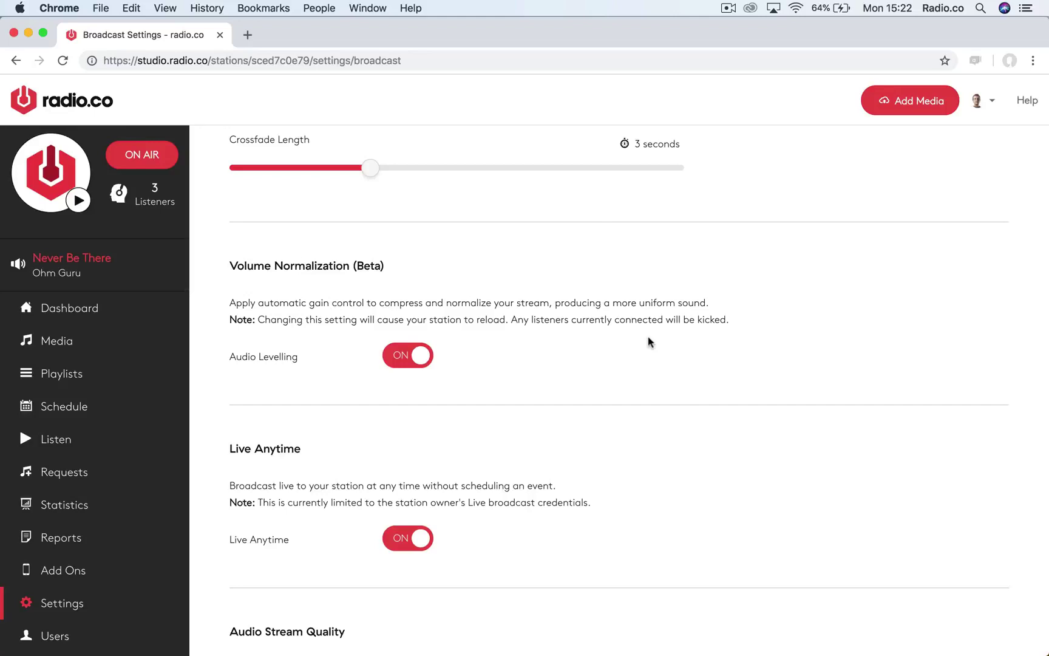
scroll(648, 338, "down", 2)
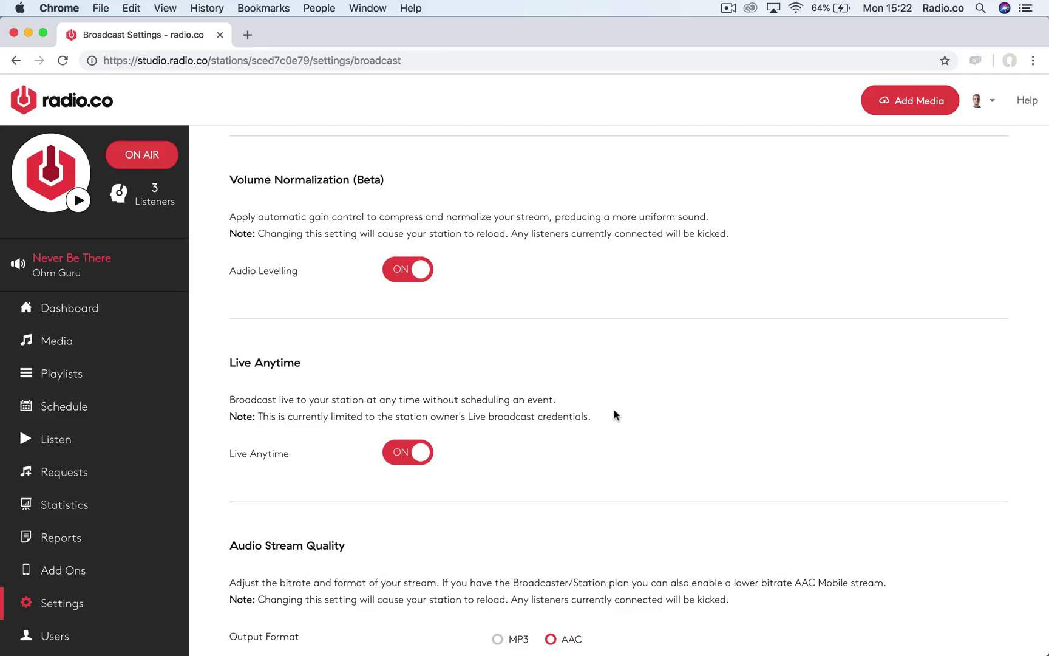
scroll(614, 415, "down", 5)
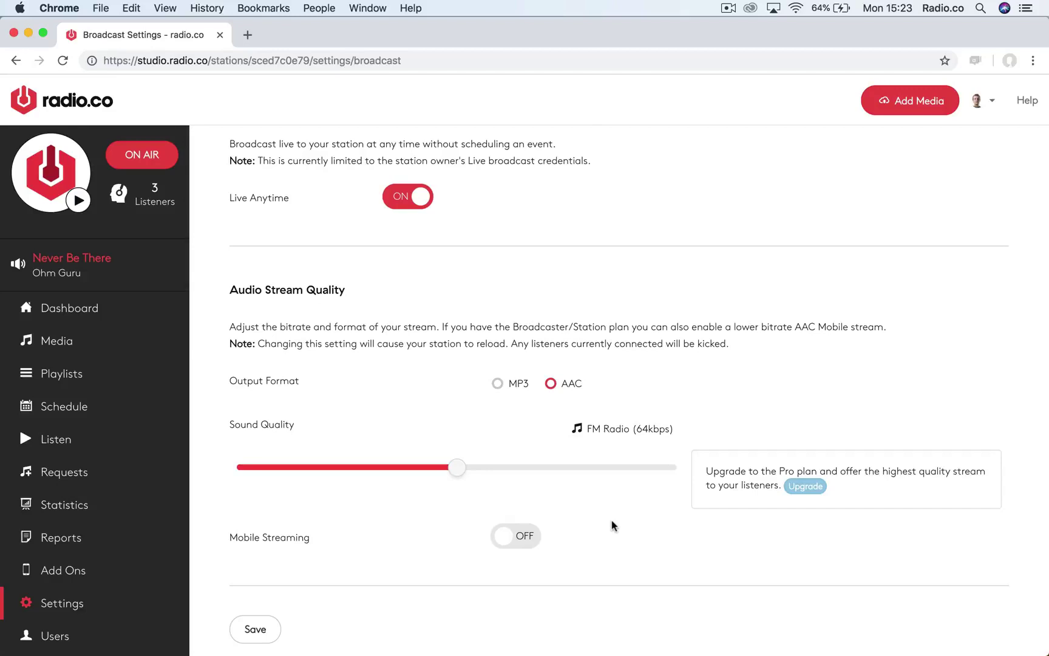
scroll(613, 522, "down", 1)
scroll(612, 522, "up", 10)
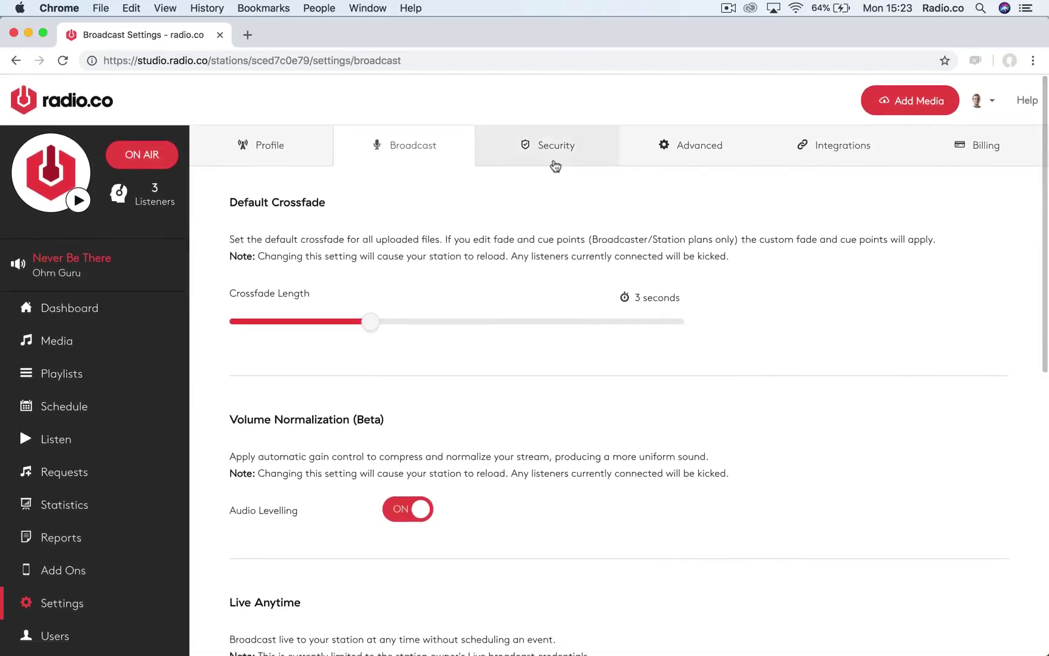
Step: Inspect the security settings for Geo Protection countries and the Ripper Protection software list
left_click(555, 164)
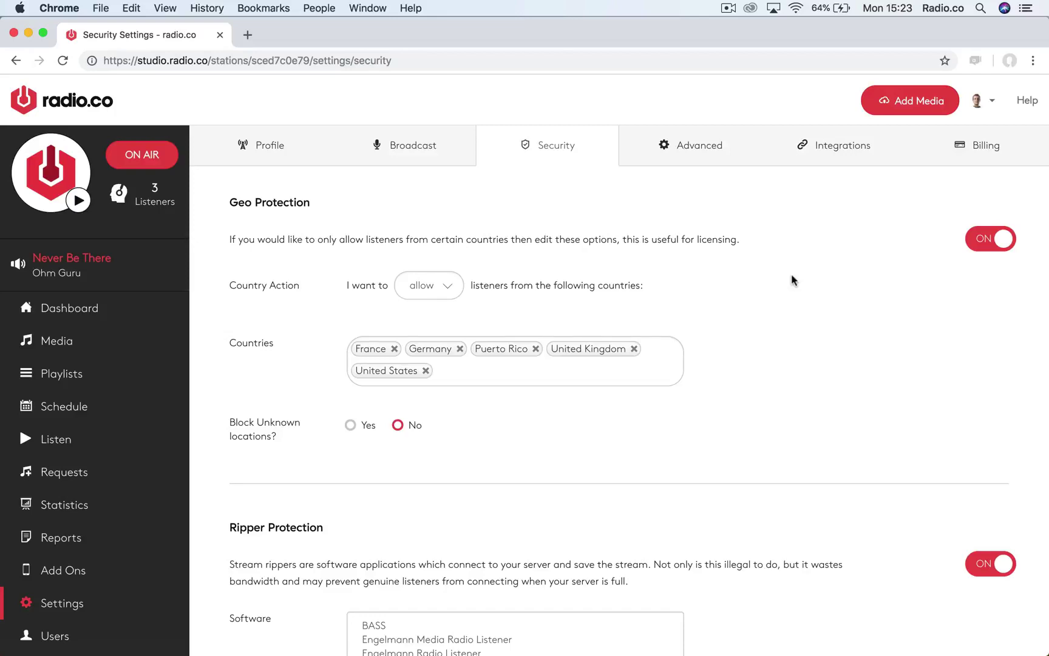
scroll(792, 276, "down", 3)
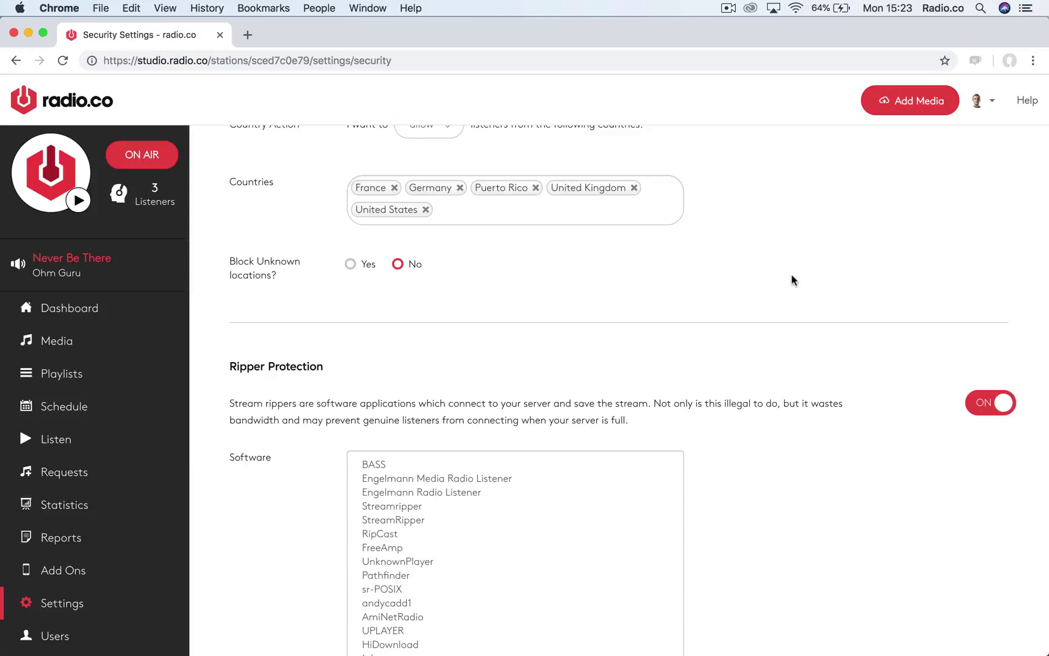
scroll(792, 278, "down", 4)
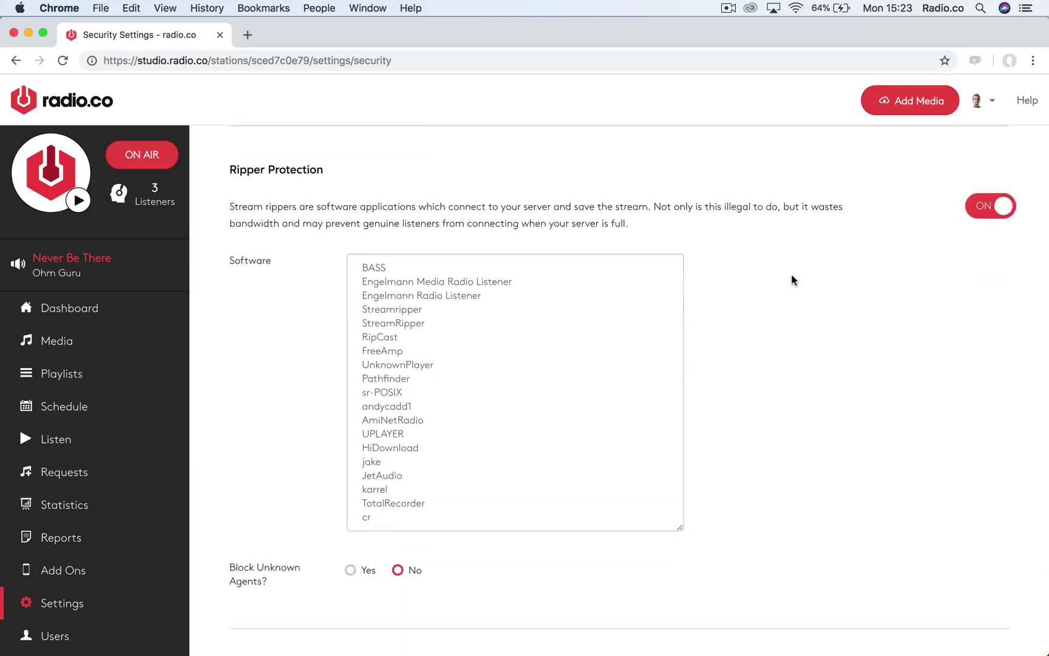
Step: View the Ban List option in the security settings, then review the FTP details, request rules and album and artist separation in the advanced settings
scroll(791, 278, "down", 4)
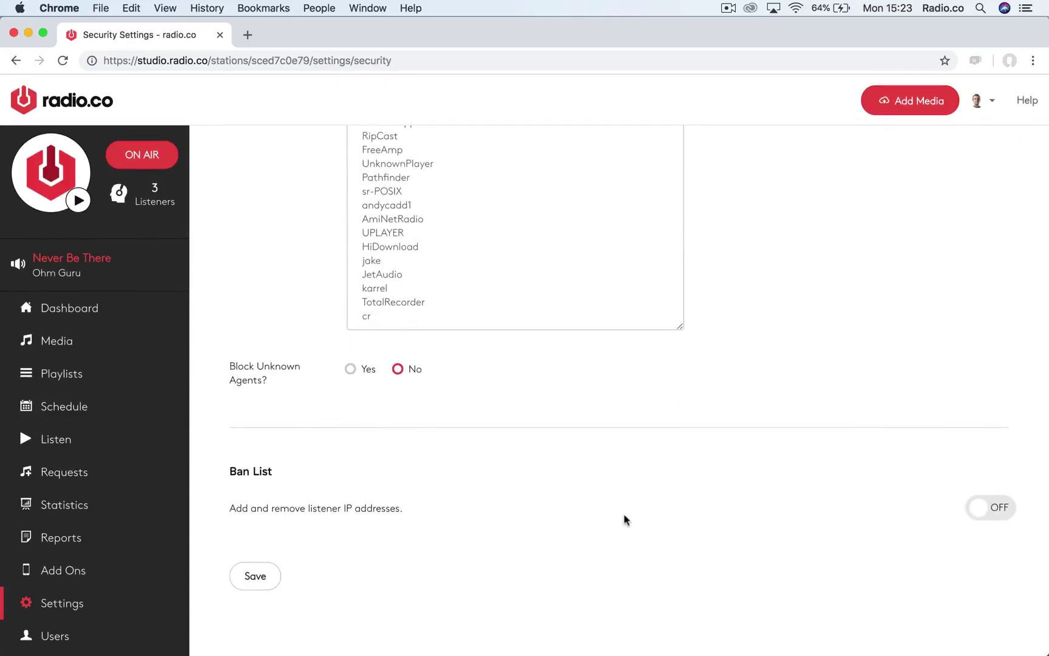
scroll(624, 515, "up", 10)
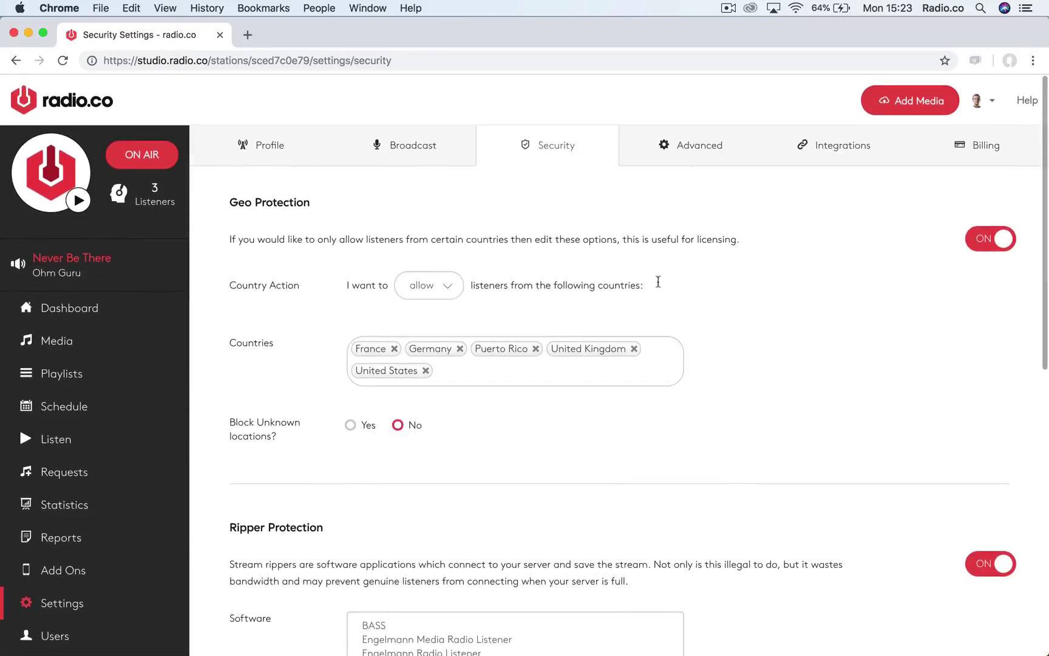
left_click(713, 165)
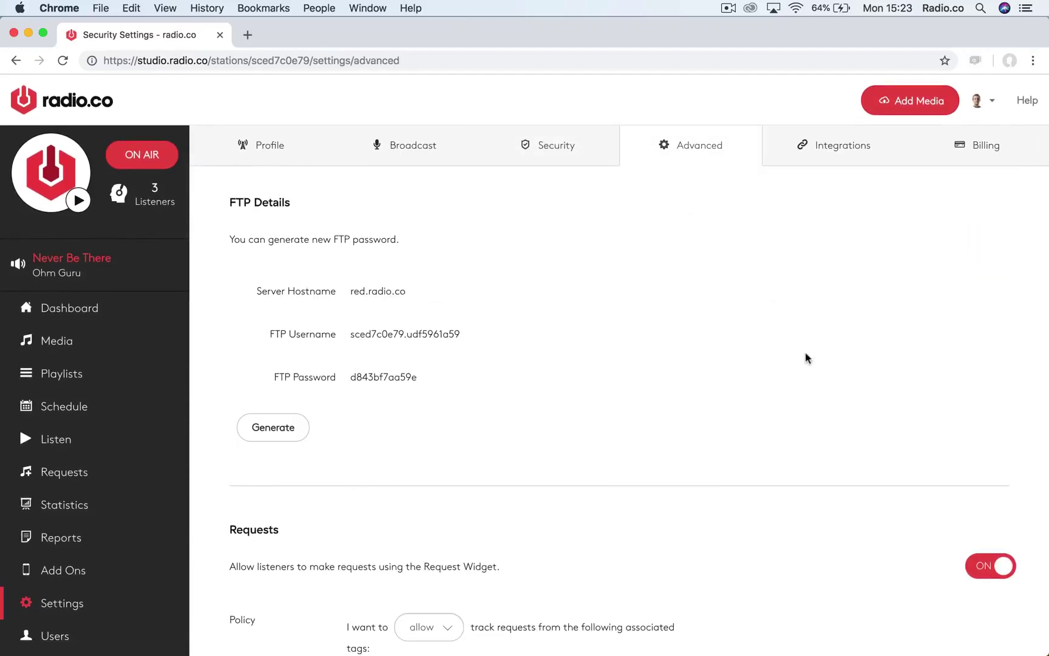
scroll(808, 359, "down", 1)
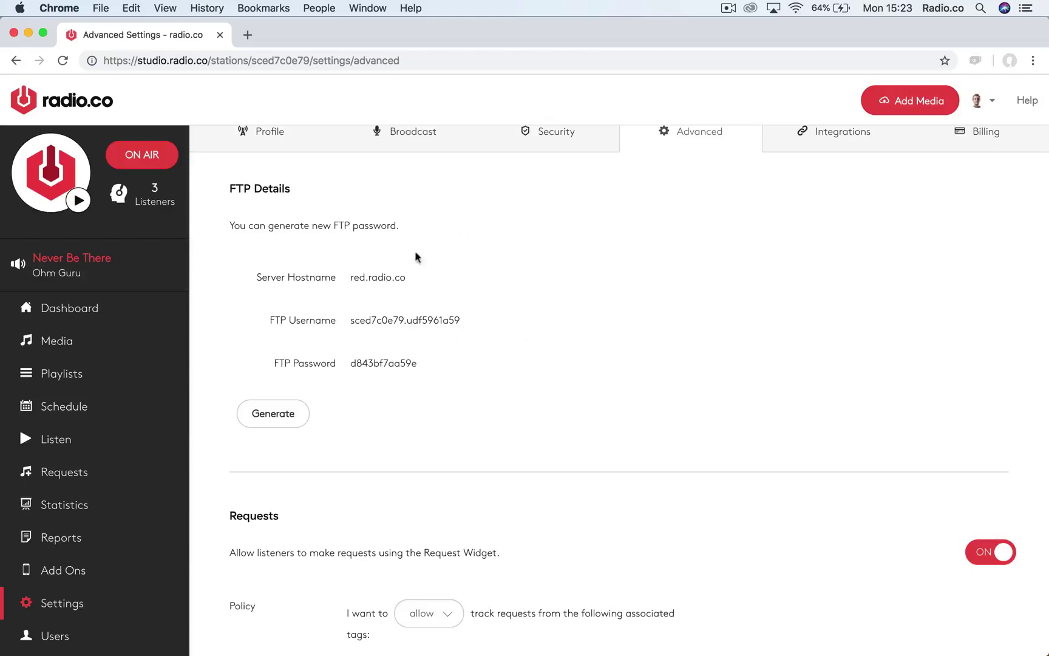
scroll(621, 368, "down", 5)
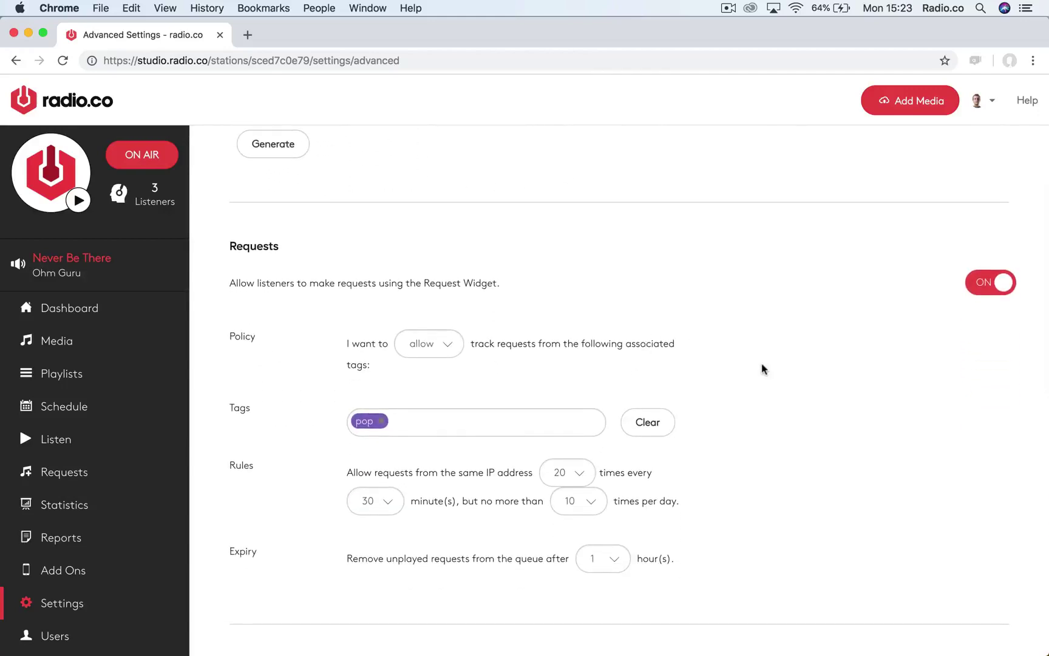
scroll(763, 369, "down", 10)
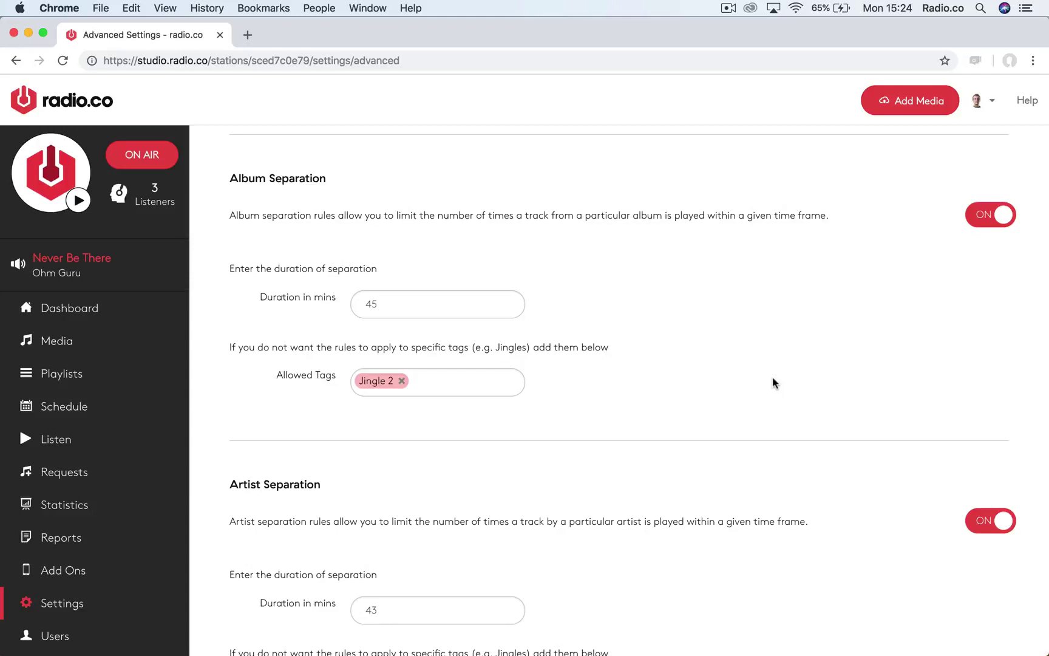
Step: Review the Twitter, TuneIn and Mixcloud connection options in the integrations settings
scroll(772, 376, "up", 15)
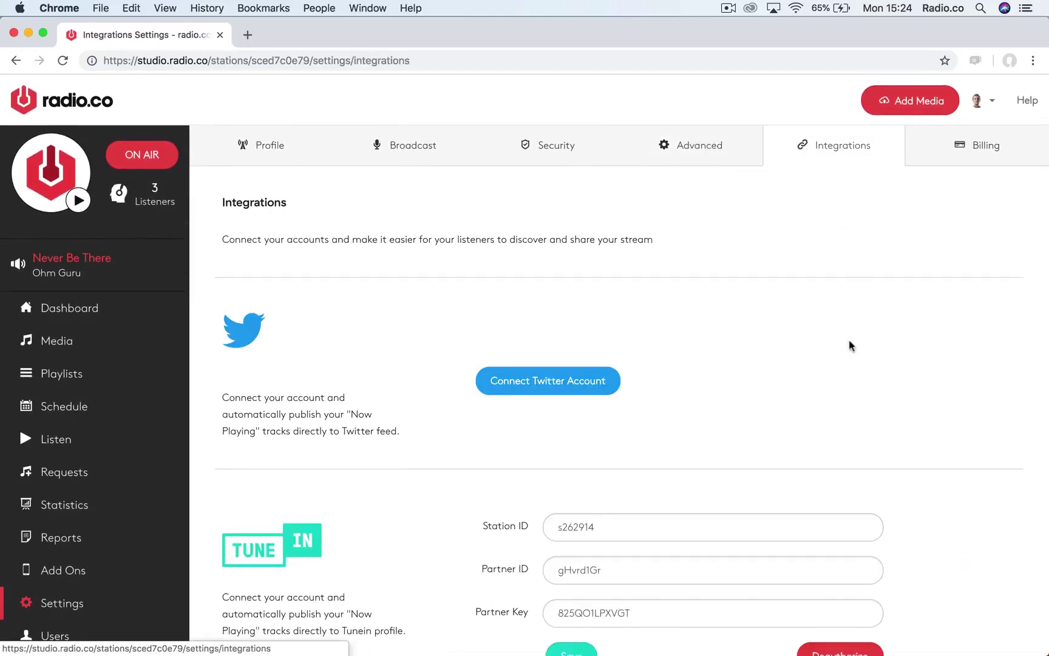
scroll(850, 345, "down", 3)
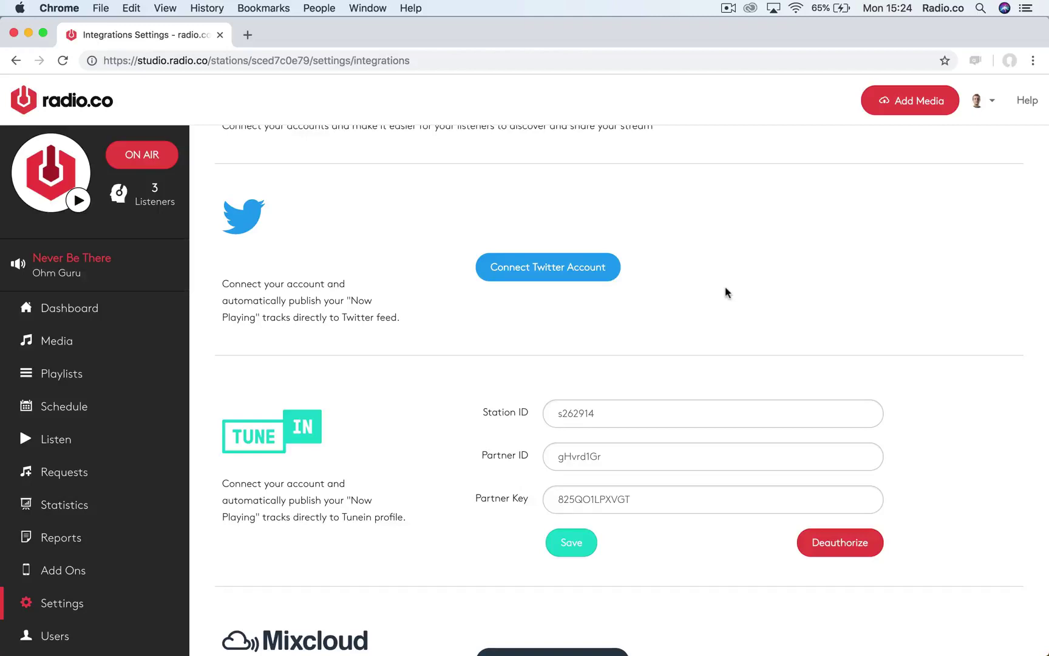
scroll(725, 292, "down", 3)
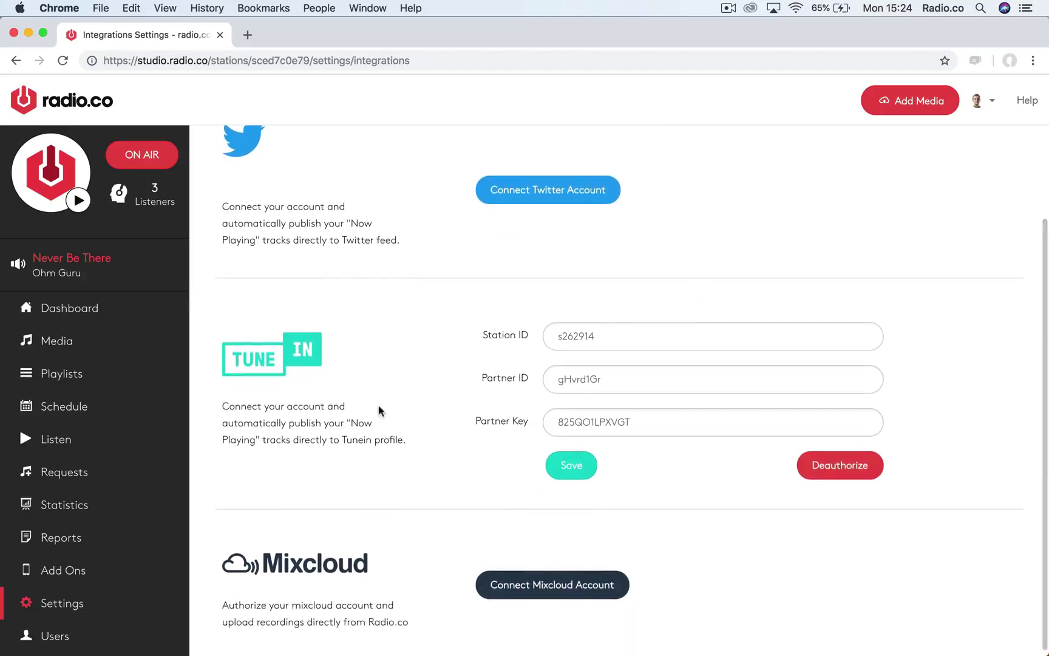
scroll(472, 397, "down", 1)
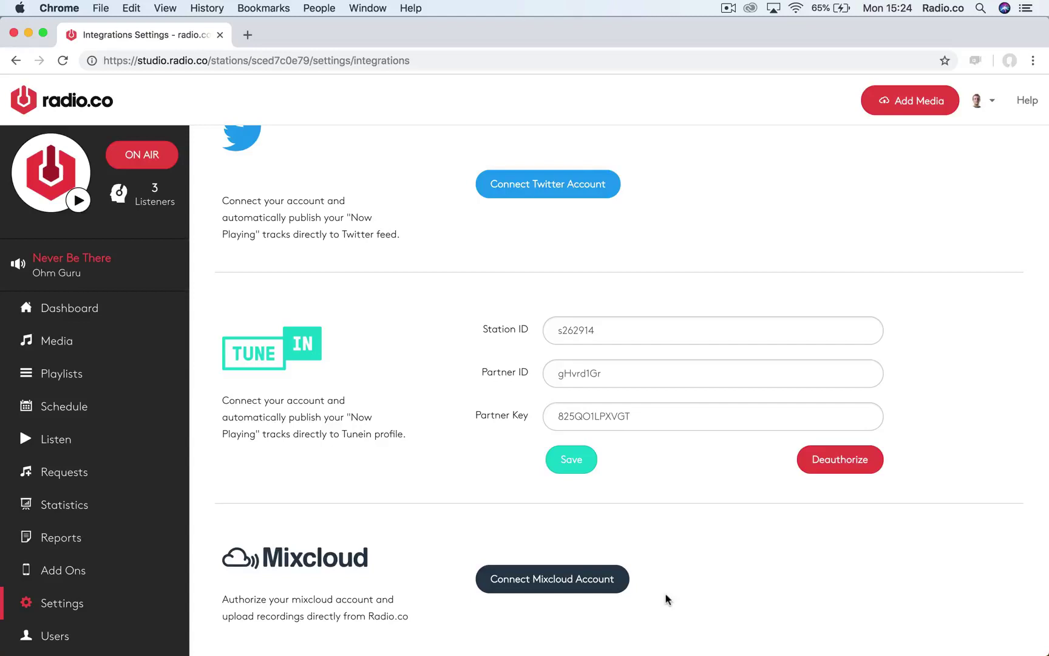
Step: Review the plan allowances, active add-ons and current payment method in the billing settings
scroll(667, 598, "up", 5)
left_click(978, 165)
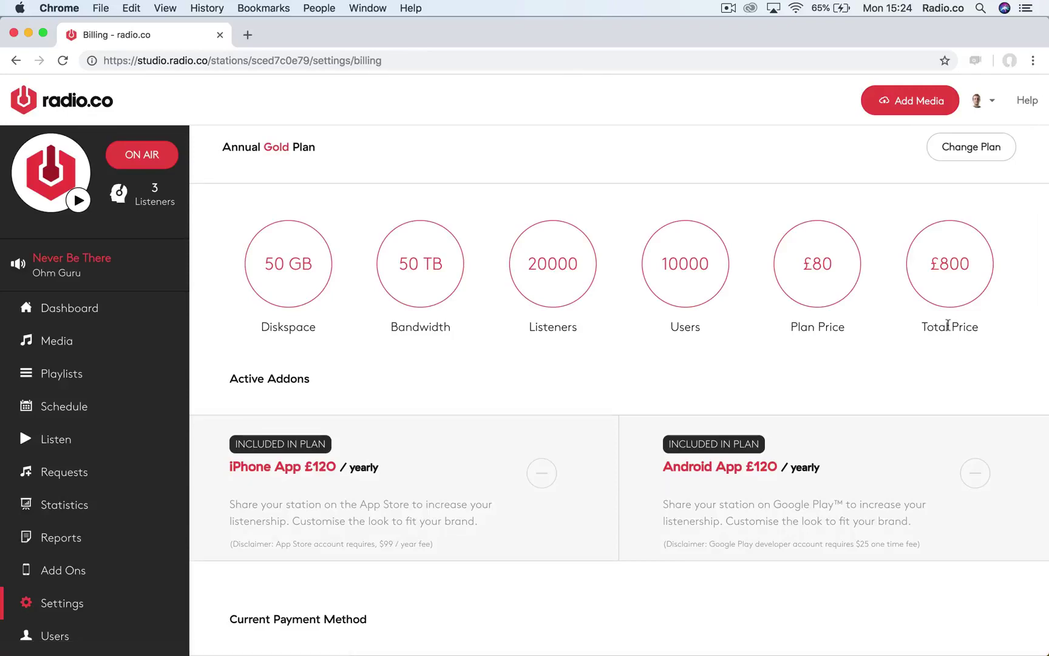
scroll(948, 326, "down", 3)
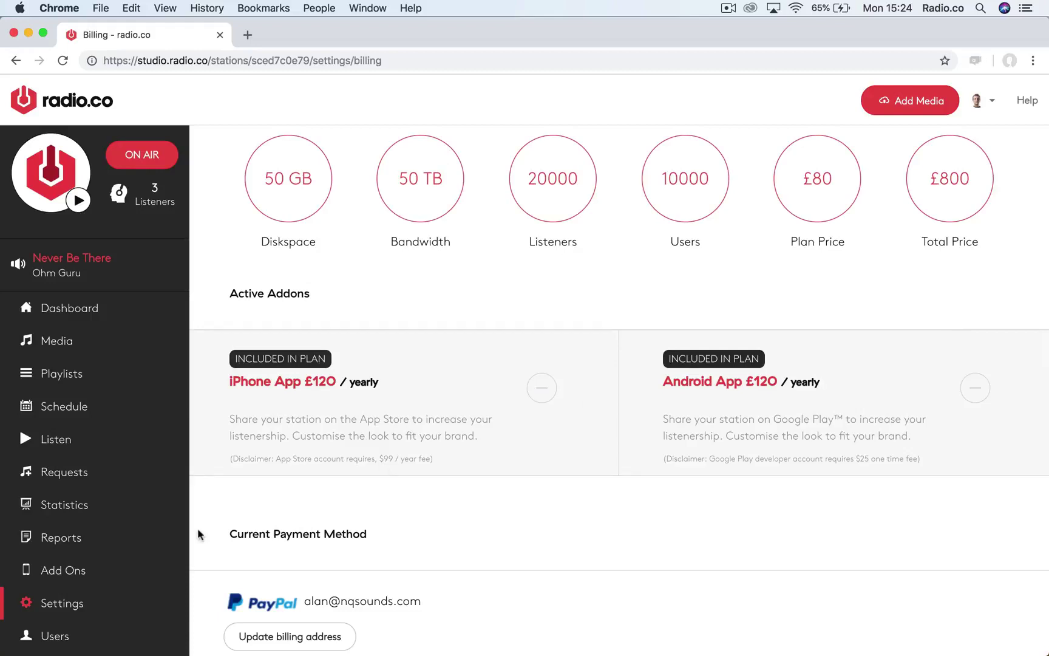
Step: Open the station's user accounts and inspect the role choices in the new user invitation form, then close it without inviting anyone
left_click(77, 627)
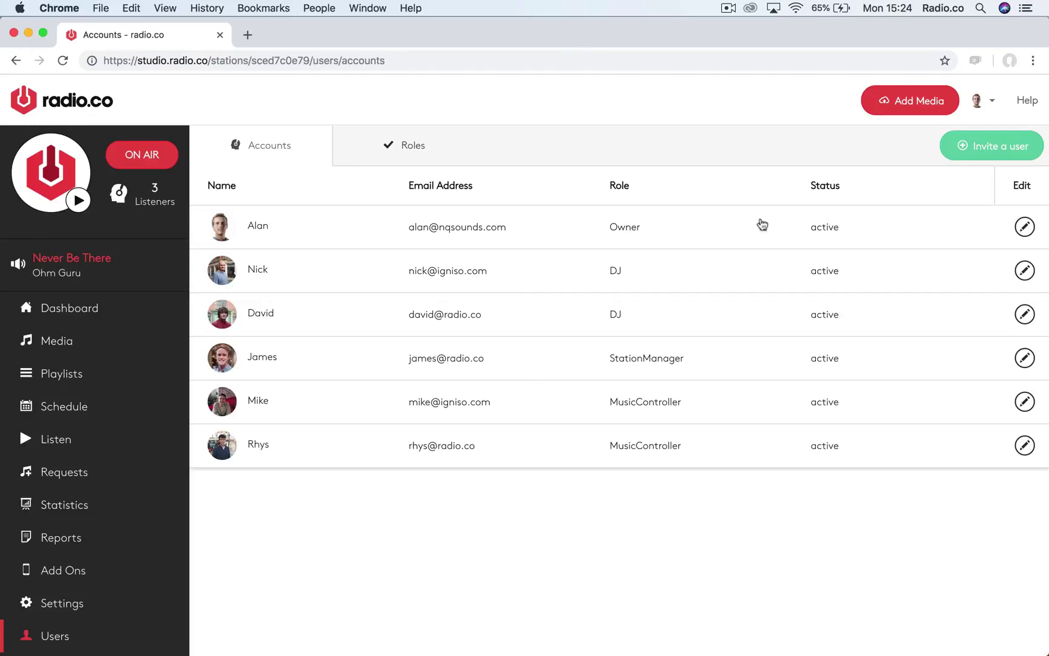
left_click(983, 152)
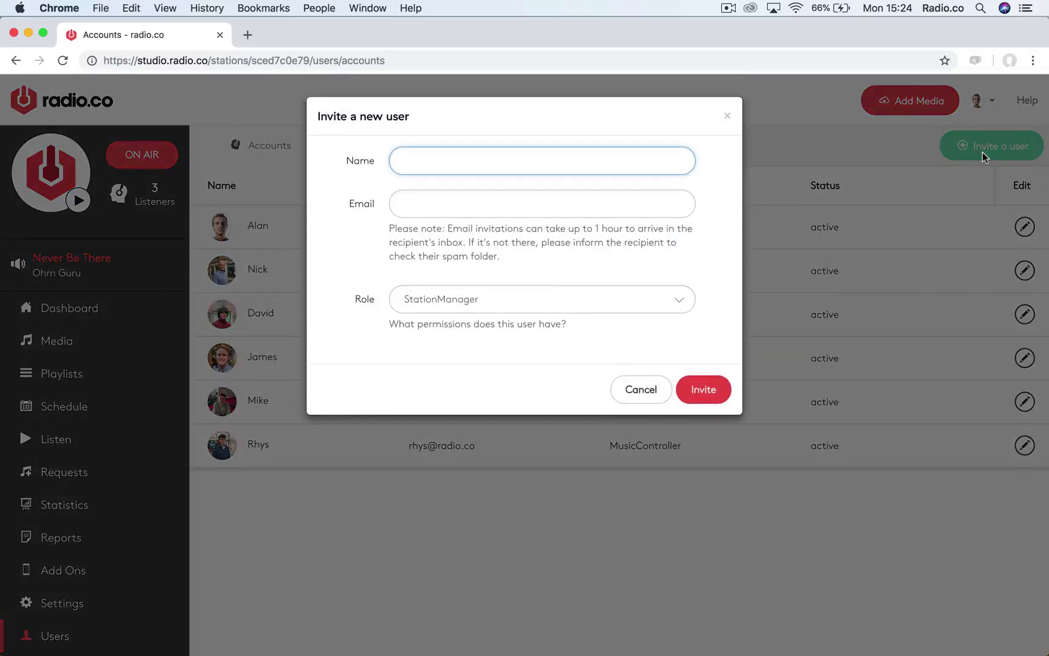
left_click(576, 293)
left_click(533, 389)
left_click(626, 390)
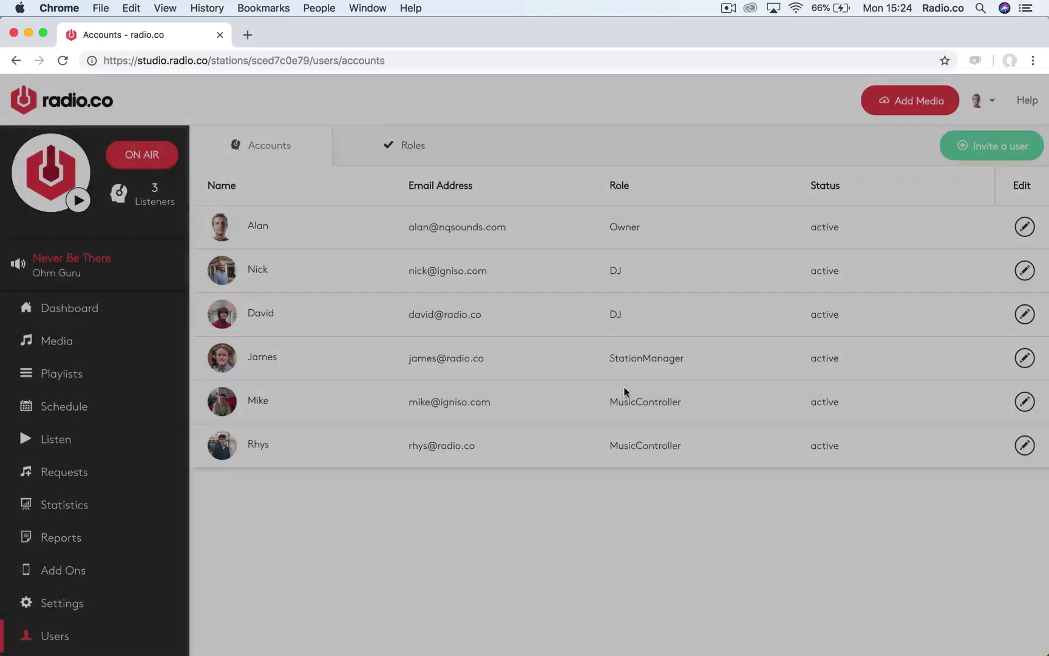
Step: Open the user roles and examine the permissions of the Guest DJ role, then collapse its list
left_click(417, 150)
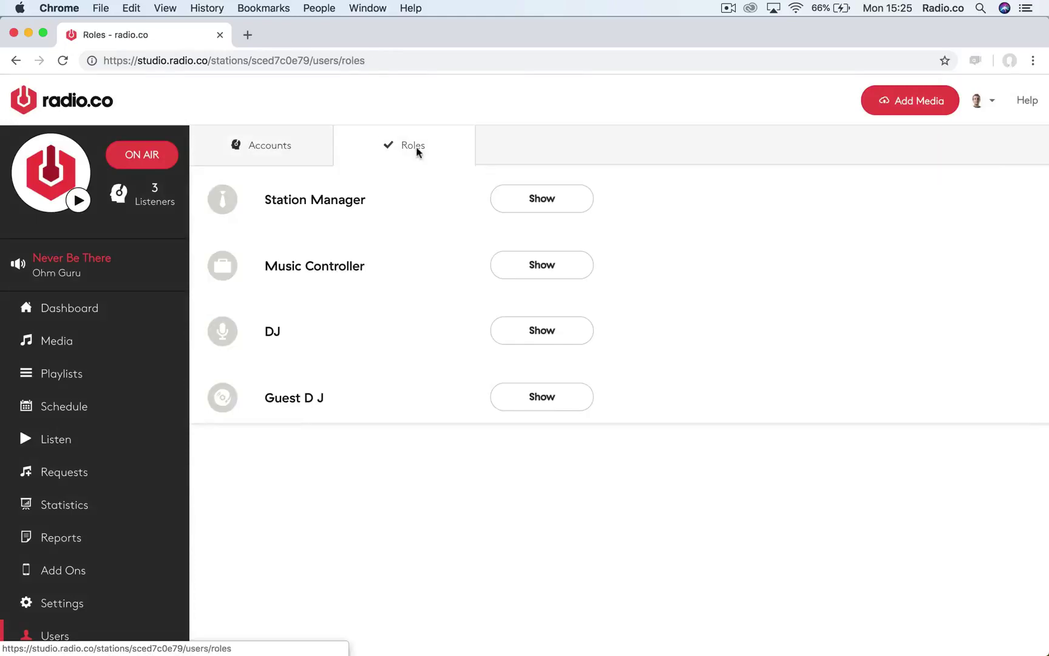
left_click(555, 398)
scroll(664, 490, "down", 3)
scroll(663, 489, "down", 1)
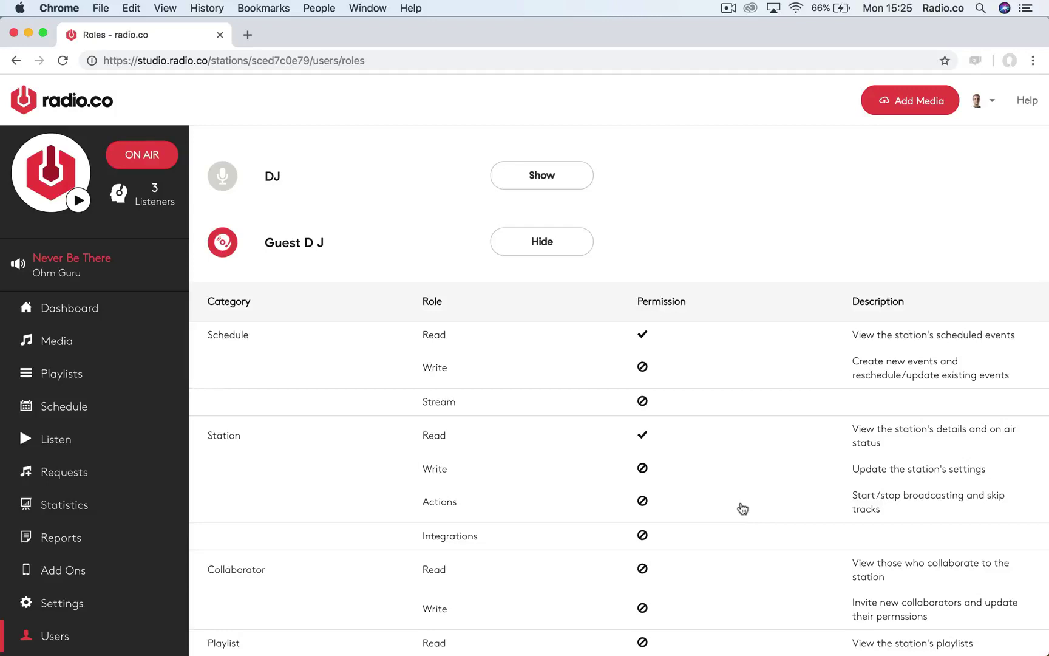
left_click(561, 249)
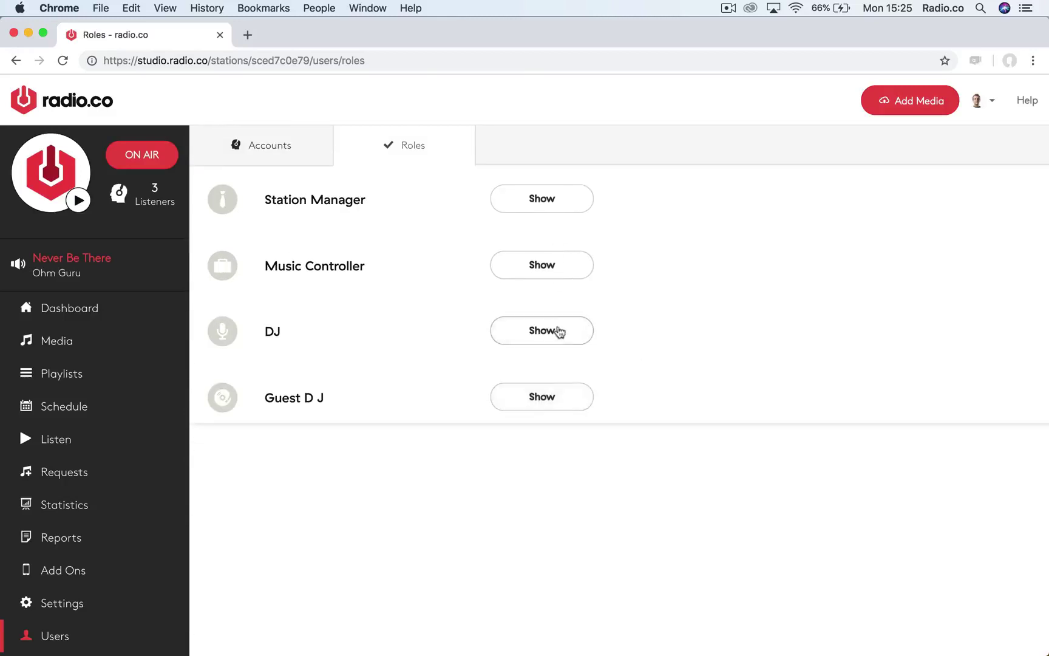
Step: Examine the permissions of the DJ role and collapse its list again
left_click(562, 333)
scroll(733, 469, "down", 2)
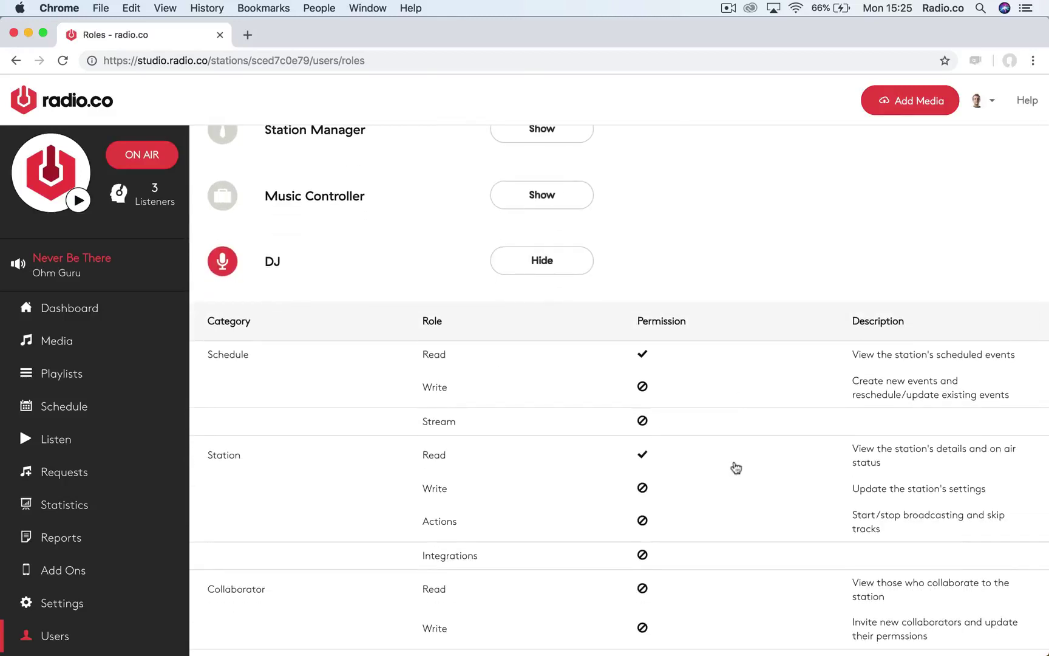
left_click(563, 258)
Step: Examine the permissions of the Music Controller role and collapse its list again
left_click(557, 273)
scroll(757, 376, "down", 3)
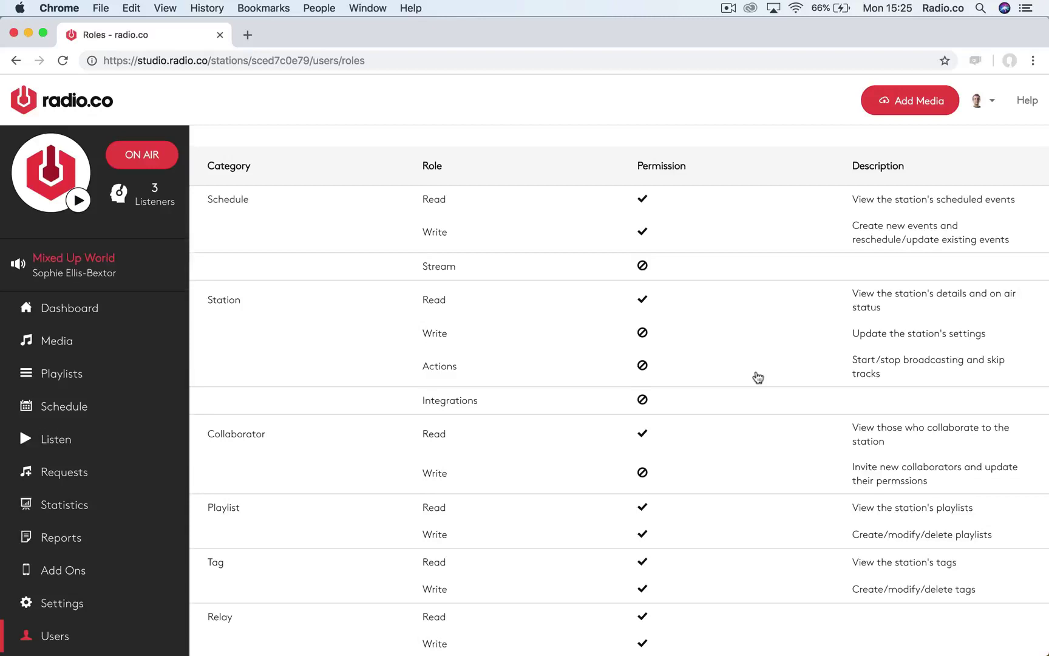
scroll(758, 378, "up", 5)
left_click(543, 264)
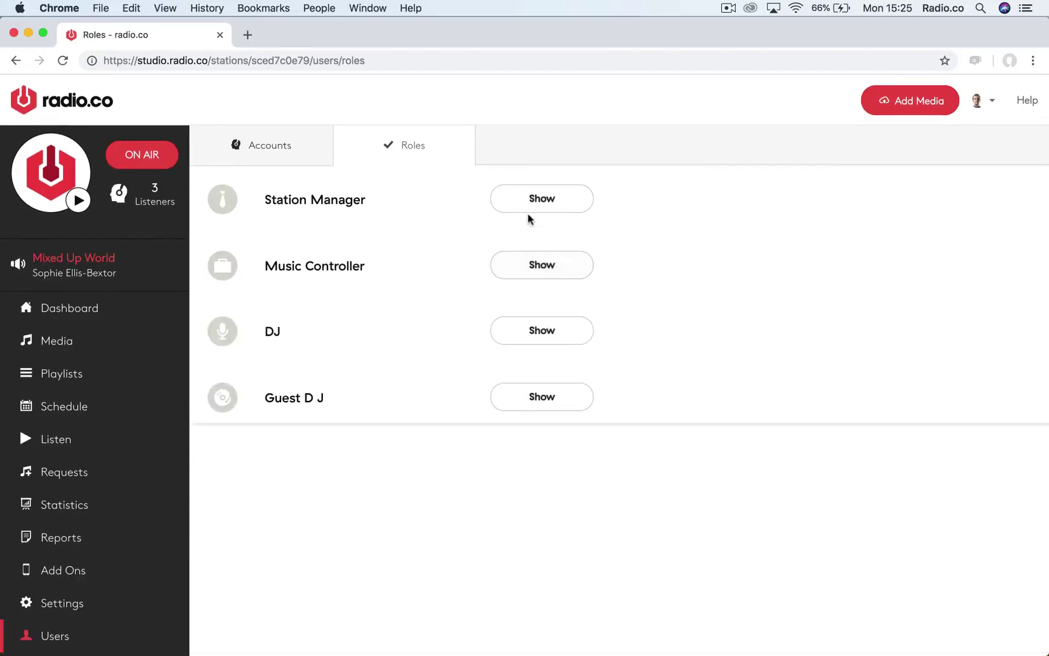
Step: Examine the permissions of the Station Manager role, then return to the station dashboard
left_click(528, 210)
scroll(748, 336, "down", 2)
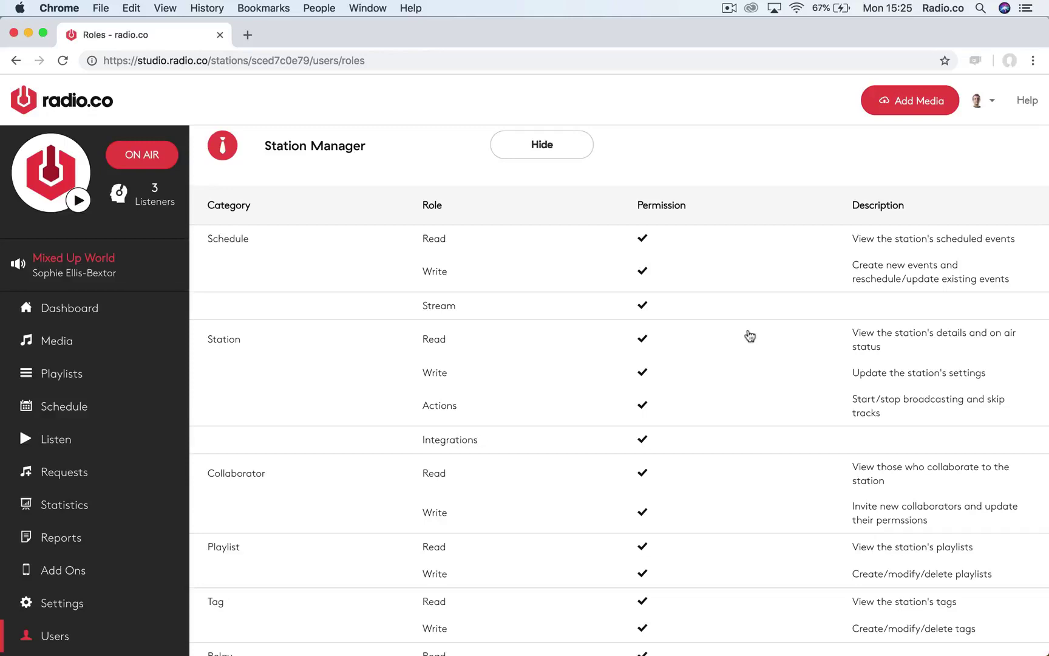
scroll(751, 335, "up", 2)
left_click(547, 200)
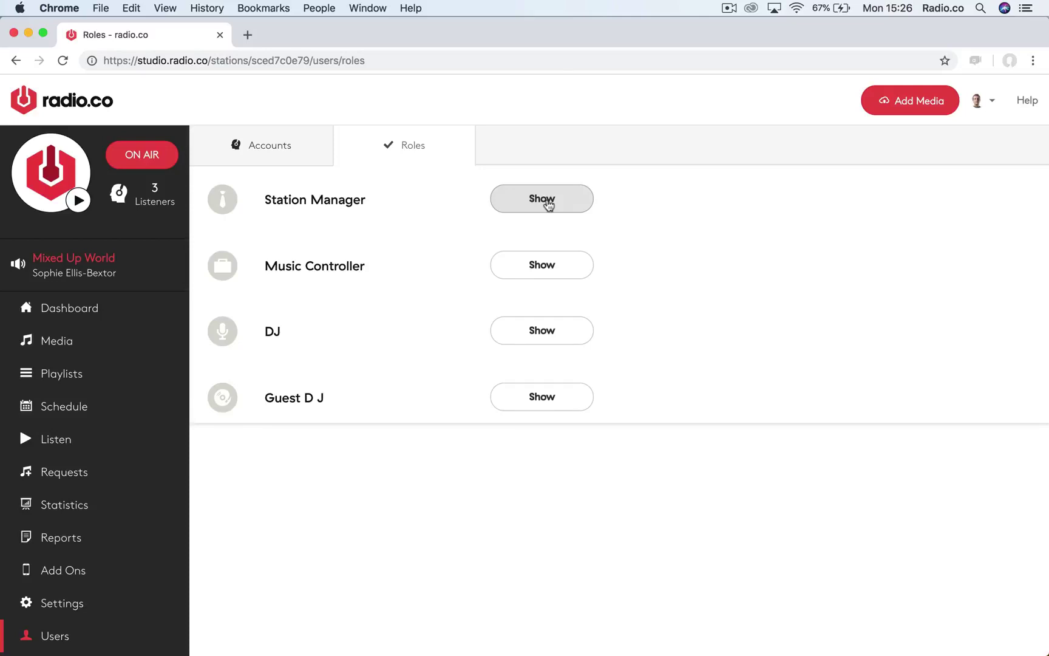
left_click(139, 312)
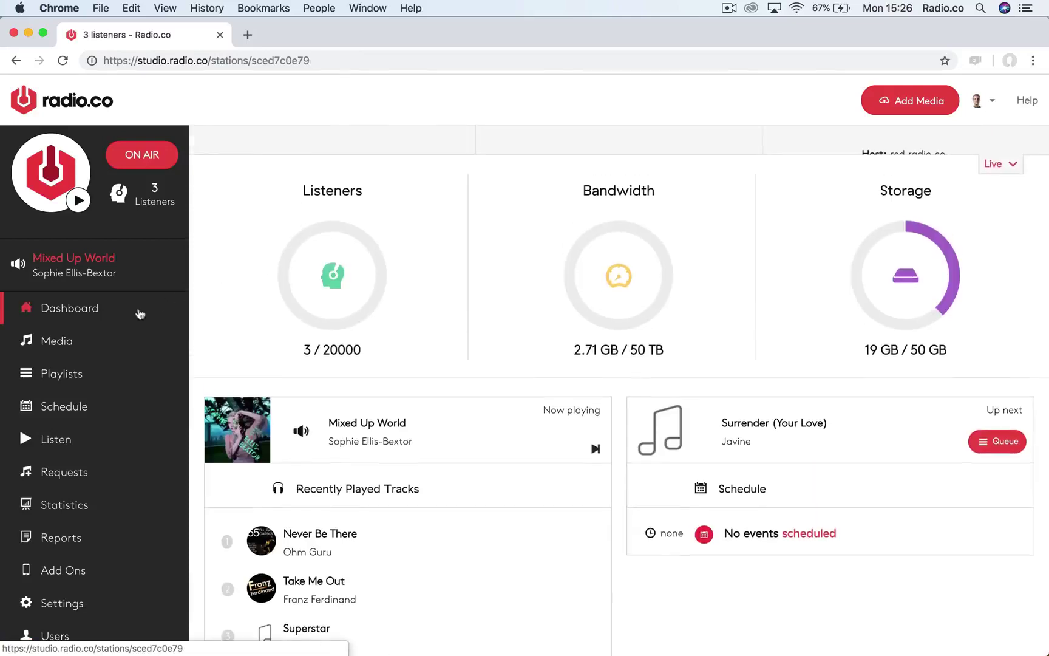